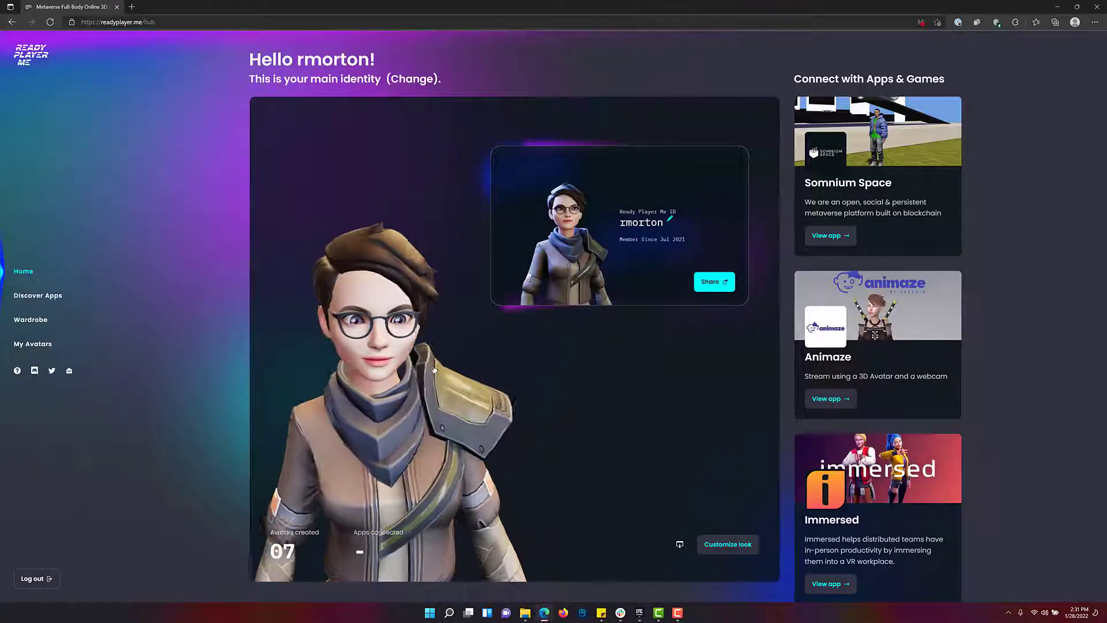
Step: Download the Ready Player Me avatar as a .glb file and confirm it appears in Edge's downloads
click(679, 543)
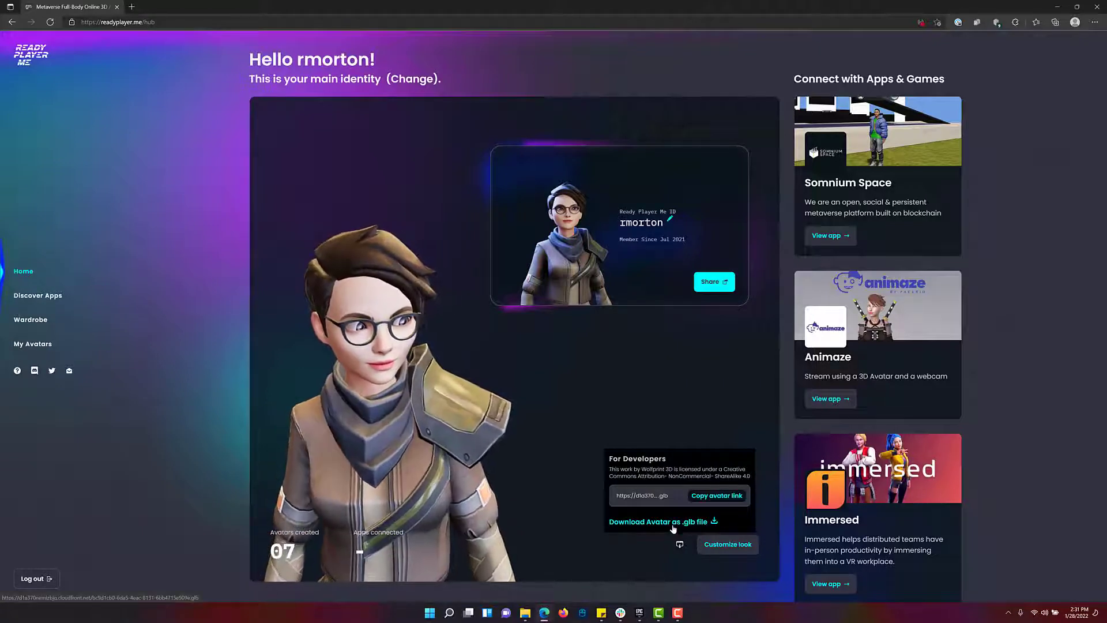
click(671, 522)
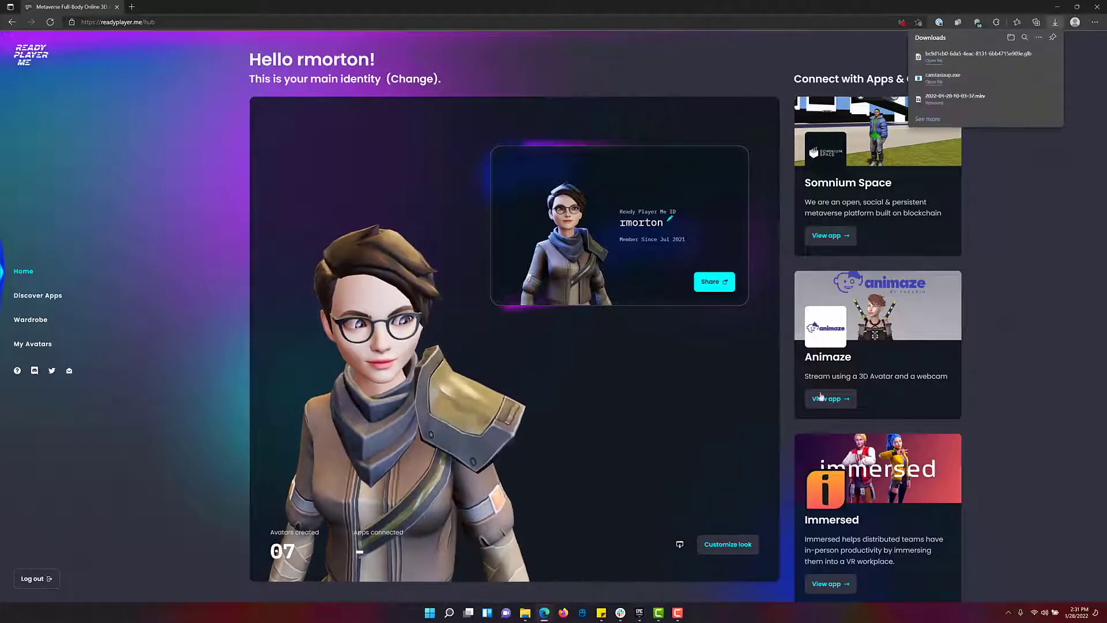
mouse_move(1027, 59)
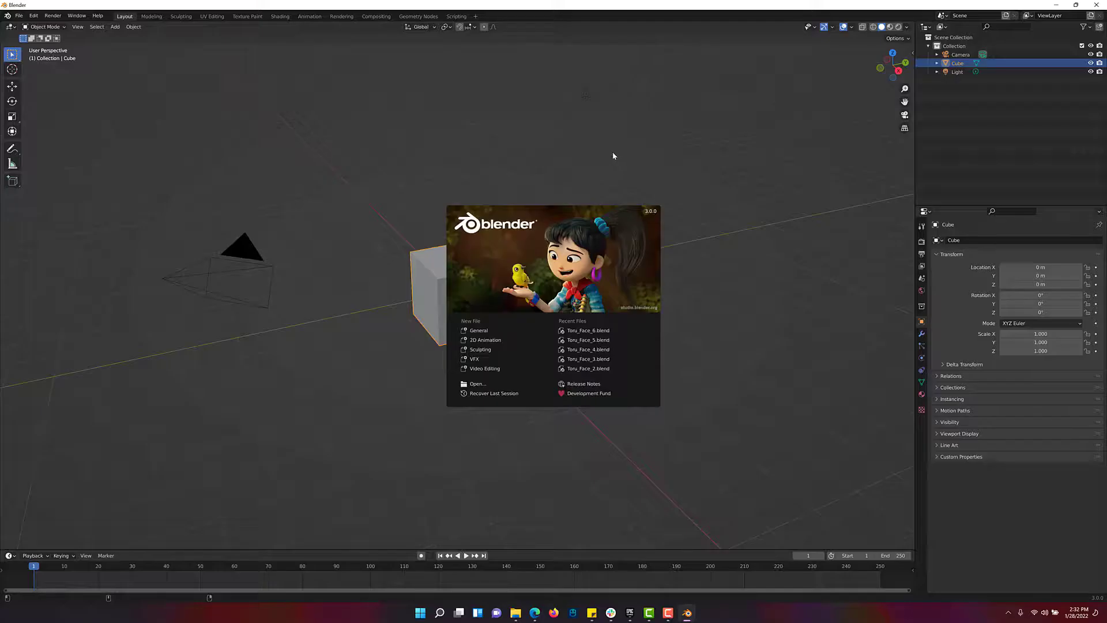
Step: Delete the default cube and import the avatar .glb from TutorialStuff/ReadyPlayerMe as glTF 2.0
click(615, 156)
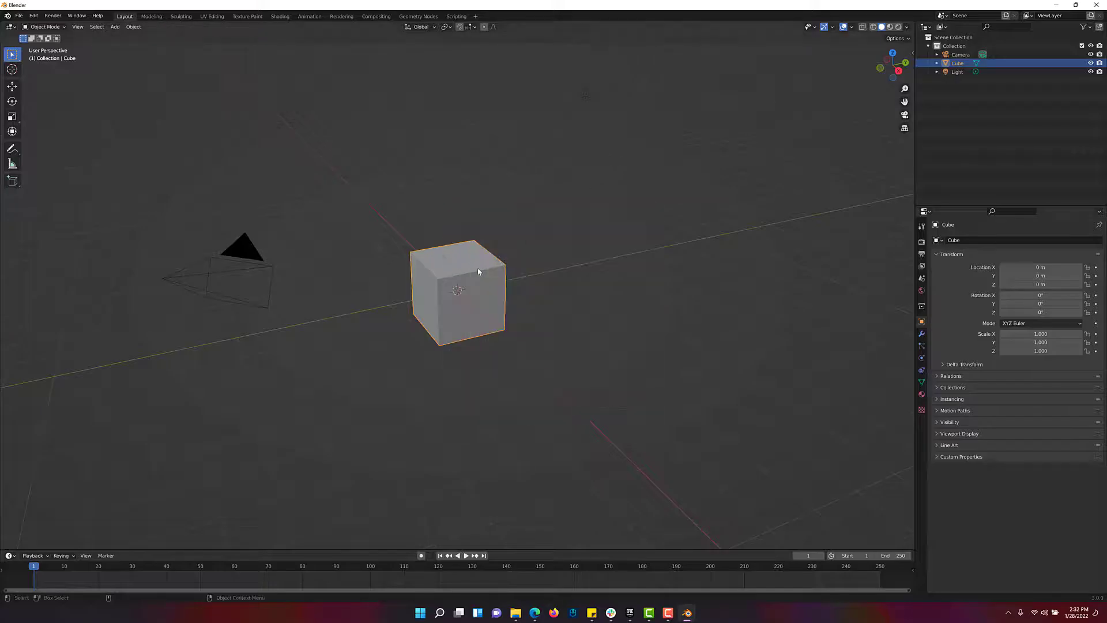
key(Delete)
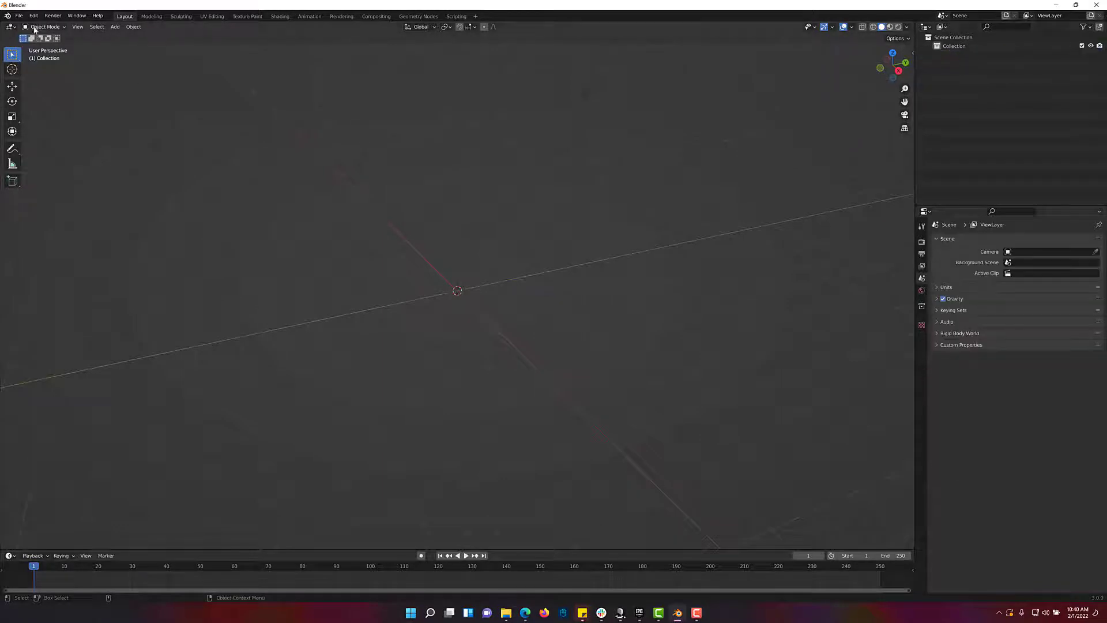
click(19, 15)
mouse_move(64, 135)
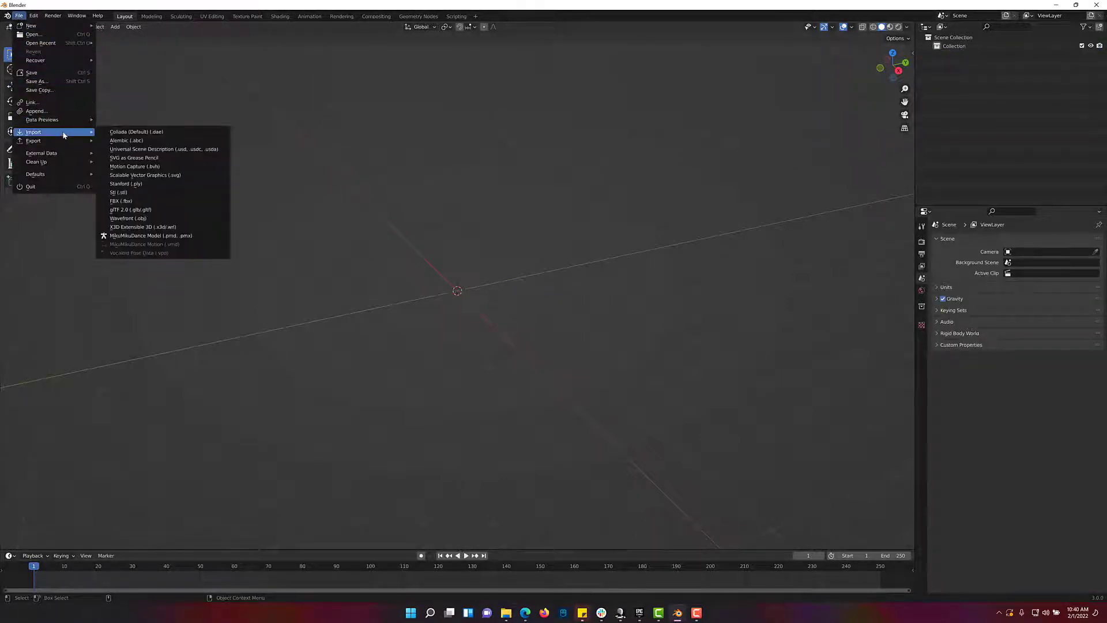
click(156, 210)
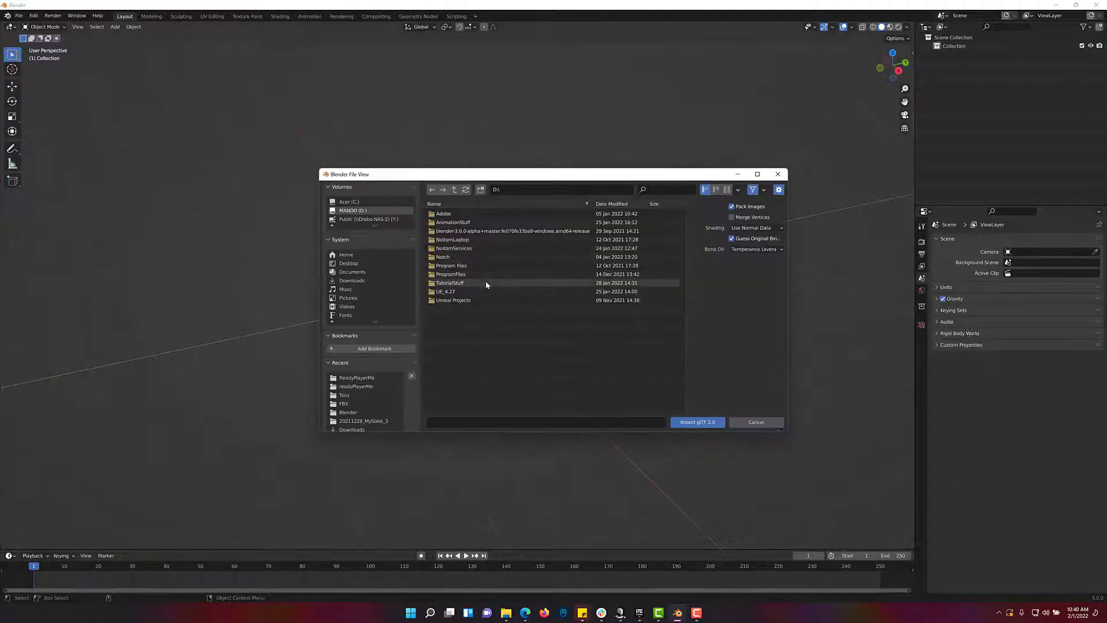
click(485, 282)
click(473, 249)
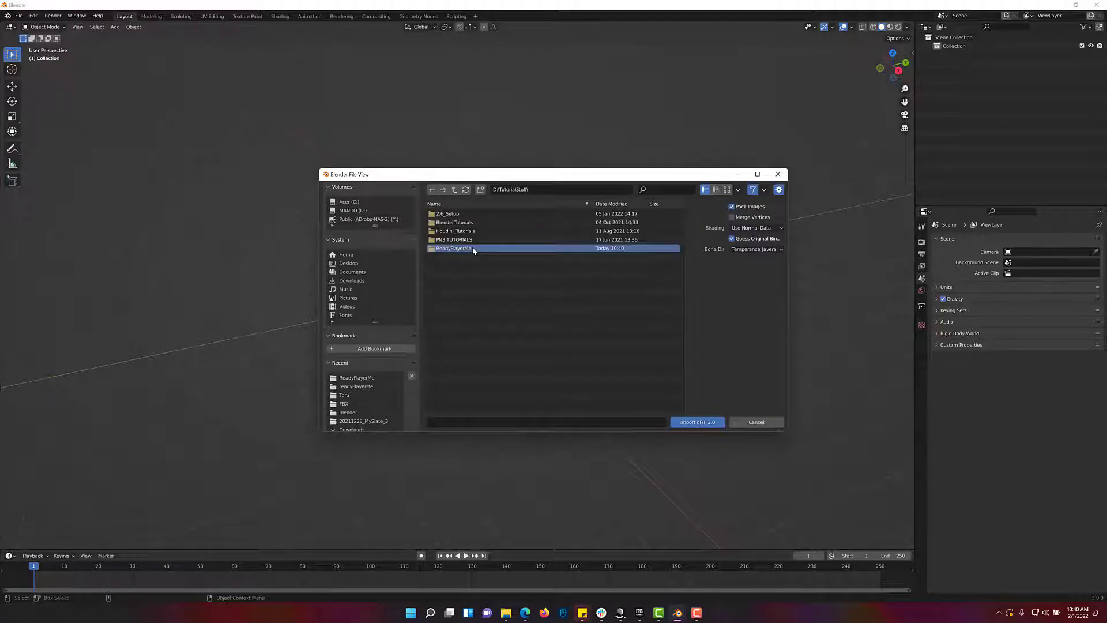
double_click(473, 248)
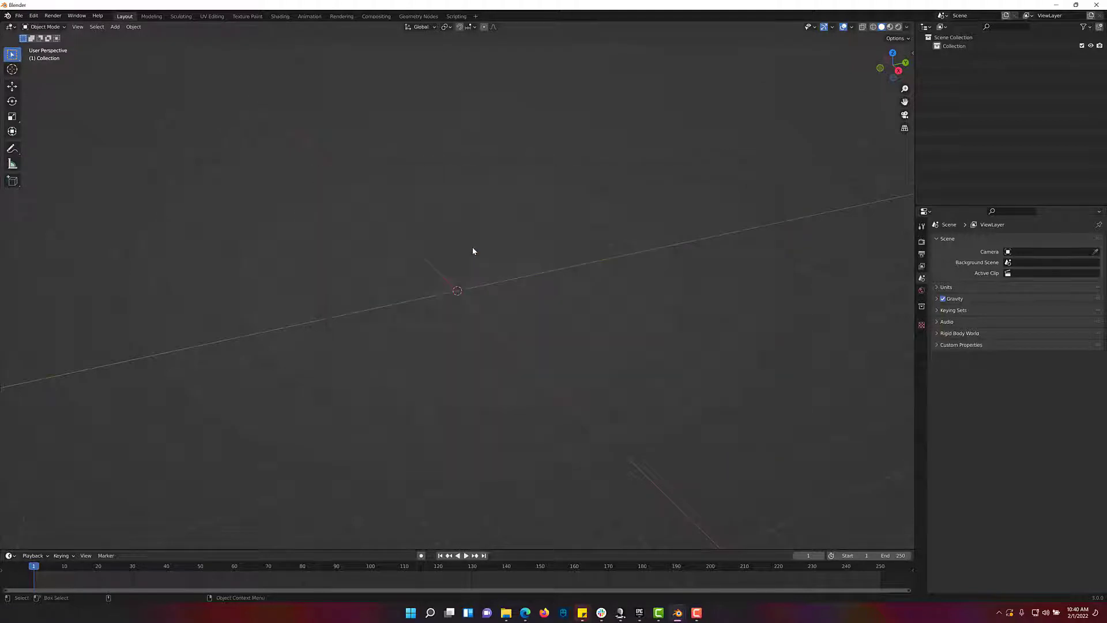
Step: Show the avatar in Material Preview from the front and select the Armature with all its child meshes
click(890, 27)
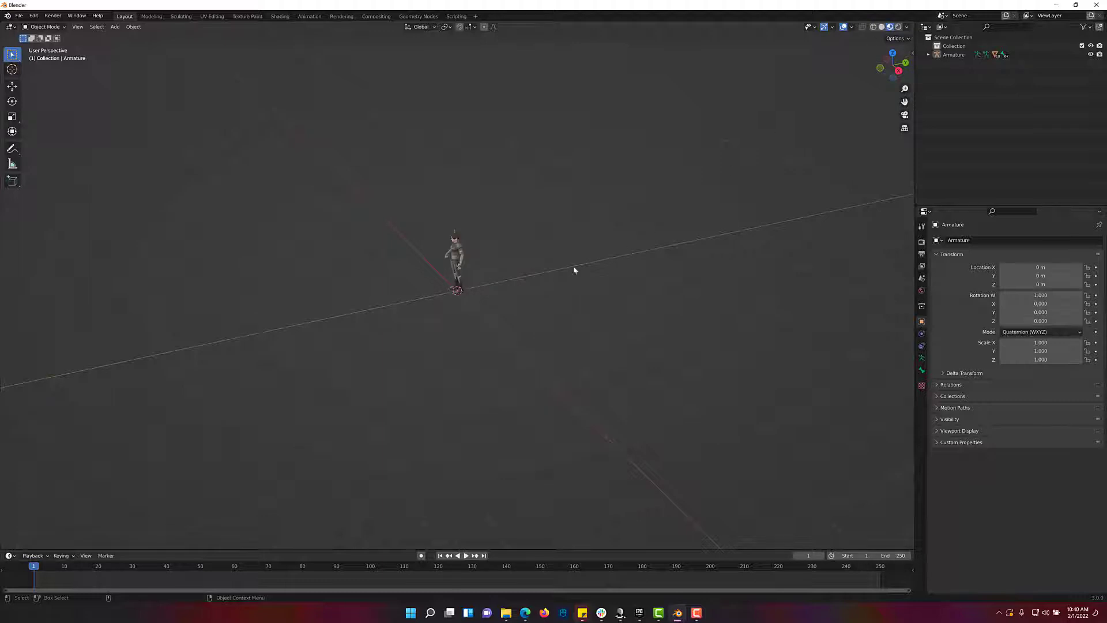
scroll(554, 277, up, 5)
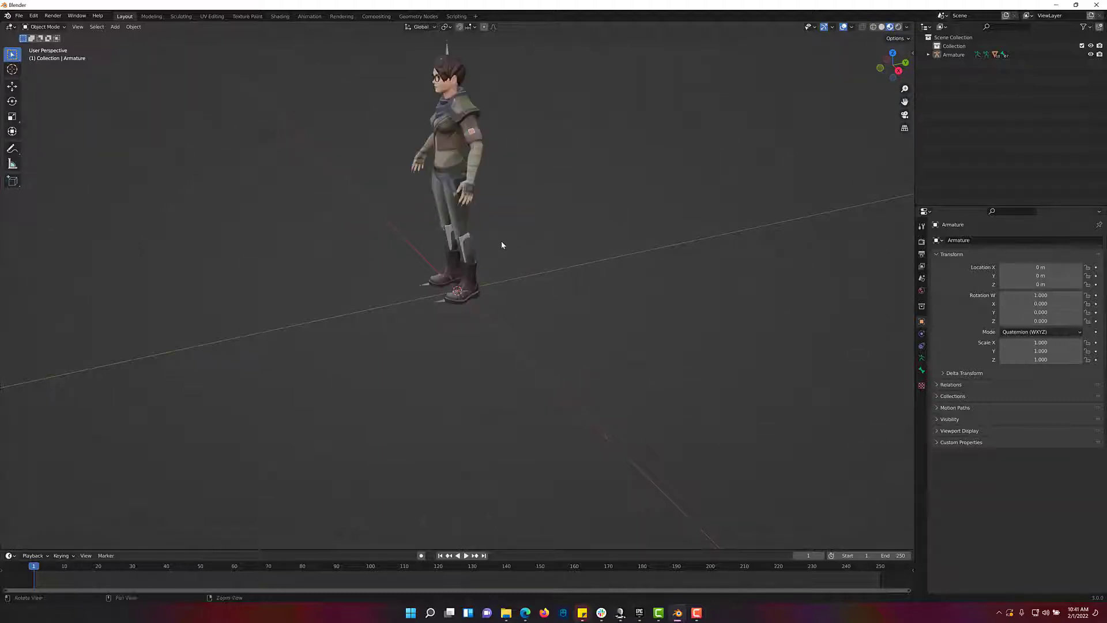
alt+middle_drag(502, 242, 593, 301)
scroll(571, 238, up, 2)
middle_drag(571, 237, 575, 309)
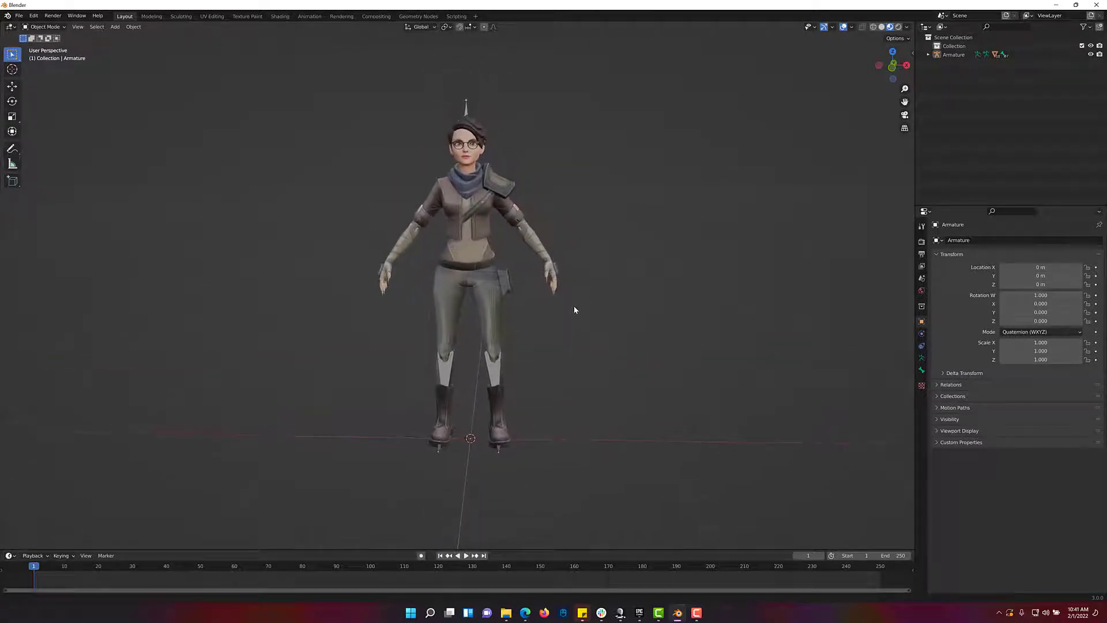
click(927, 54)
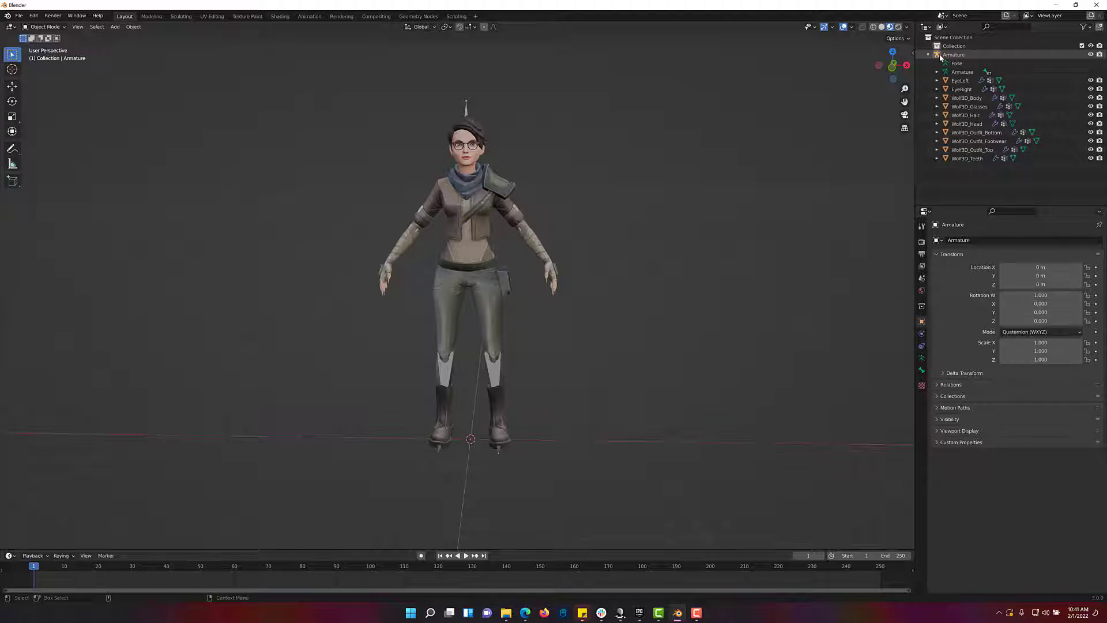
double_click(940, 55)
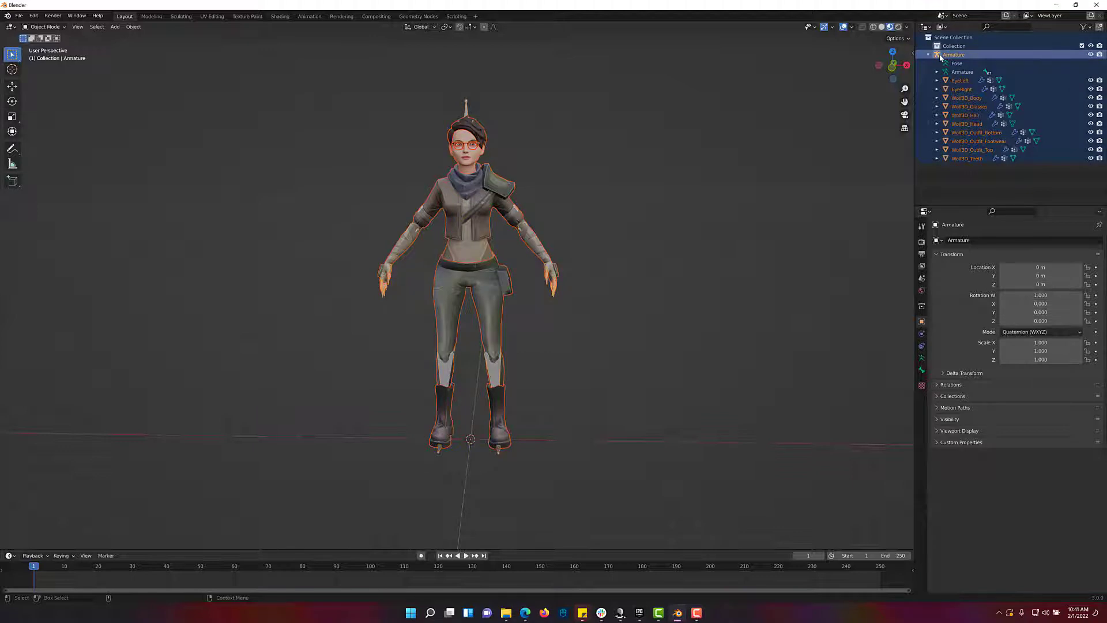
click(928, 55)
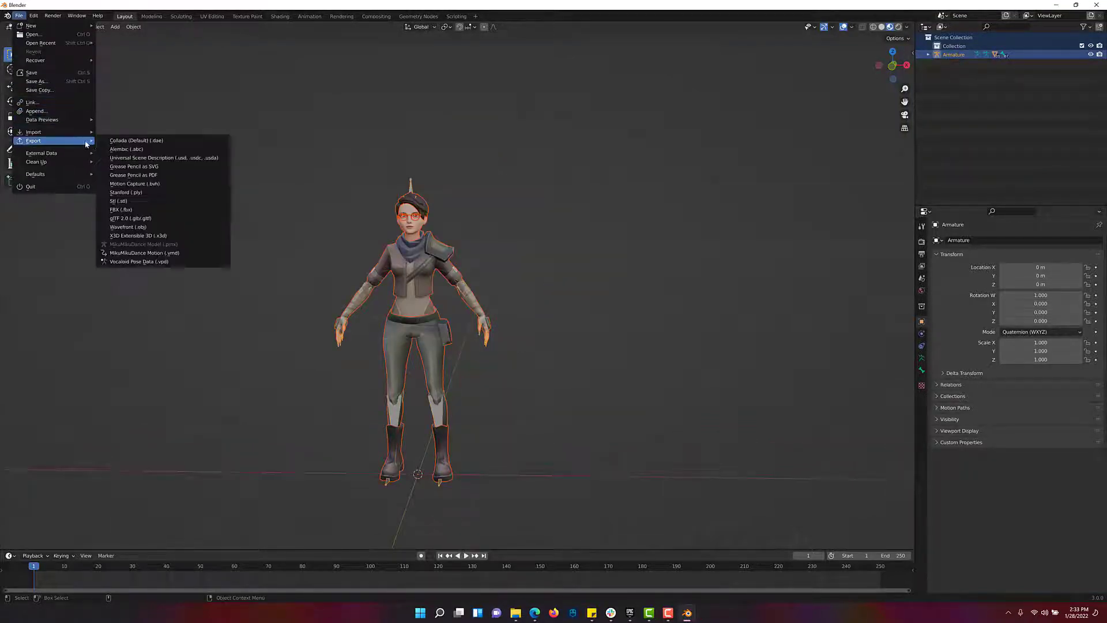
Step: Begin an FBX export with Path Mode Copy, embedded textures, Armature and Mesh types, Selected Objects only
mouse_move(87, 141)
click(164, 210)
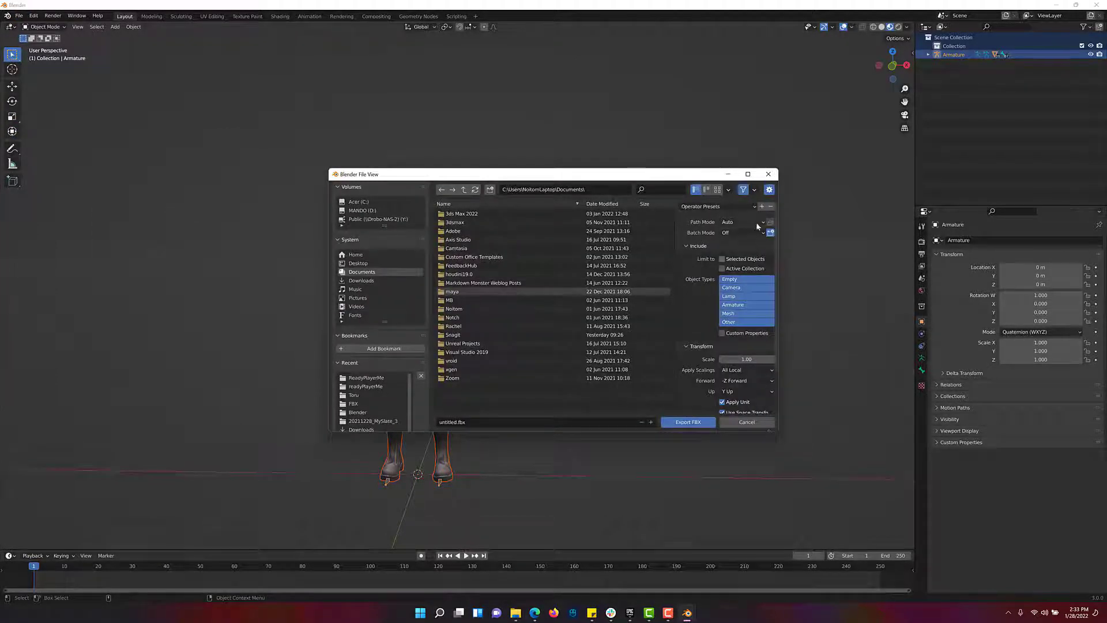
click(753, 222)
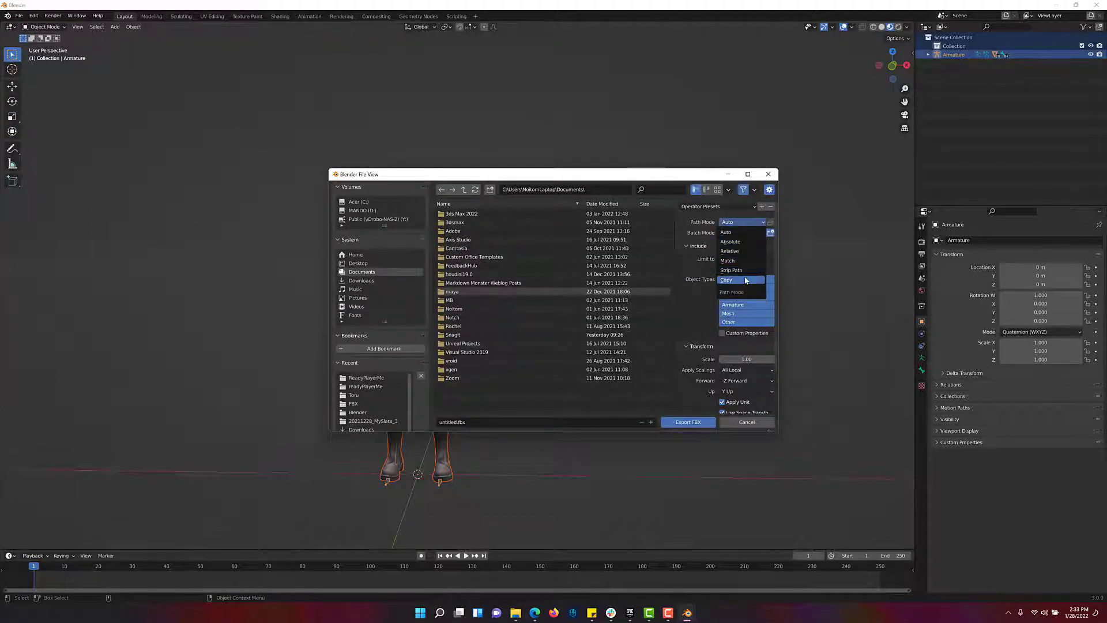
click(744, 280)
click(770, 223)
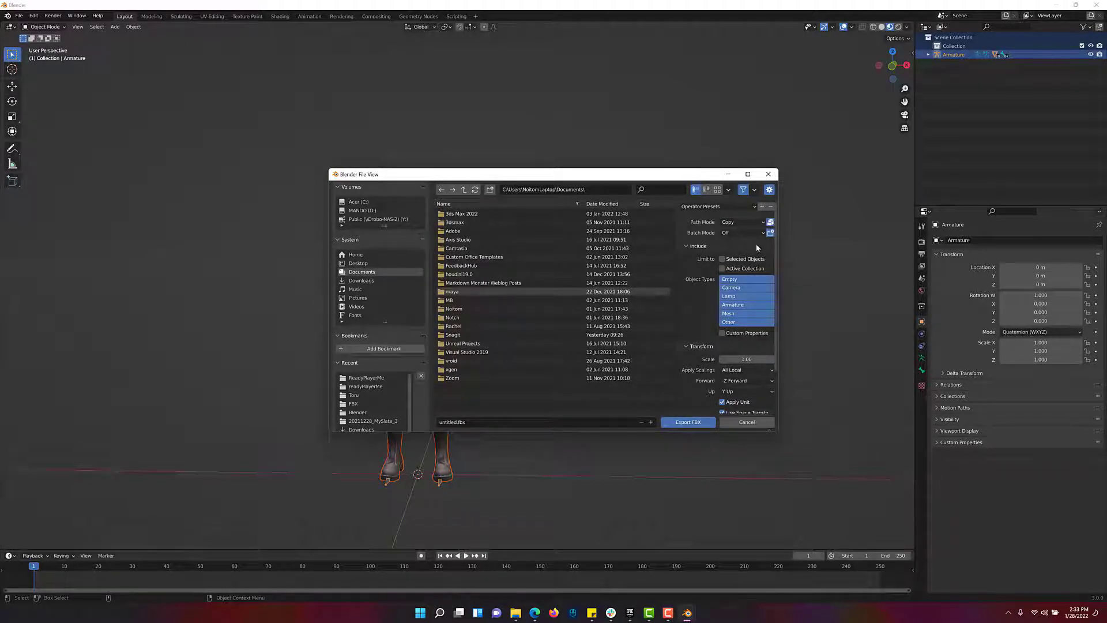
click(743, 306)
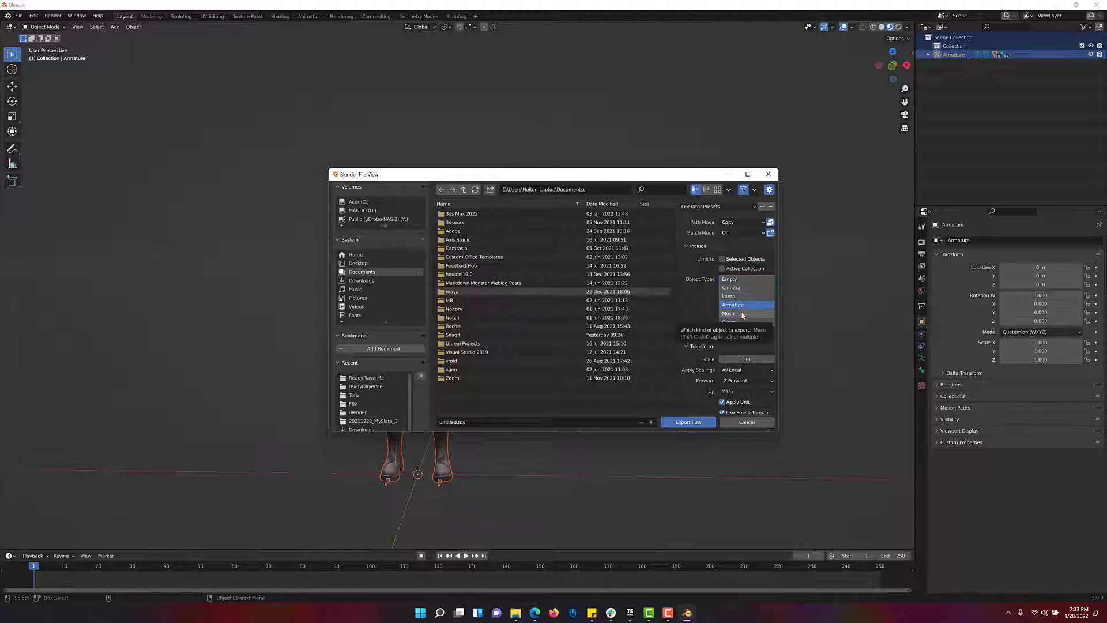
shift+click(743, 313)
click(724, 260)
Step: Set Apply Scalings to FBX All and smoothing to Face, and disable Bake Animation
scroll(763, 370, down, 3)
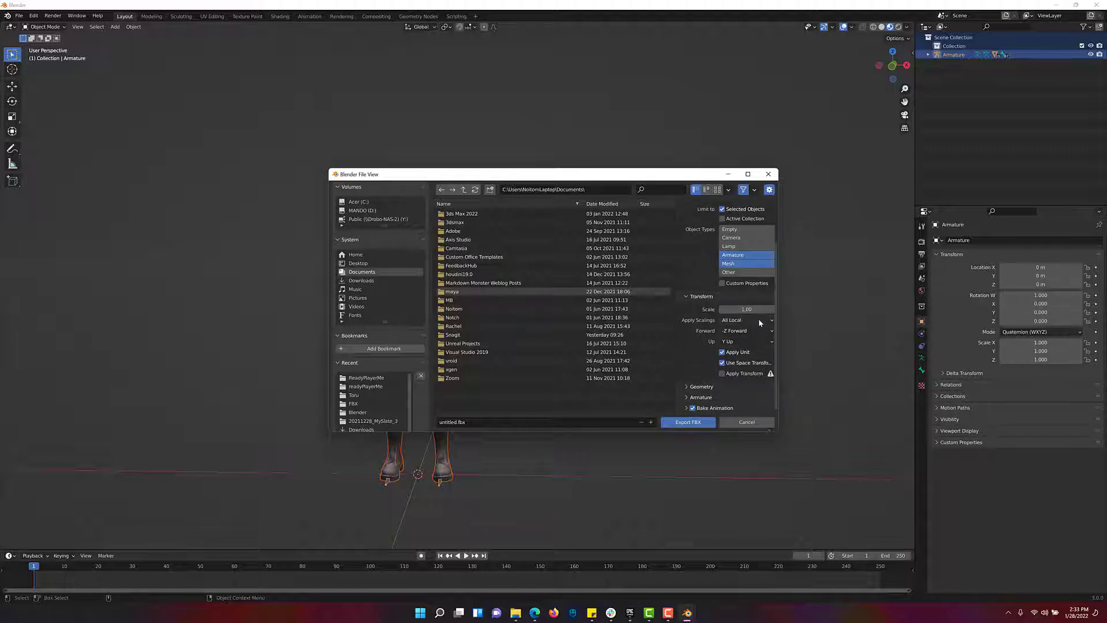
click(758, 319)
click(741, 371)
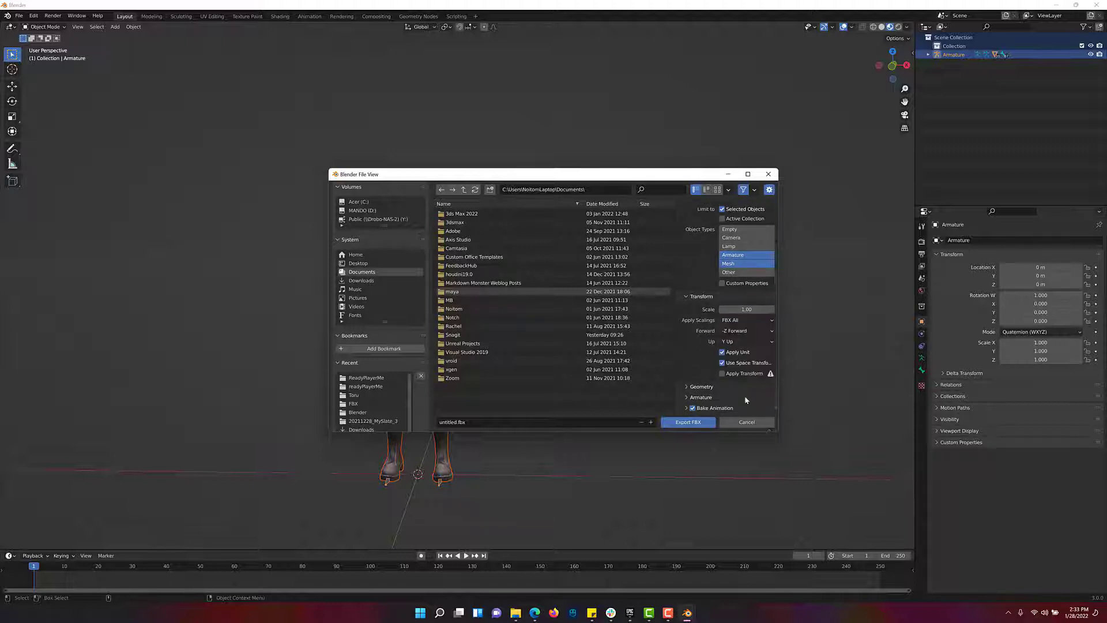
click(680, 386)
scroll(688, 356, down, 3)
scroll(688, 357, down, 1)
click(743, 341)
click(731, 360)
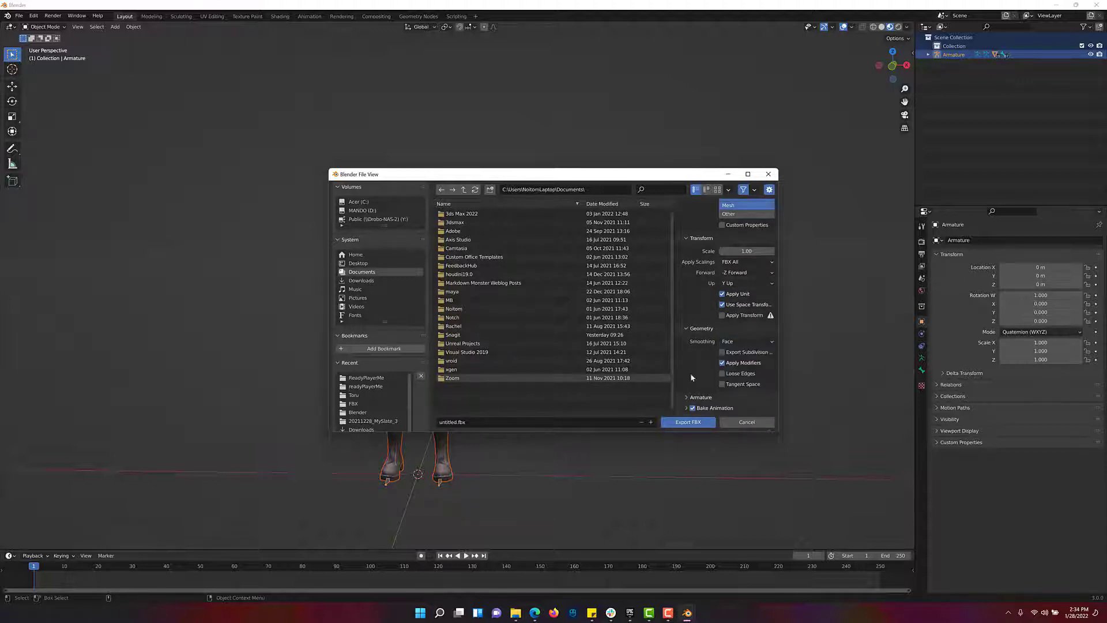
scroll(709, 358, down, 3)
click(686, 358)
scroll(685, 367, down, 3)
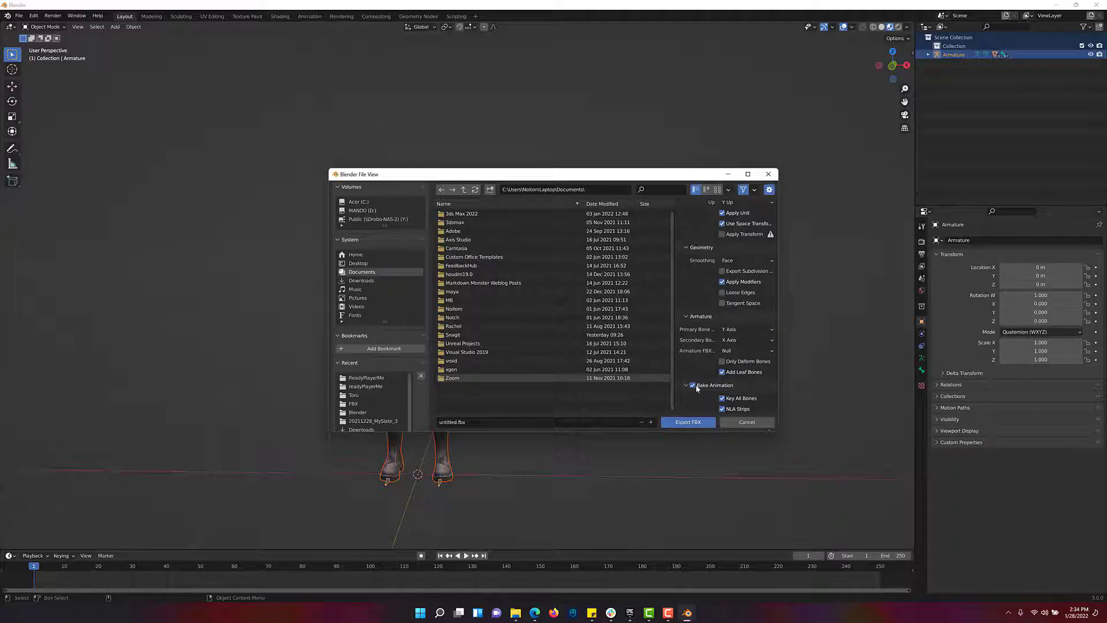
click(694, 385)
scroll(683, 371, up, 3)
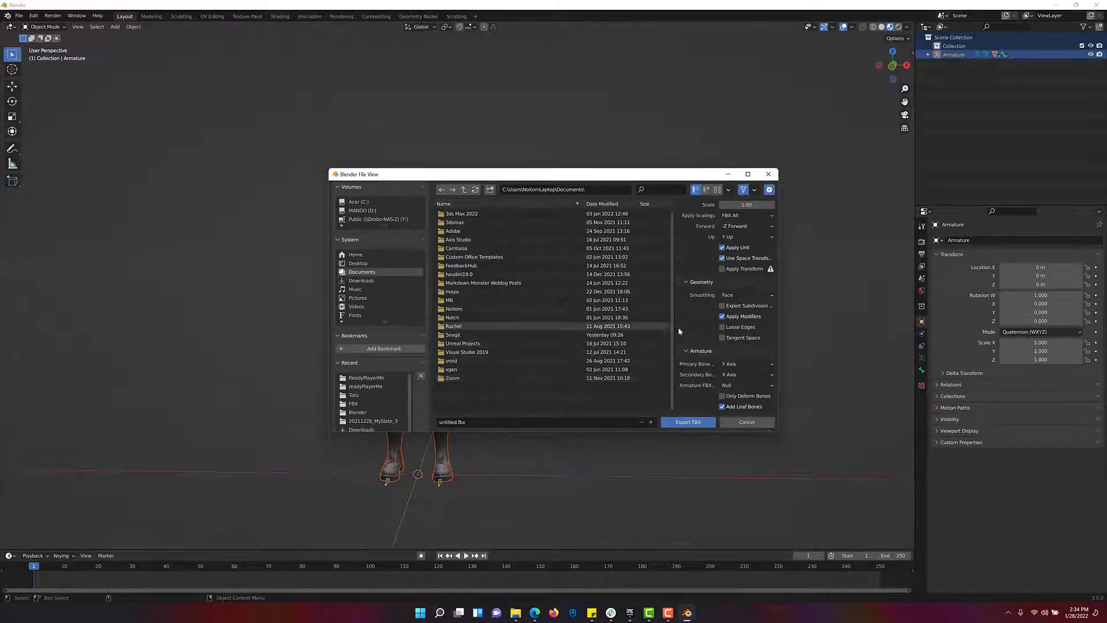
scroll(678, 327, up, 5)
Step: Export the FBX as Tutorial.fbx into D:/TutorialStuff/ReadyPlayerMe
click(362, 210)
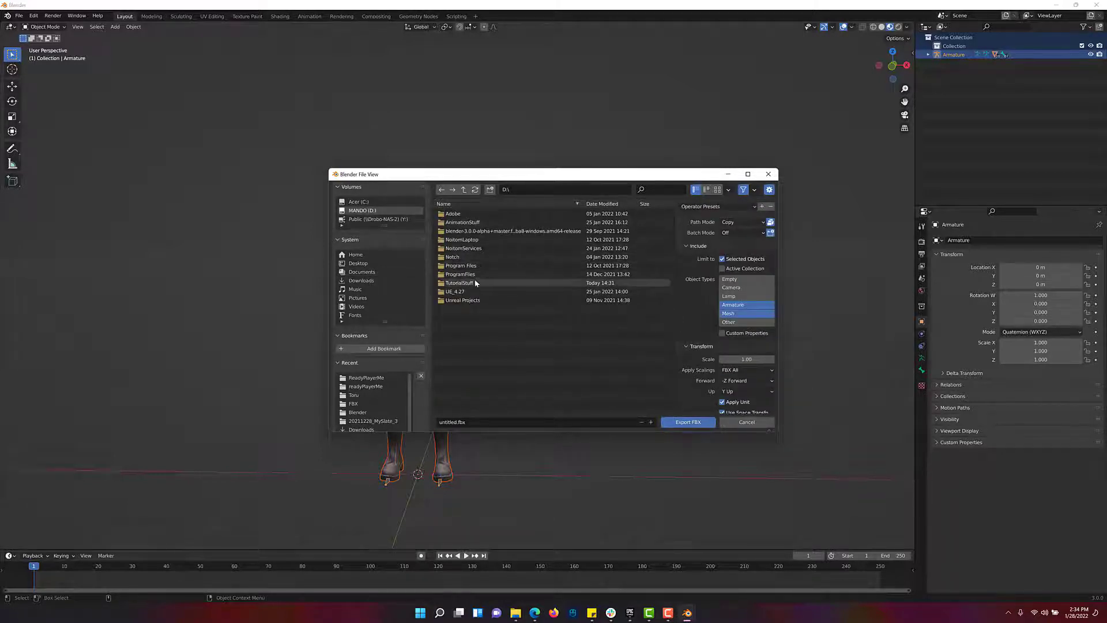
double_click(475, 283)
double_click(470, 247)
click(456, 422)
text(Tutoria)
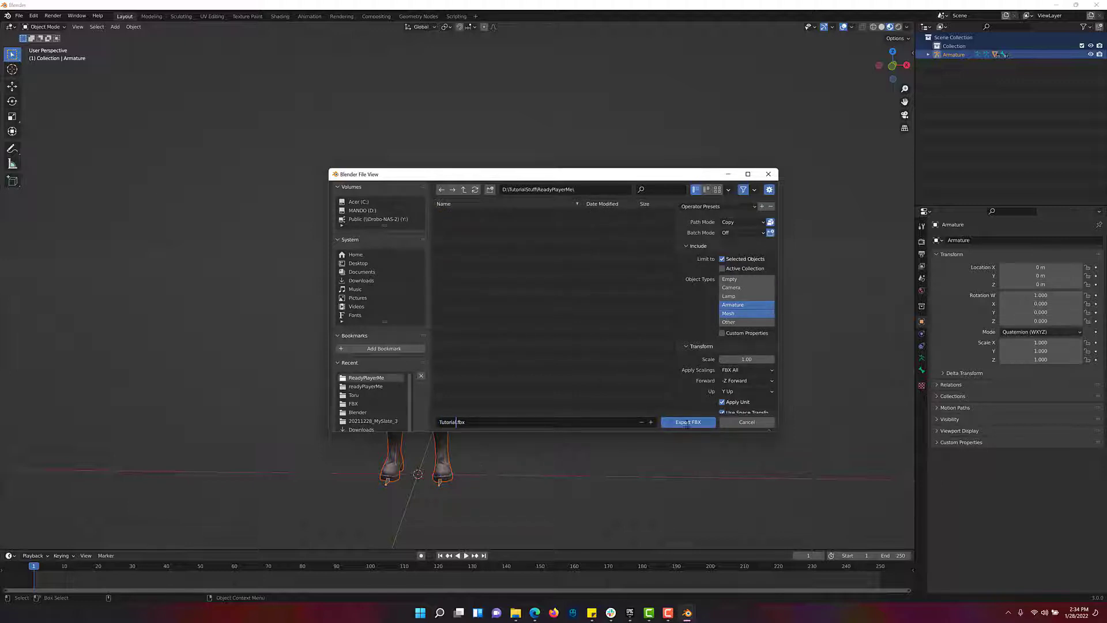
text(l)
click(686, 422)
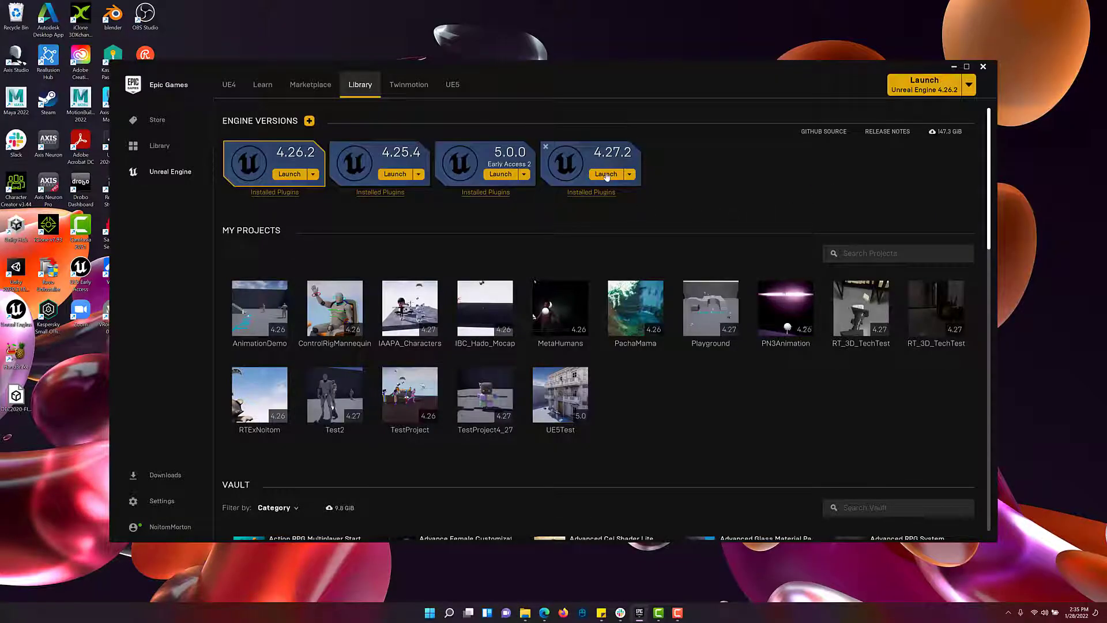
Step: Launch Unreal Engine 4.27.2 and choose the Games > Third Person template
click(605, 175)
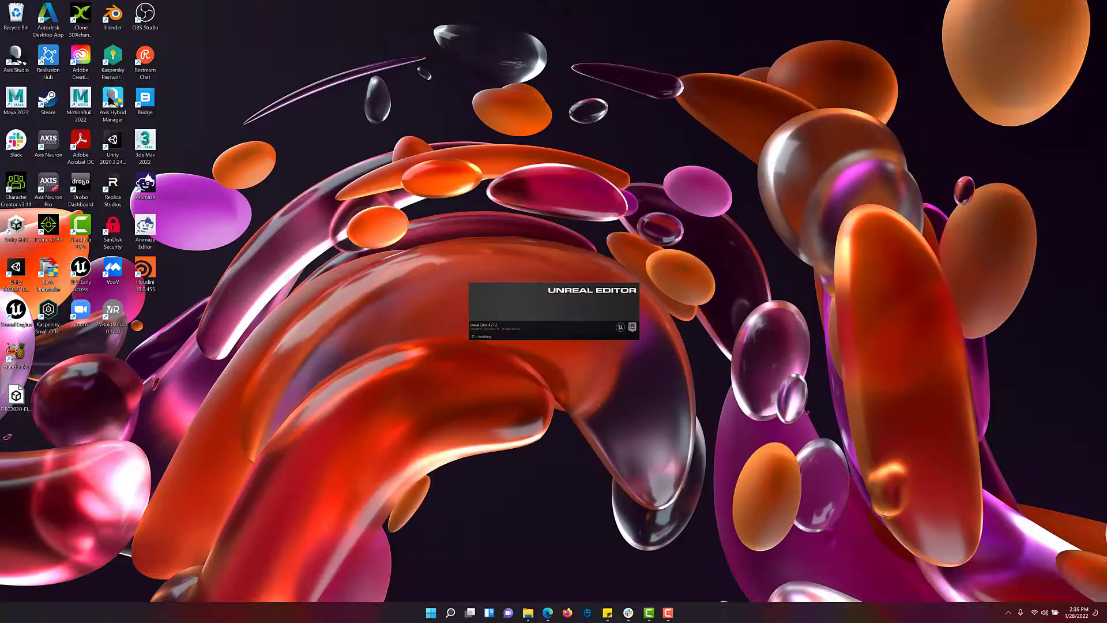
scroll(523, 324, down, 2)
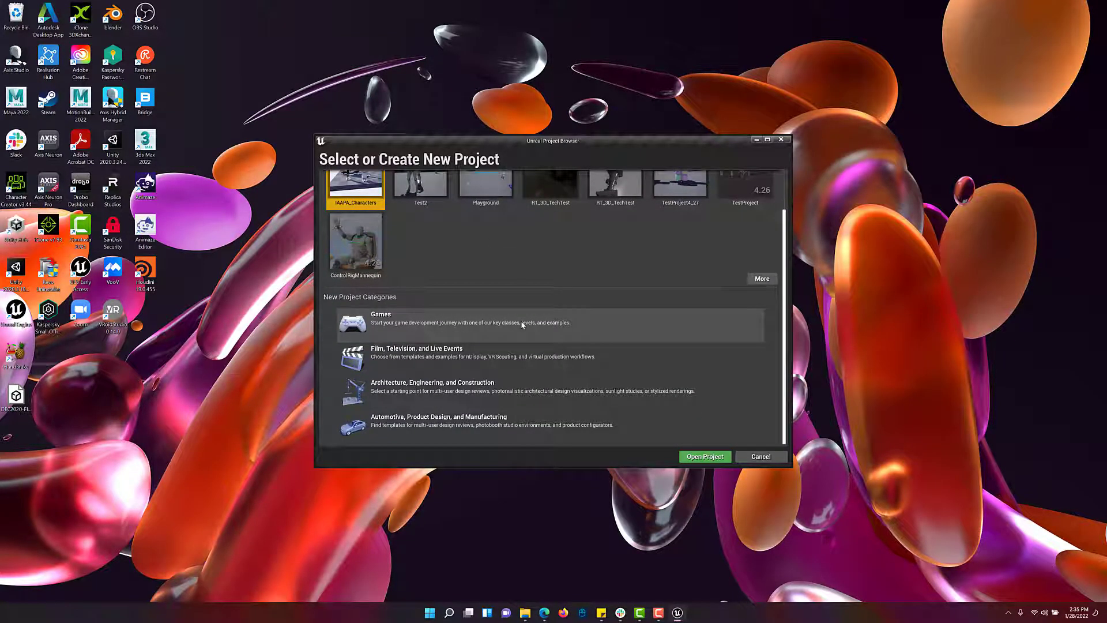
click(523, 325)
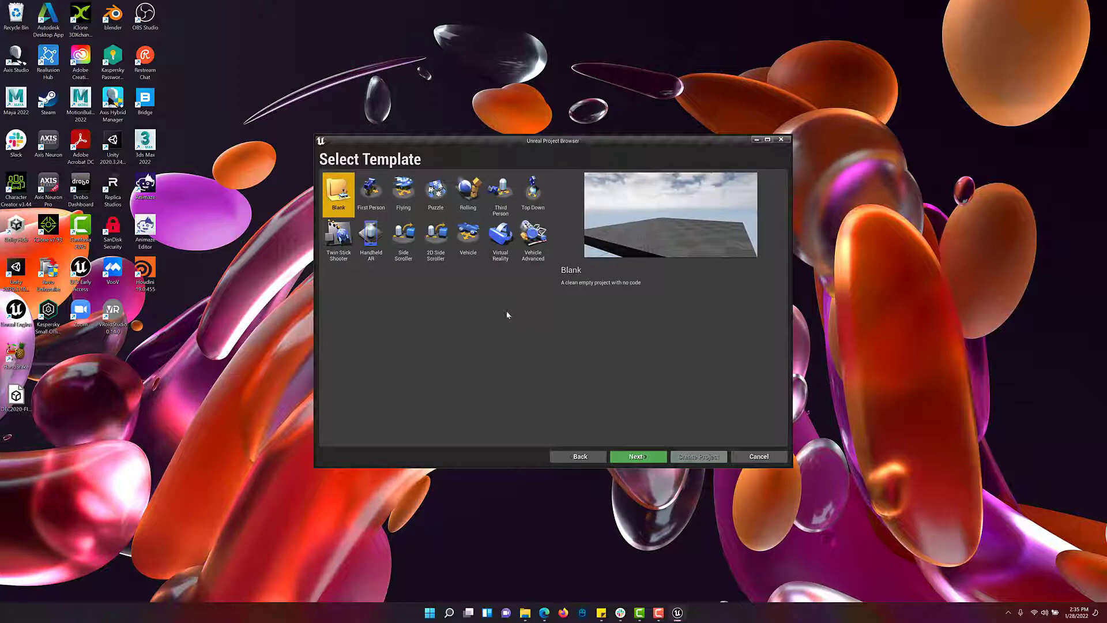
click(500, 214)
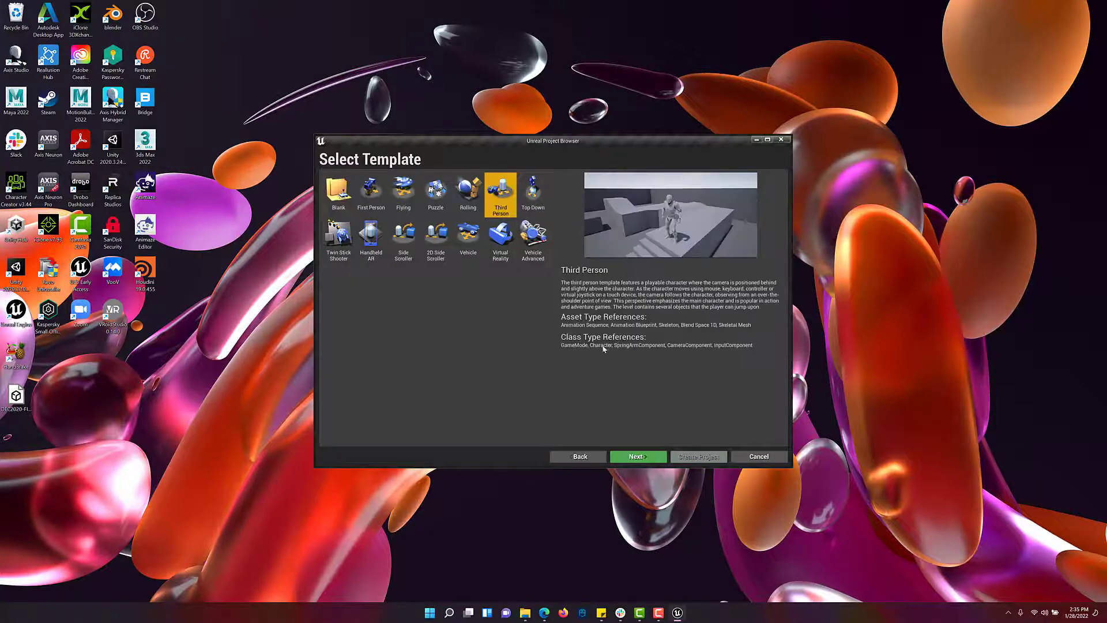
click(635, 457)
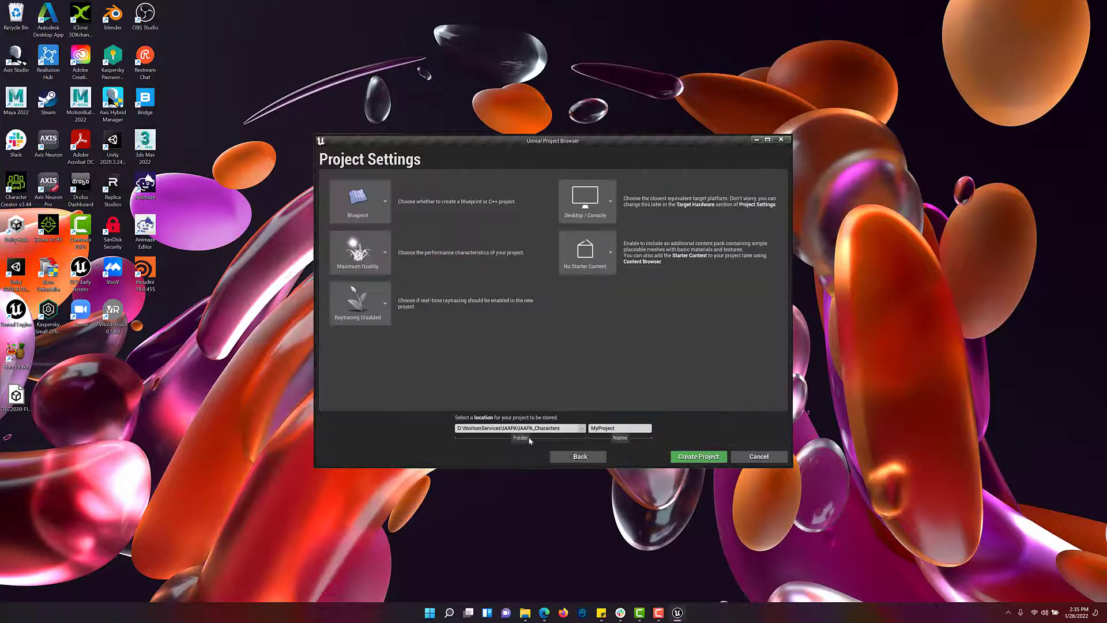
Step: Place the project in the ReadyPlayerMe folder, name it Tutorial, and create it
click(581, 427)
click(355, 245)
double_click(415, 259)
click(754, 431)
click(646, 427)
text(Tutorial)
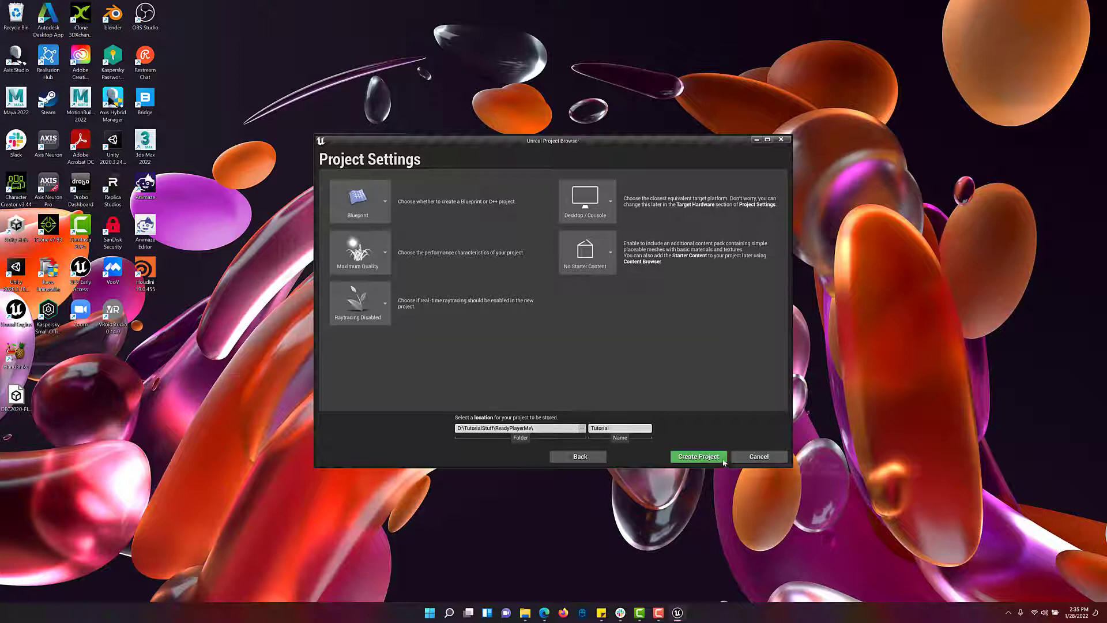
click(699, 456)
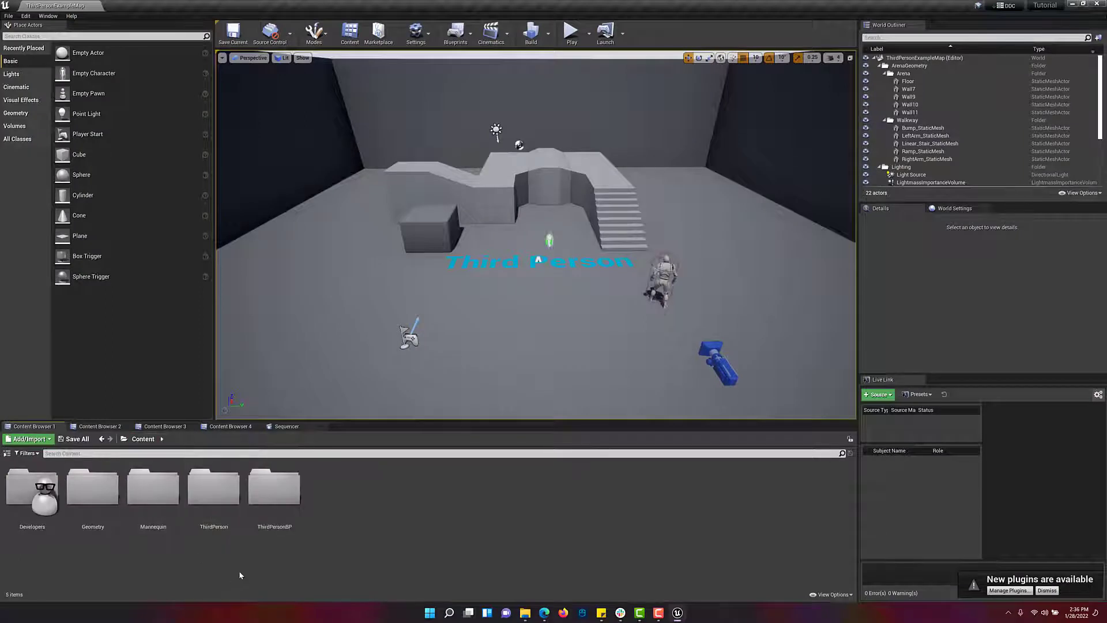
Step: Create a ReadyPlayerMe folder in the Content Browser and open it
right_click(355, 520)
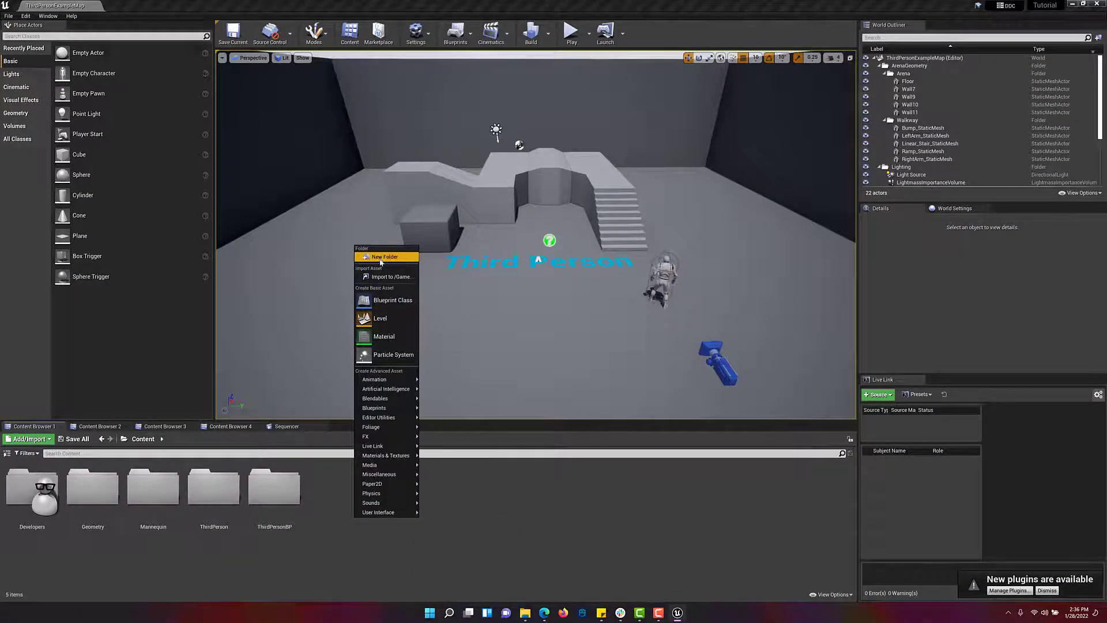
click(381, 261)
text(ReadyP)
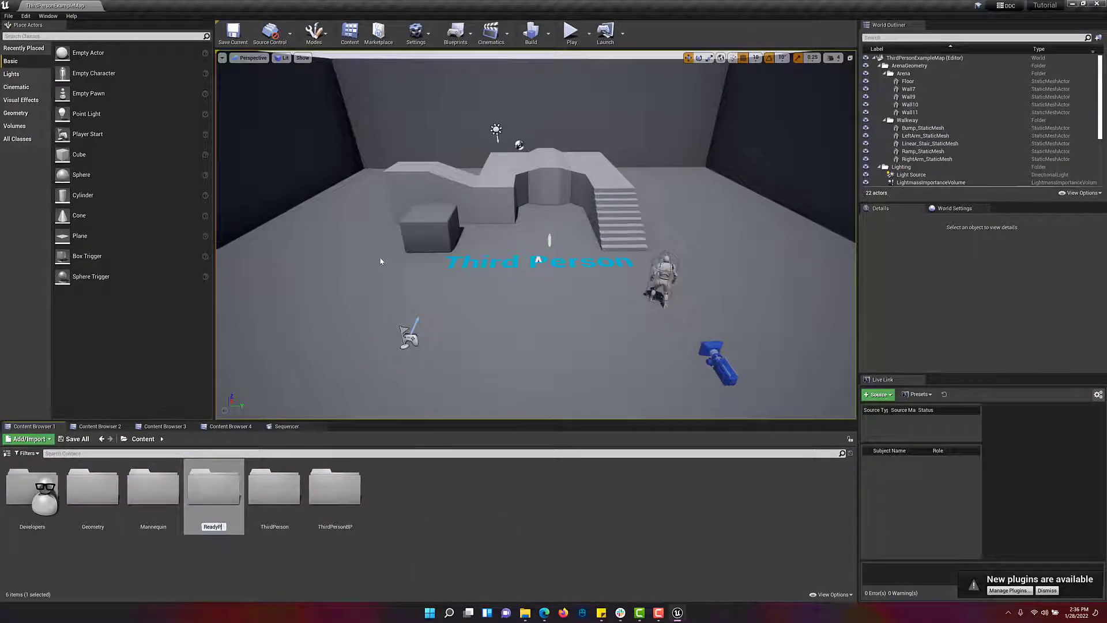
text(layerMe)
key(Return)
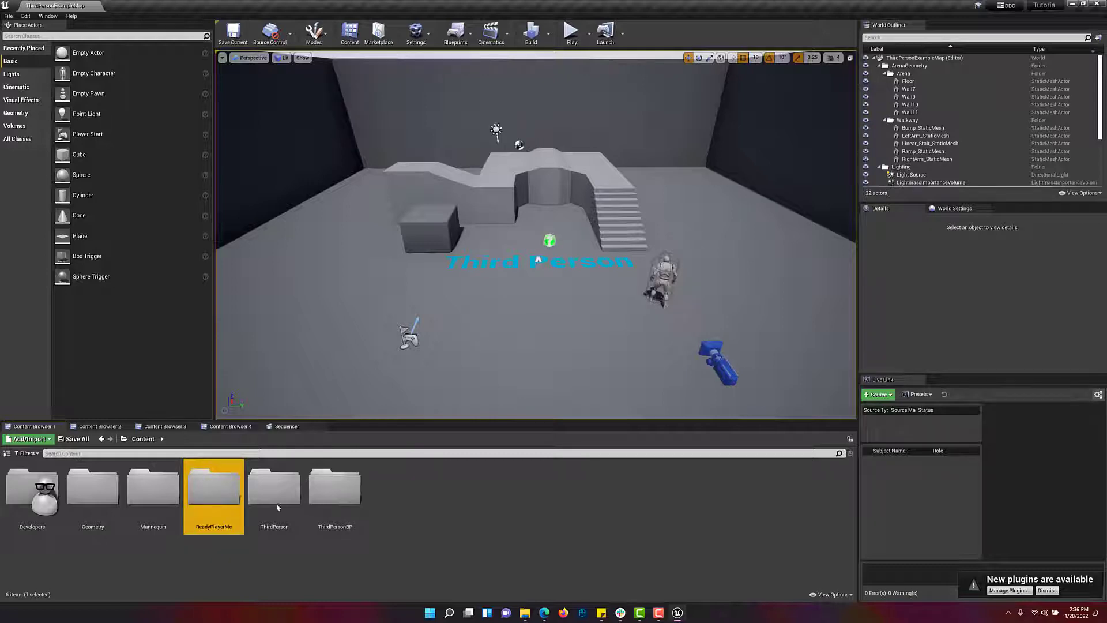
double_click(224, 505)
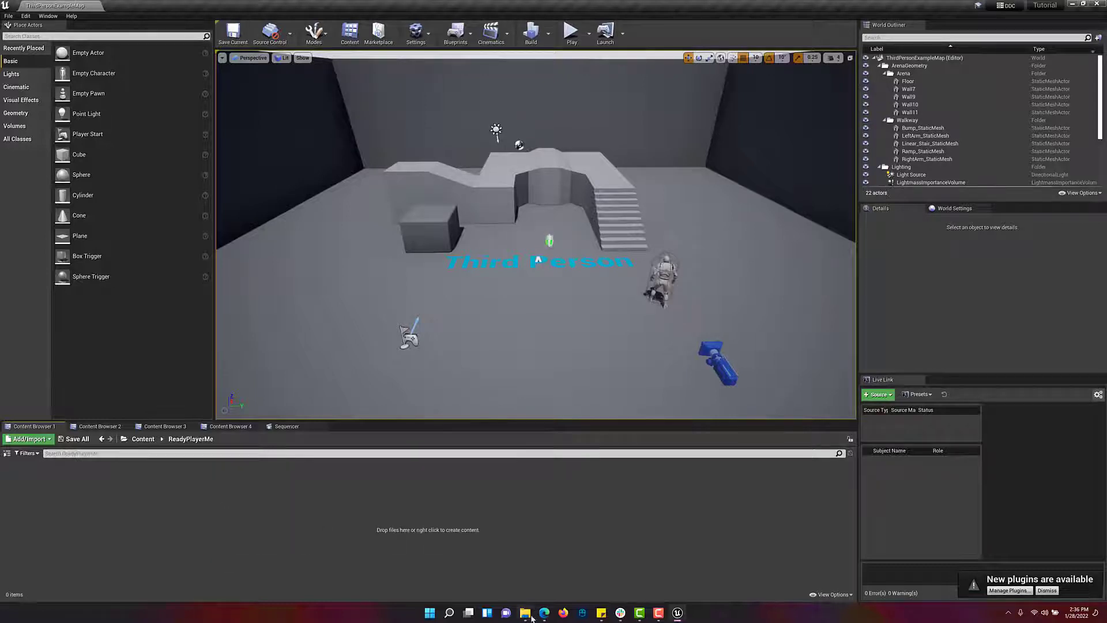
Step: Drag Tutorial.fbx from the Explorer window into the ReadyPlayerMe content folder
mouse_move(525, 612)
click(543, 596)
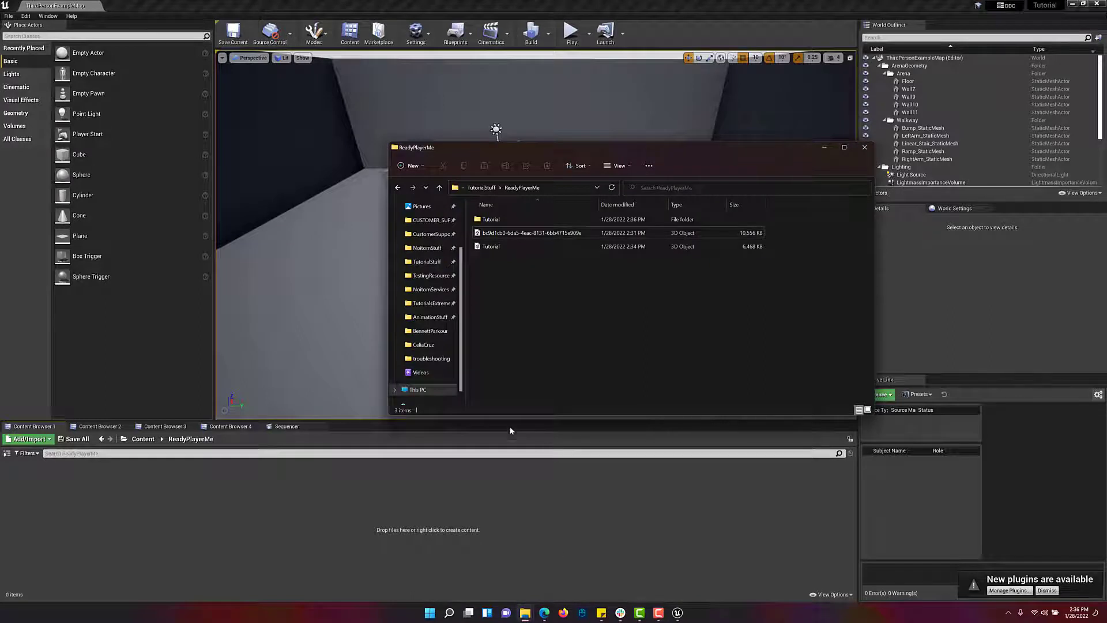
drag(521, 247, 464, 470)
drag(455, 511, 455, 511)
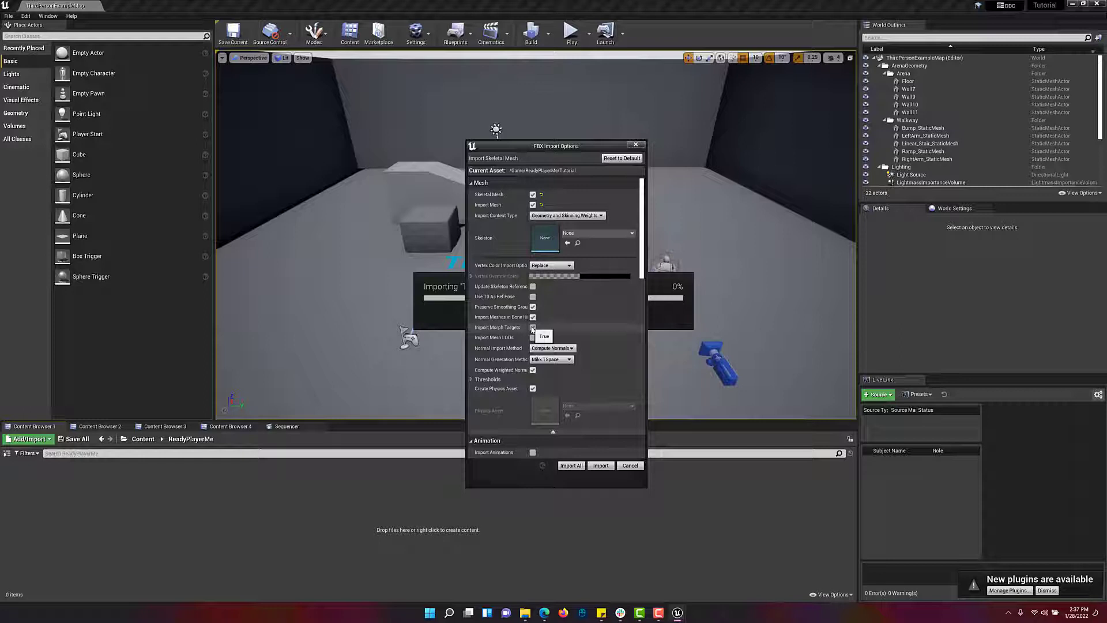
Step: Set Import Uniform Scale to 100 under Transform in the FBX Import Options
scroll(564, 314, down, 6)
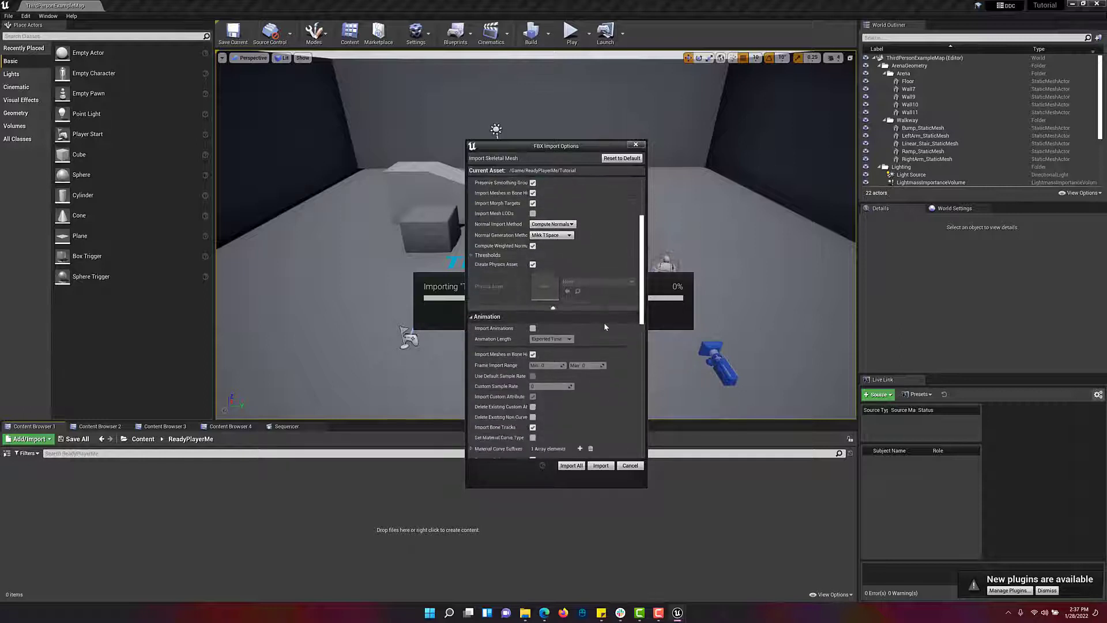
scroll(604, 327, down, 2)
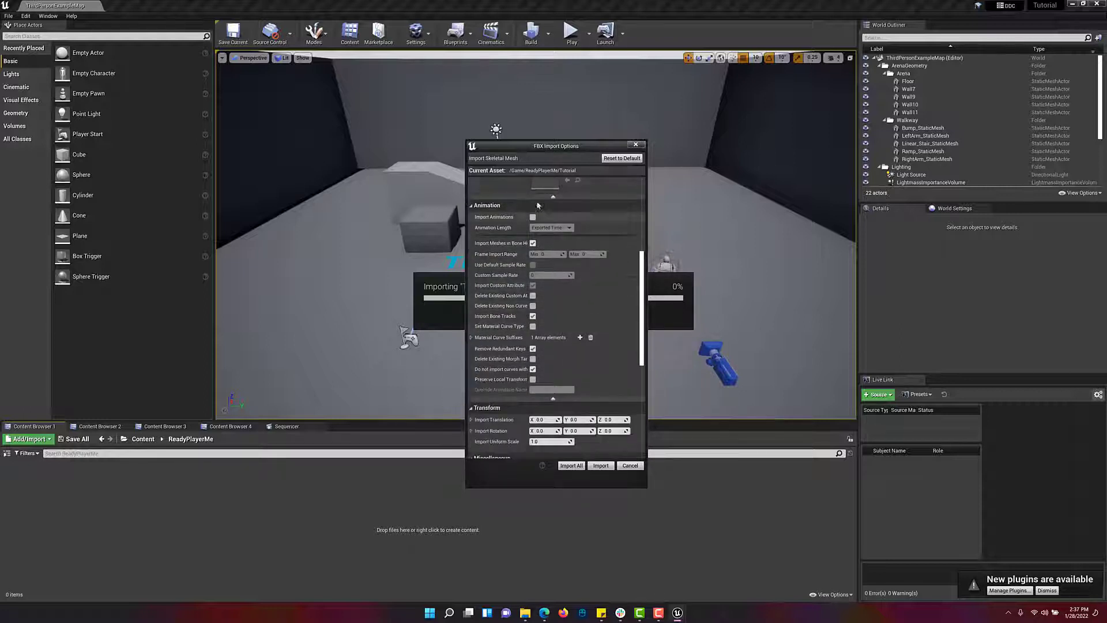
scroll(583, 310, down, 2)
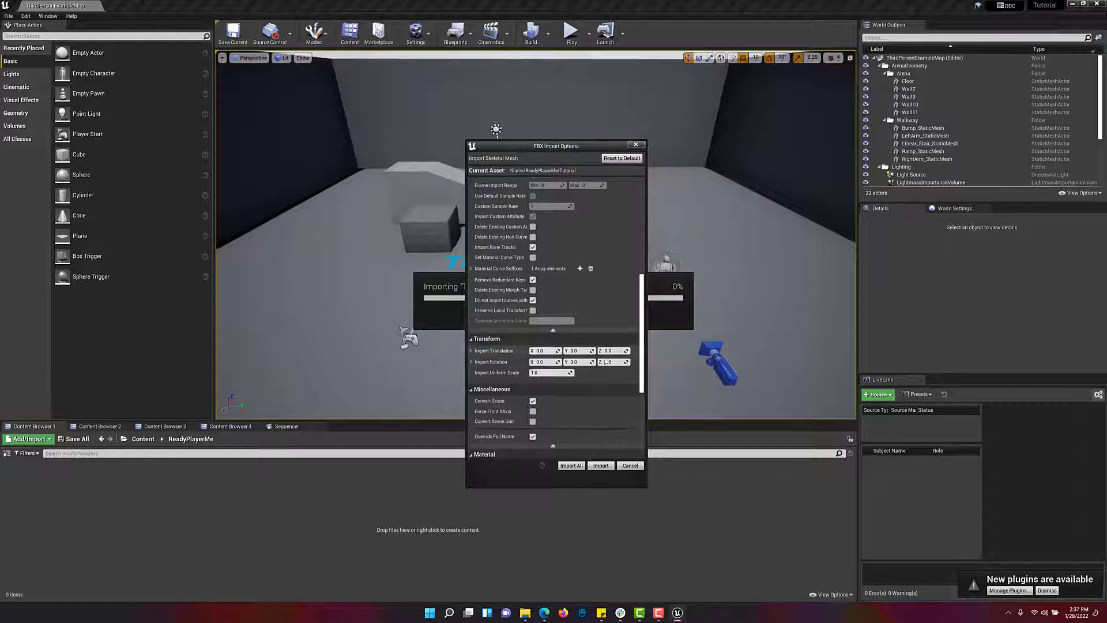
scroll(542, 352, down, 1)
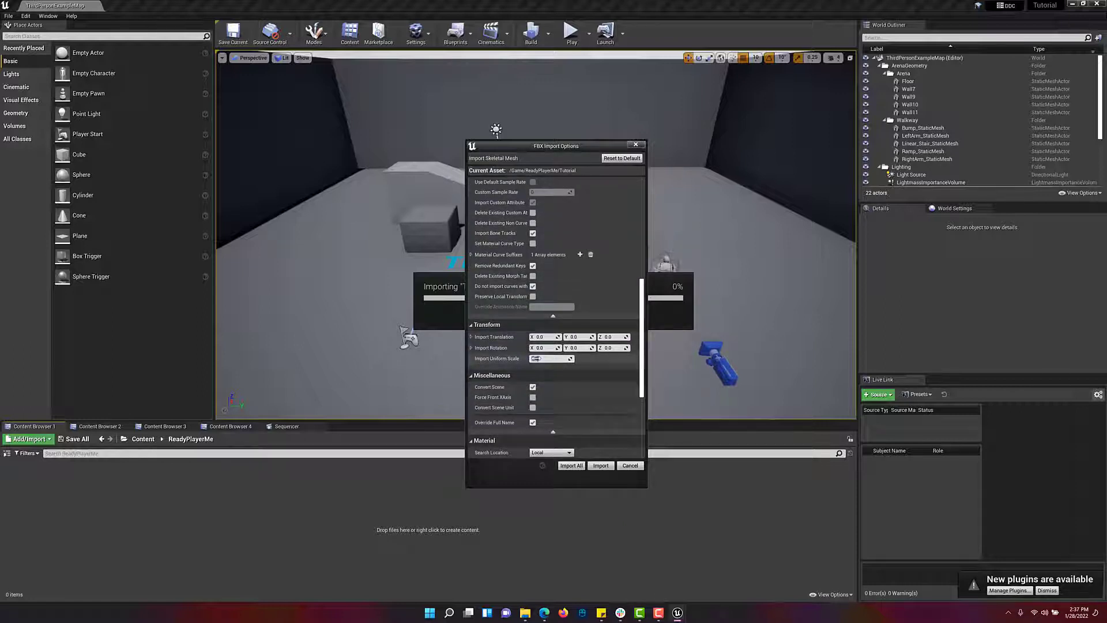
text(100)
key(Return)
scroll(604, 378, down, 2)
scroll(604, 379, down, 3)
Step: Run Import All, close the Message Log afterward, and open the Edit menu
click(577, 467)
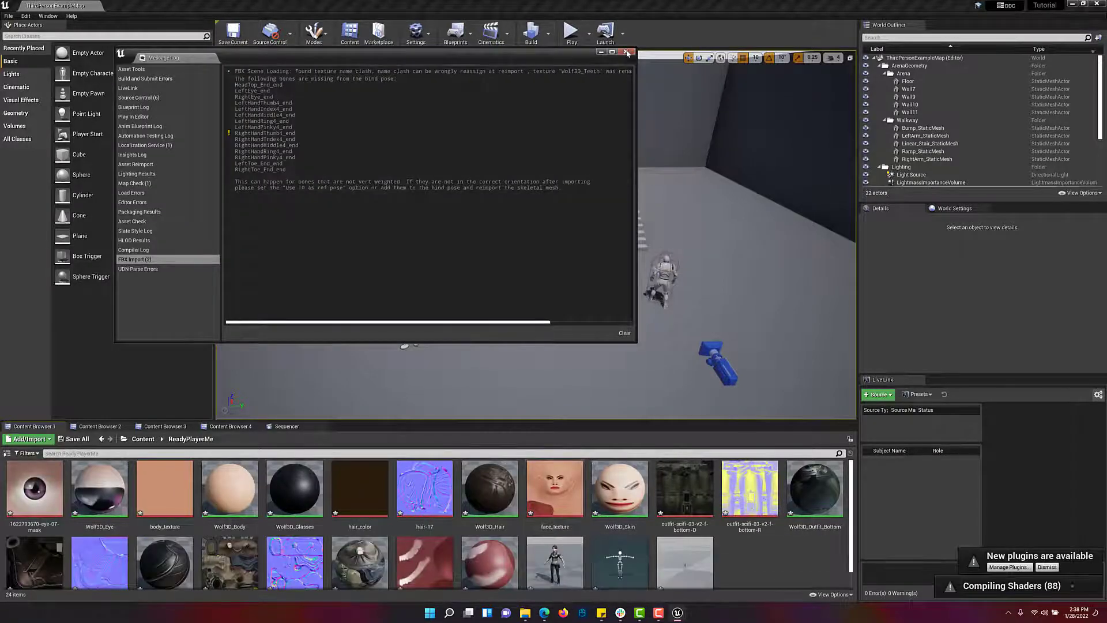
click(627, 52)
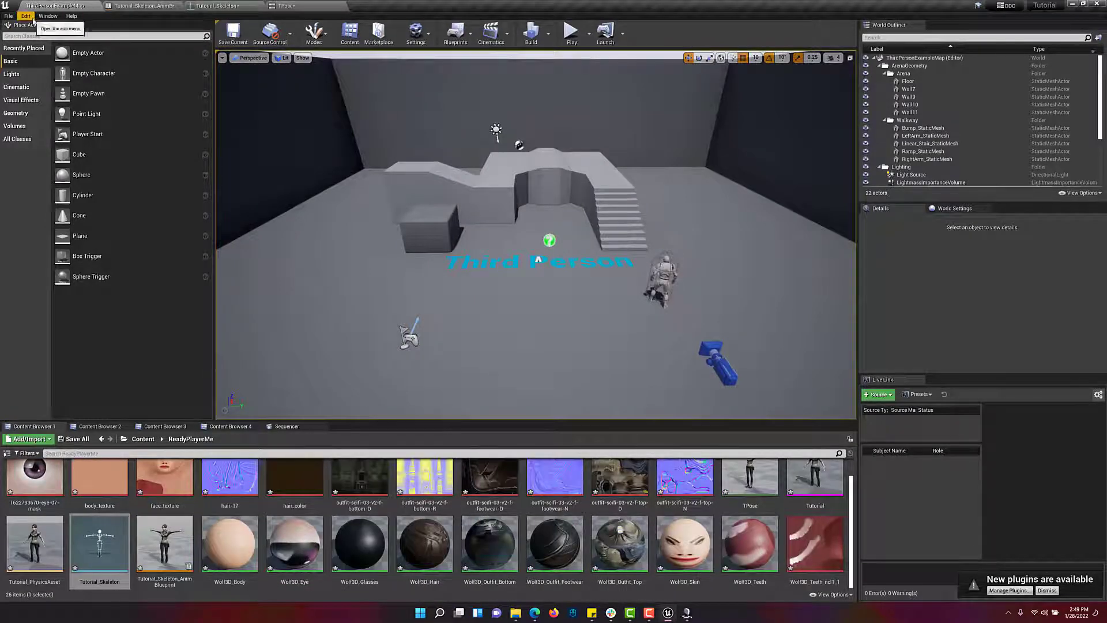
click(33, 20)
Step: Open Plugins and enable the Neuron Live Link beta plugin, confirming with Yes
click(59, 148)
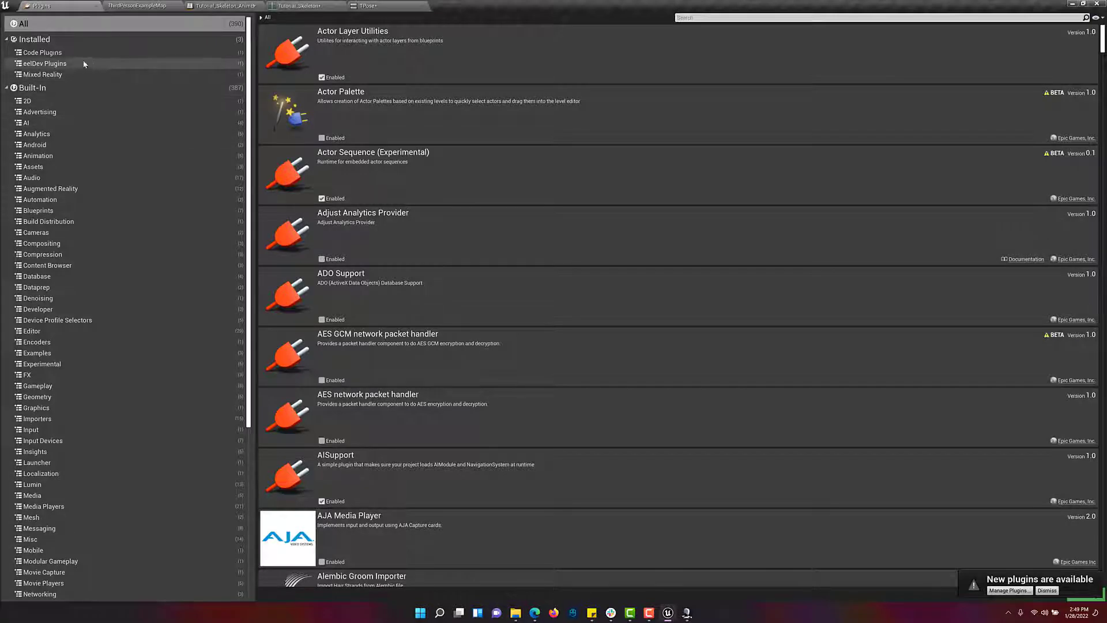
click(688, 18)
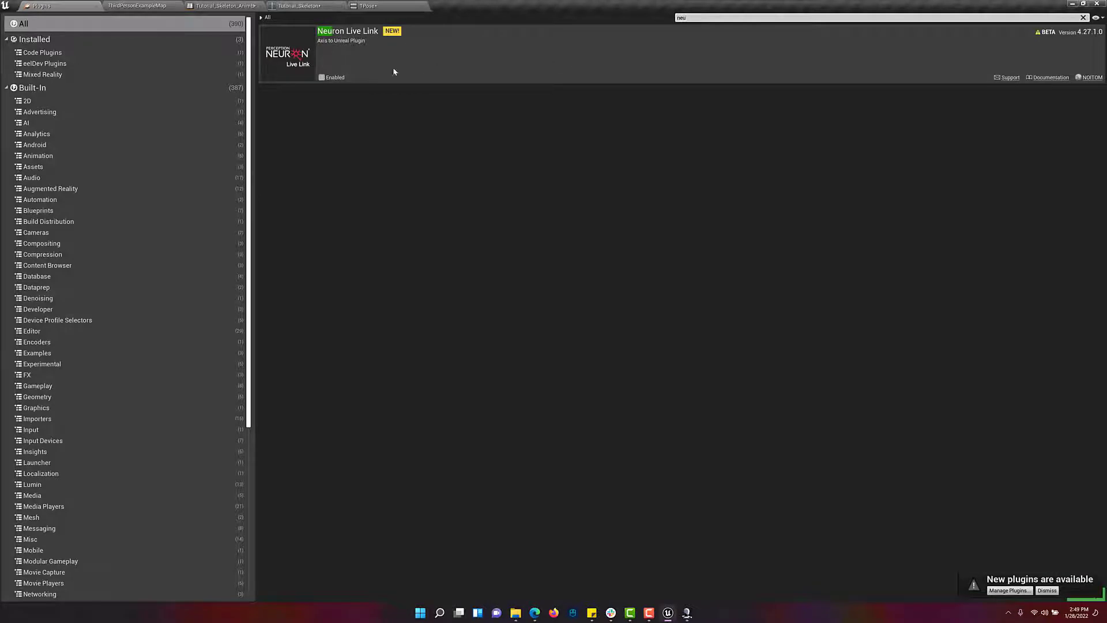
click(322, 77)
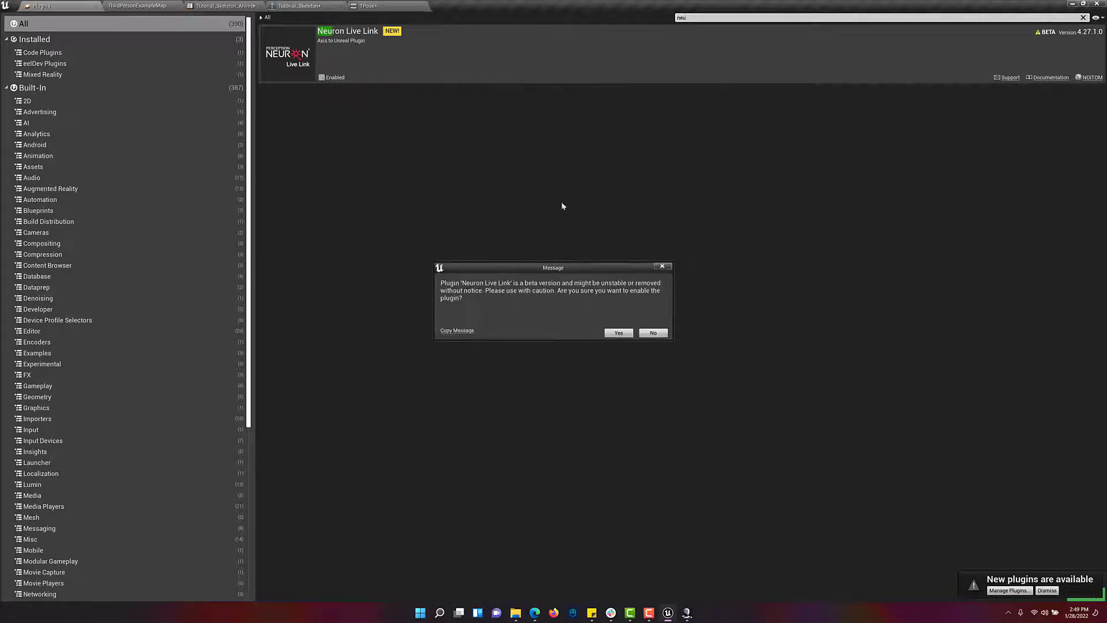
click(623, 333)
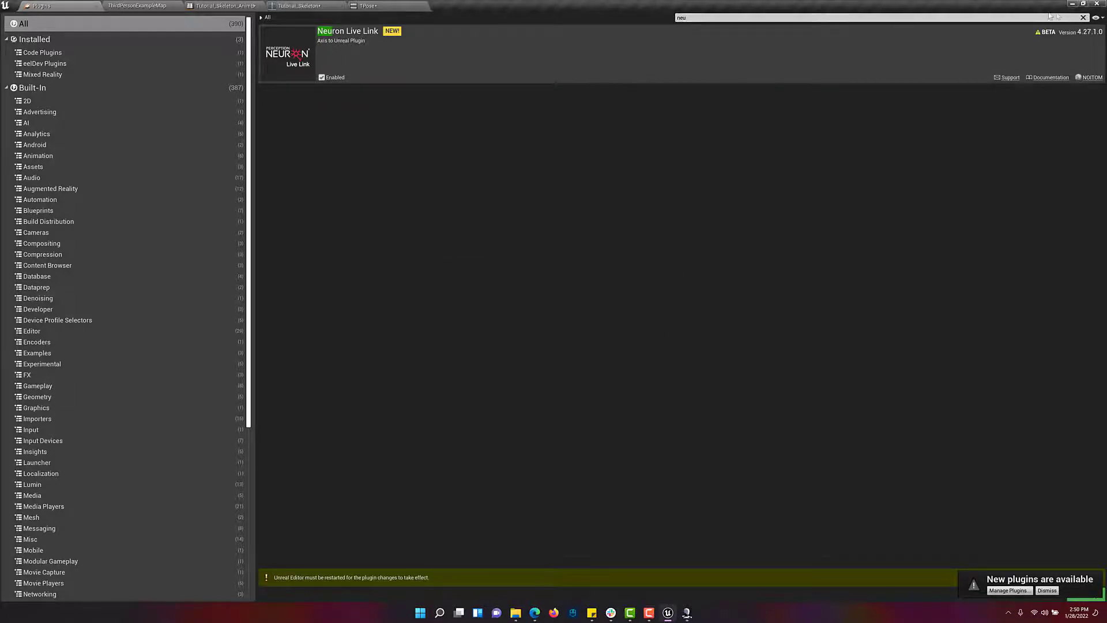
Step: Search 'apple' and enable Apple ARKit and Apple ARKit Face Support
click(1083, 18)
text(a)
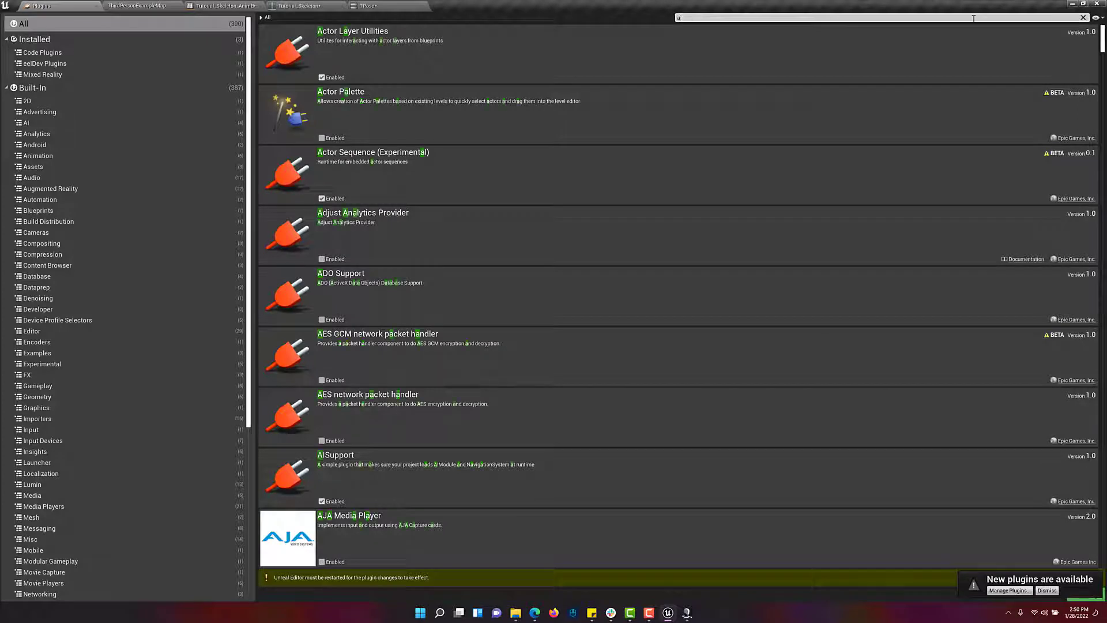
text(pple)
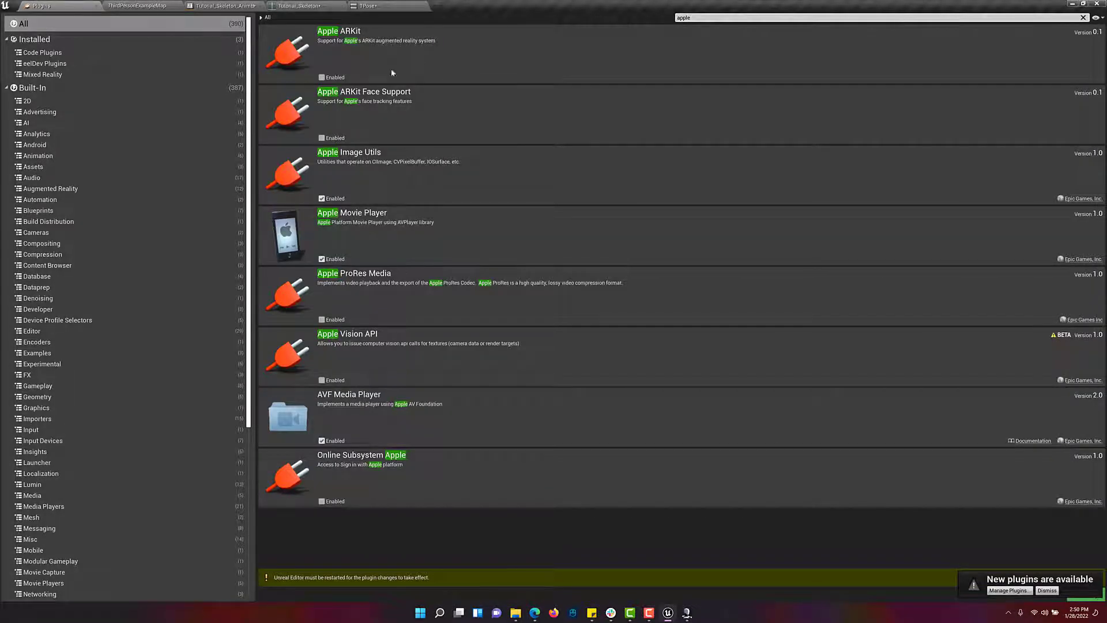
click(321, 77)
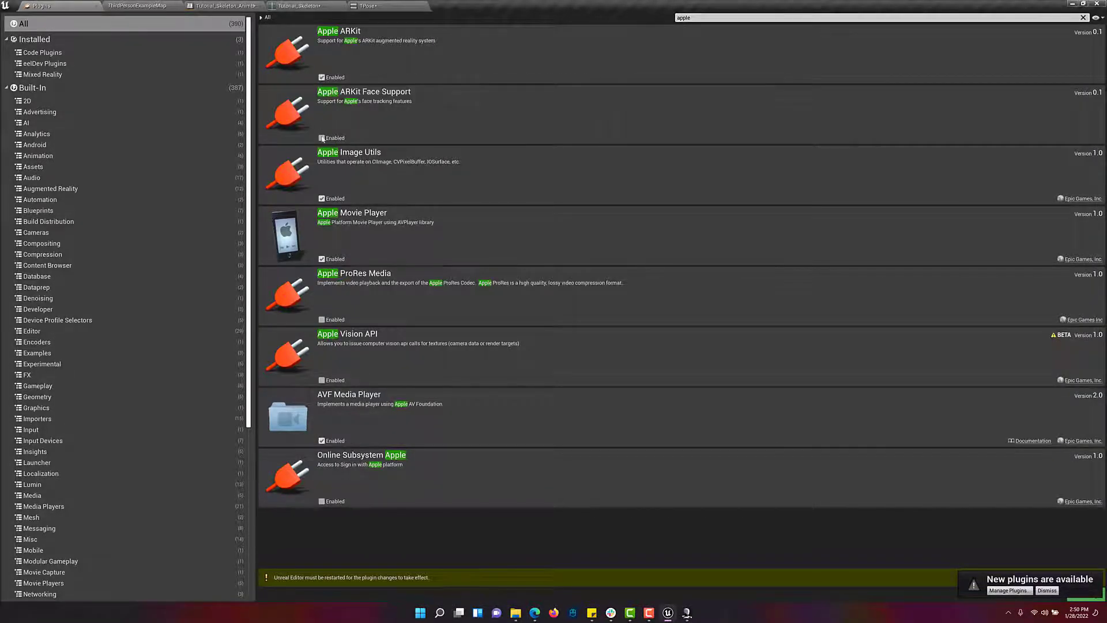
click(322, 139)
click(1082, 18)
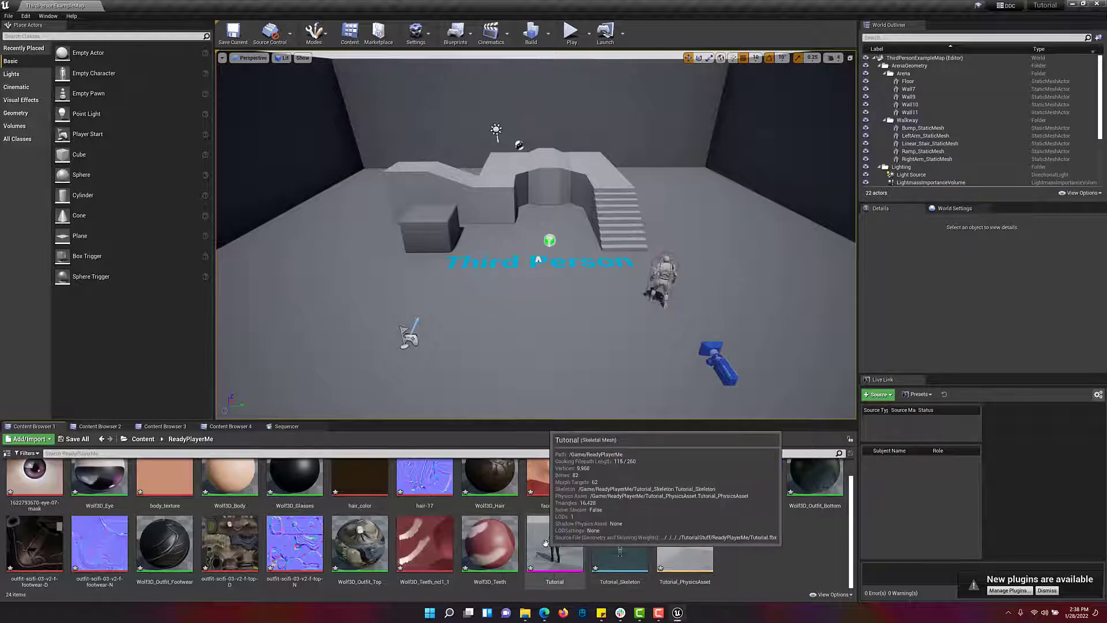
Step: Open the Tutorial skeletal mesh and preview the jawOpen morph target at about 0.39
double_click(559, 563)
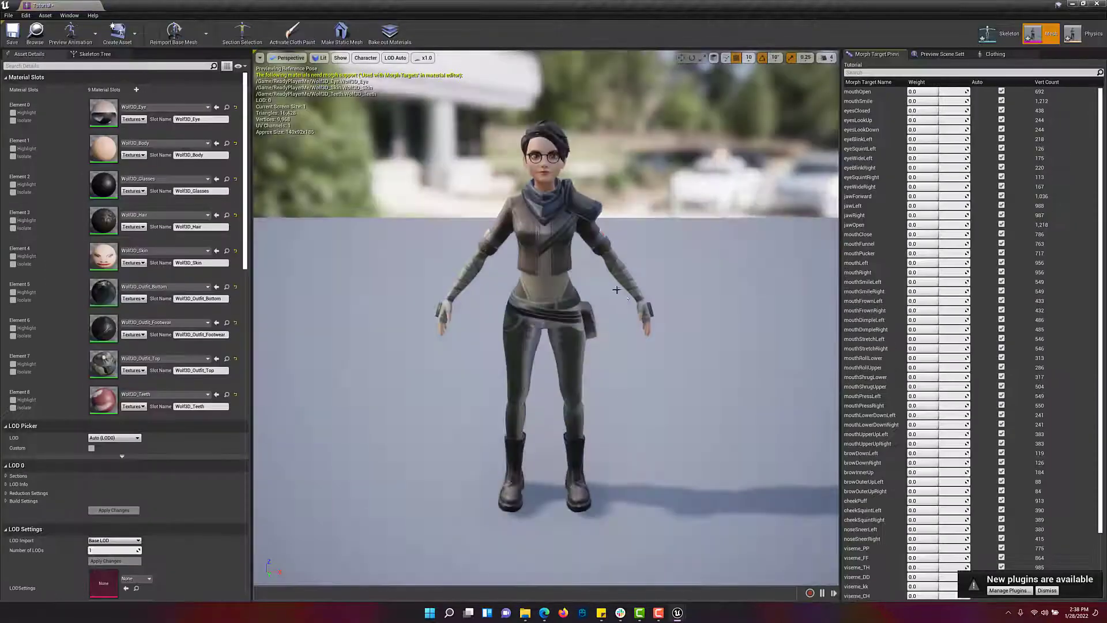
mouse_move(913, 225)
mouse_down()
mouse_move(951, 224)
mouse_move(914, 224)
mouse_up()
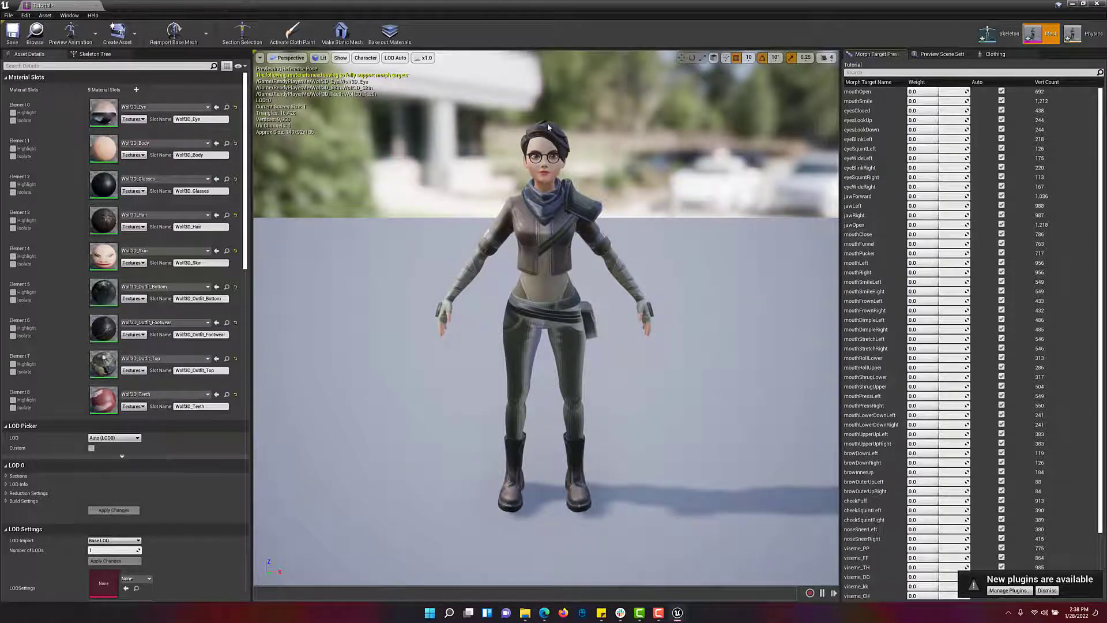
Step: Create Tutorial_Skeleton_AnimBlueprint from the Tutorial mesh via Create > Anim Blueprint and open it
click(96, 5)
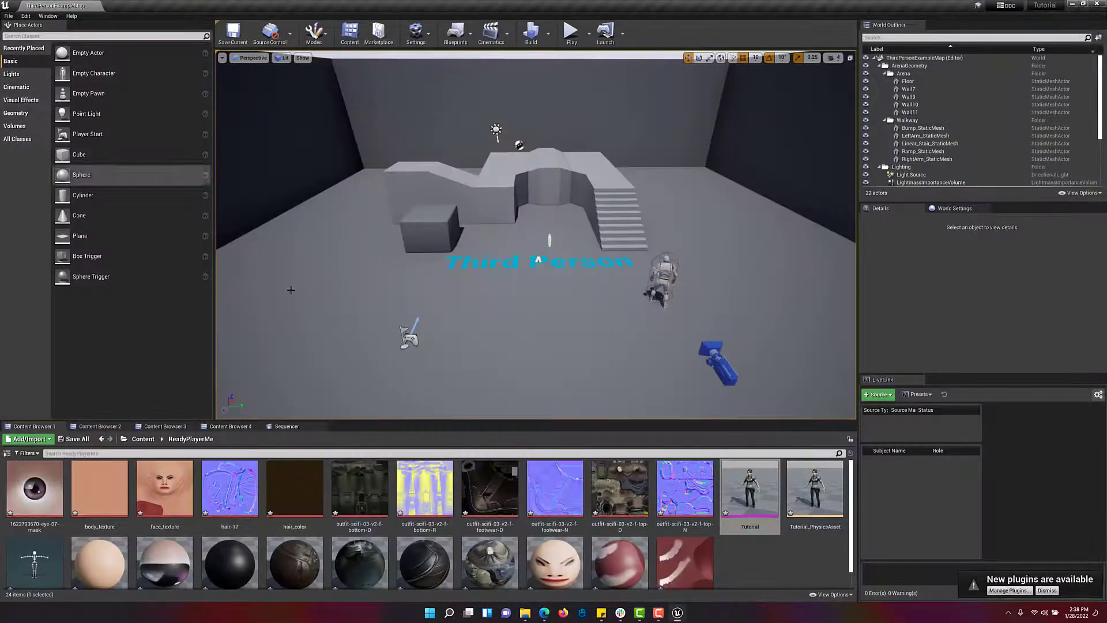
scroll(753, 497, down, 1)
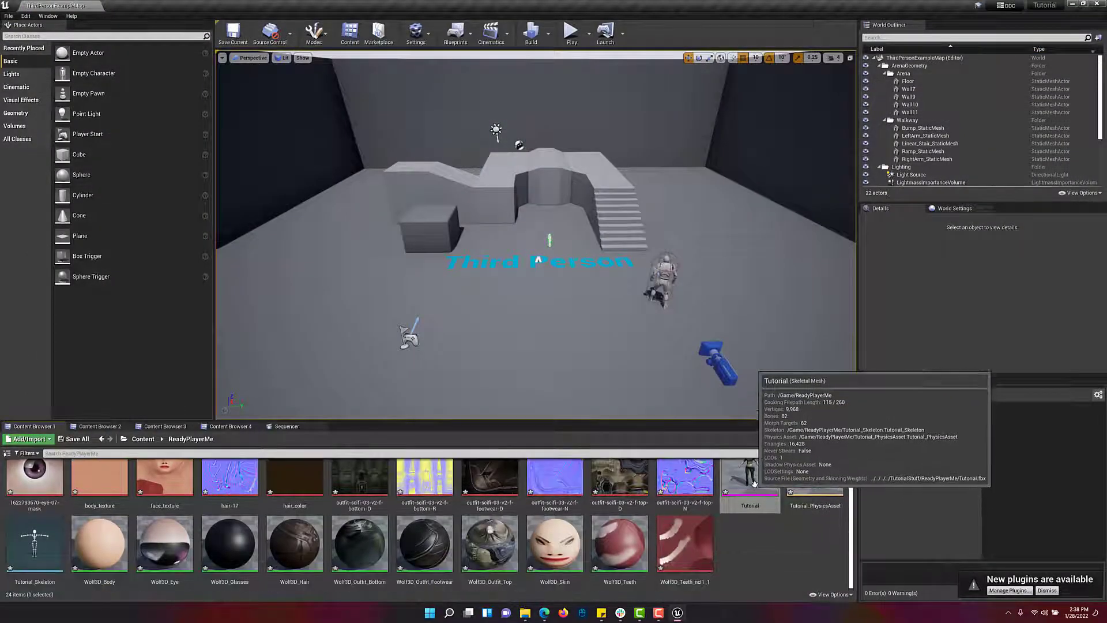
right_click(752, 487)
mouse_move(813, 193)
click(897, 220)
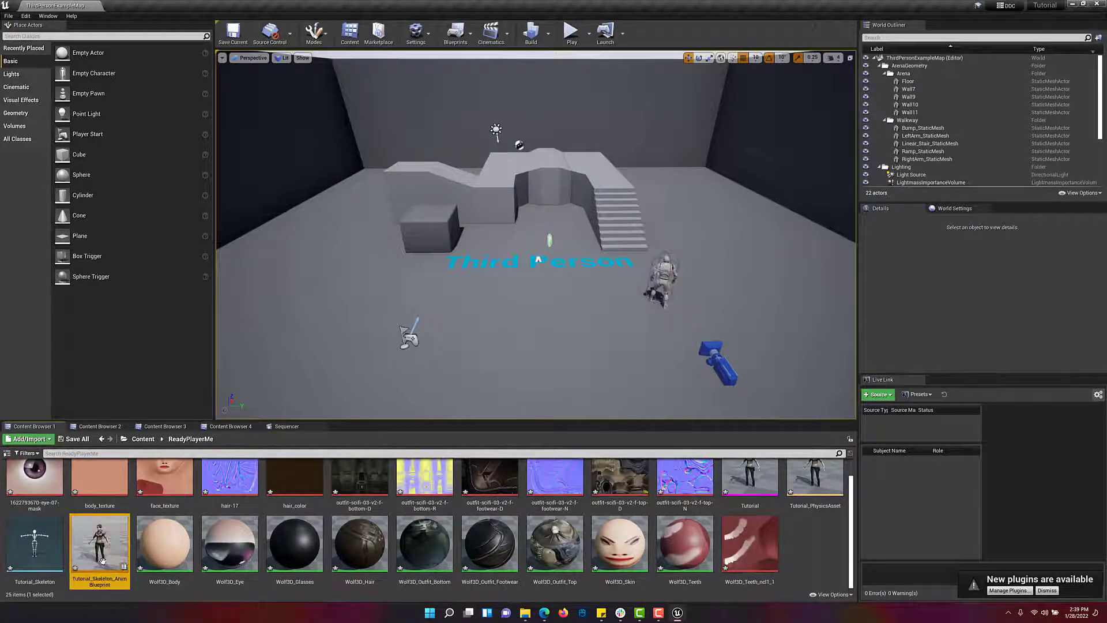
double_click(105, 558)
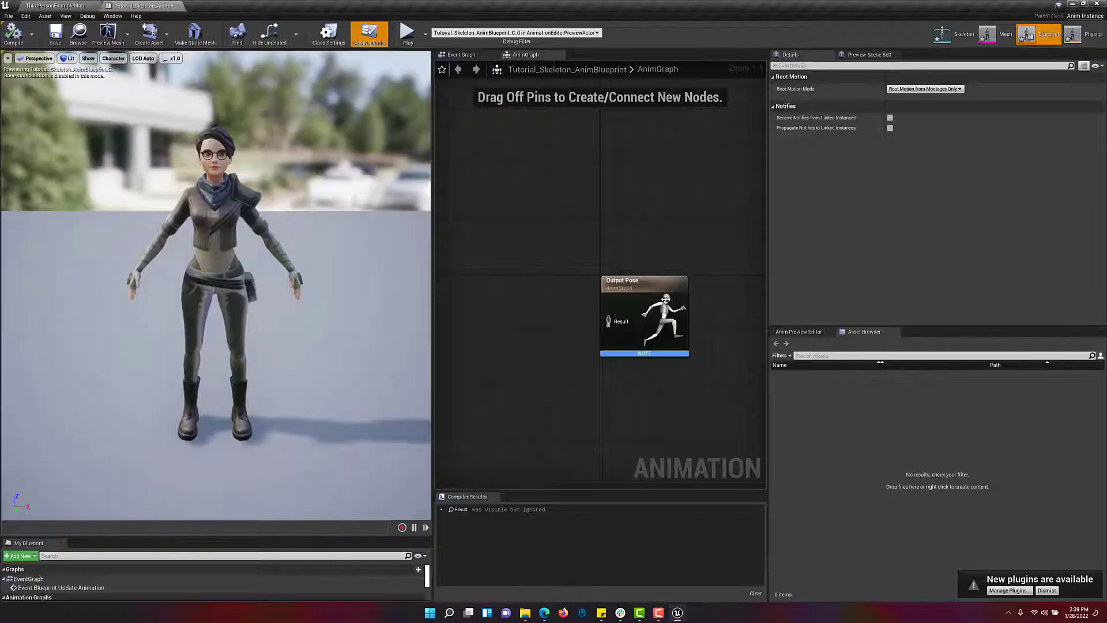
Step: Add two Live Link Pose nodes left of Output Pose, one below the other
drag(640, 309, 646, 281)
right_click(529, 290)
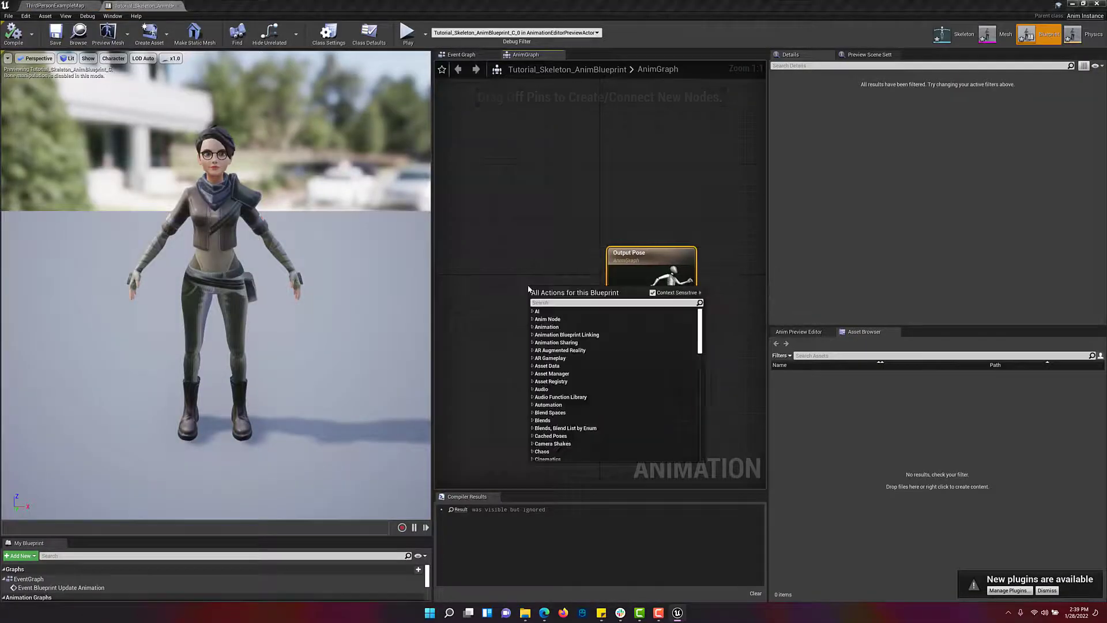
text(live)
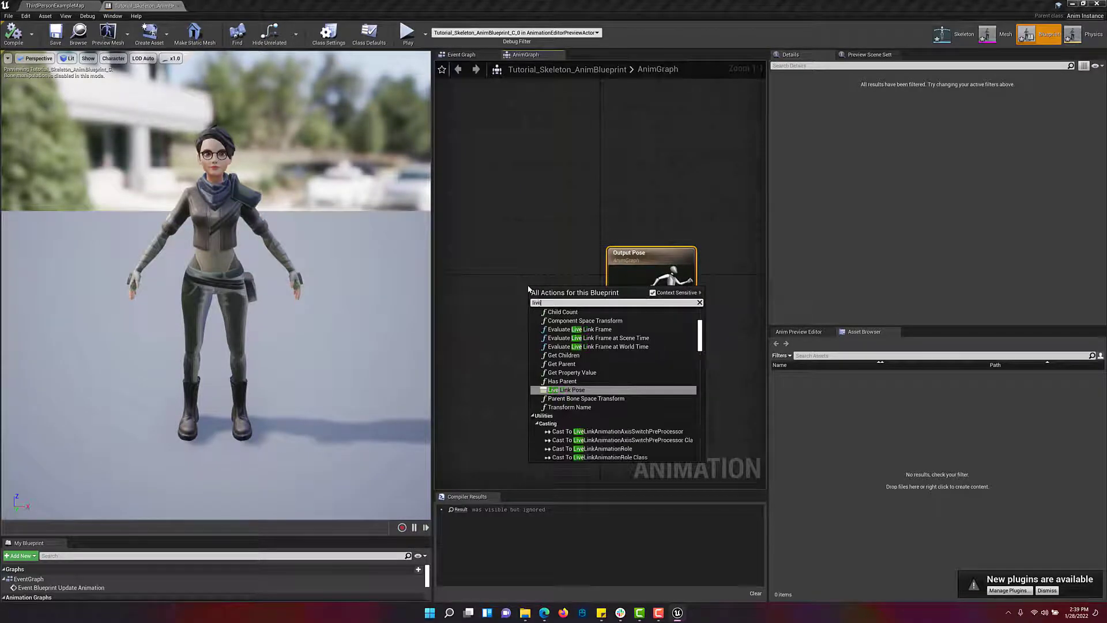
click(591, 391)
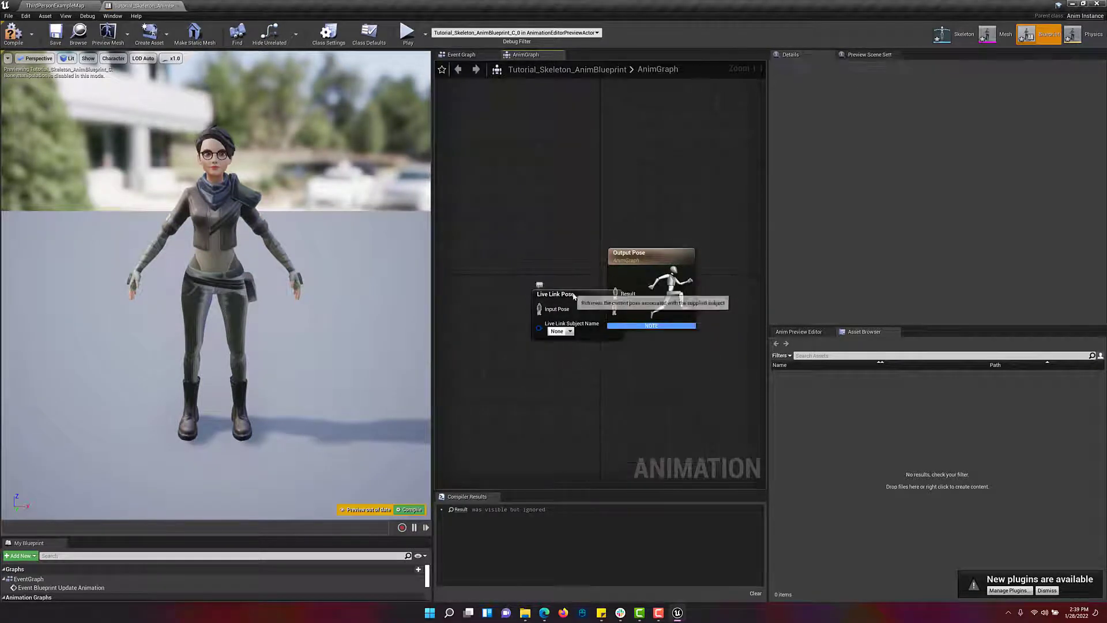
drag(574, 292, 503, 231)
key(ctrl+c)
key(ctrl+v)
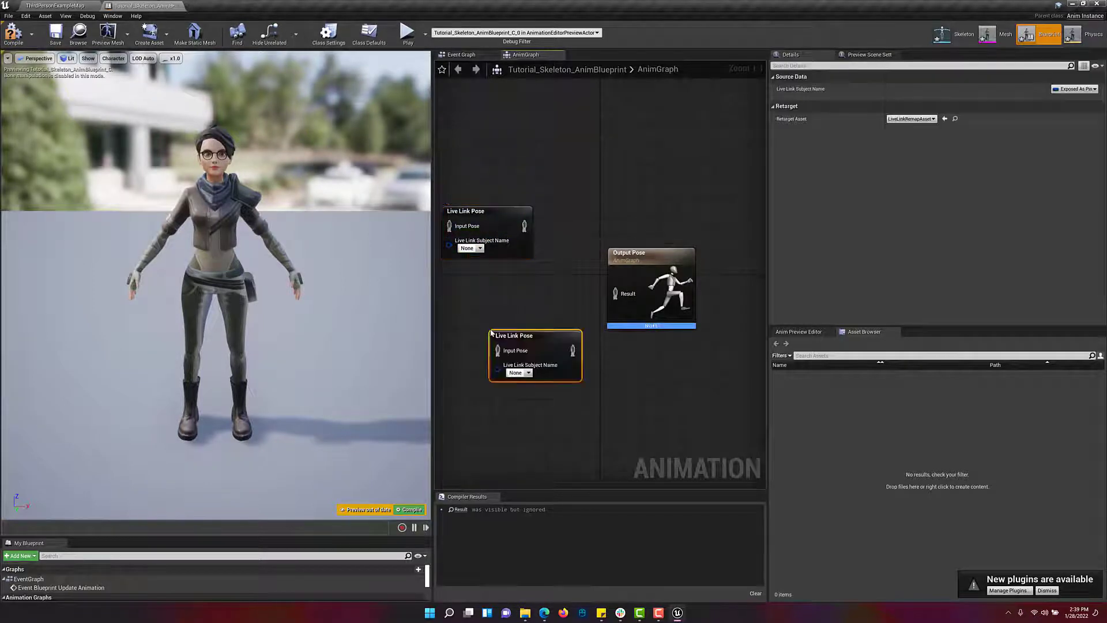
drag(513, 345, 465, 318)
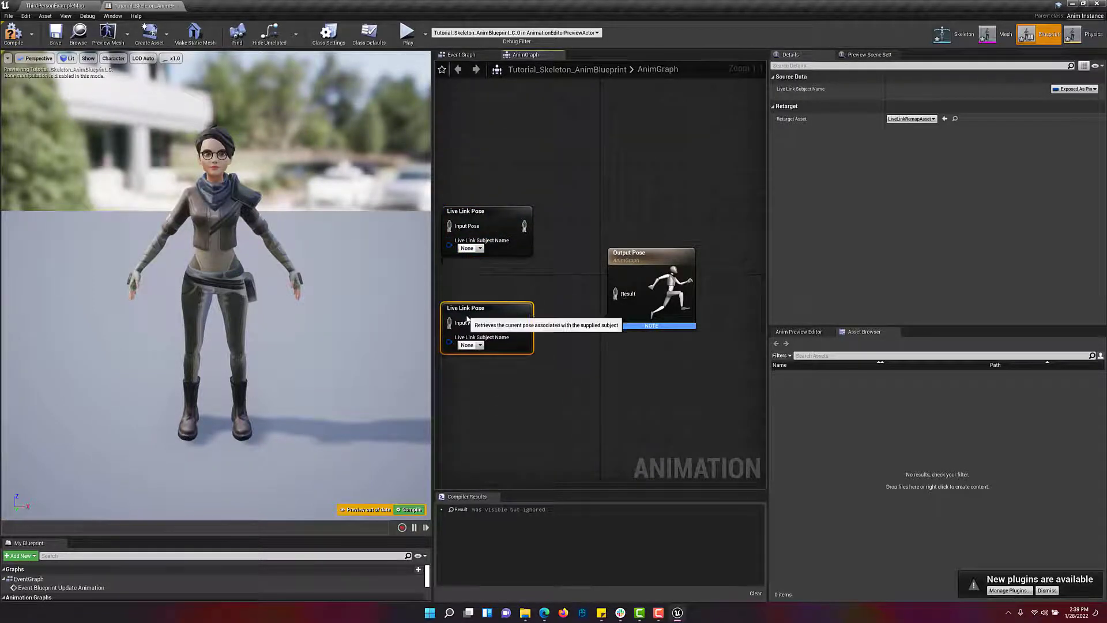
drag(644, 269, 701, 262)
Step: Add an Apply Additive node beside Output Pose, fed by the lower Live Link Pose
right_click(600, 304)
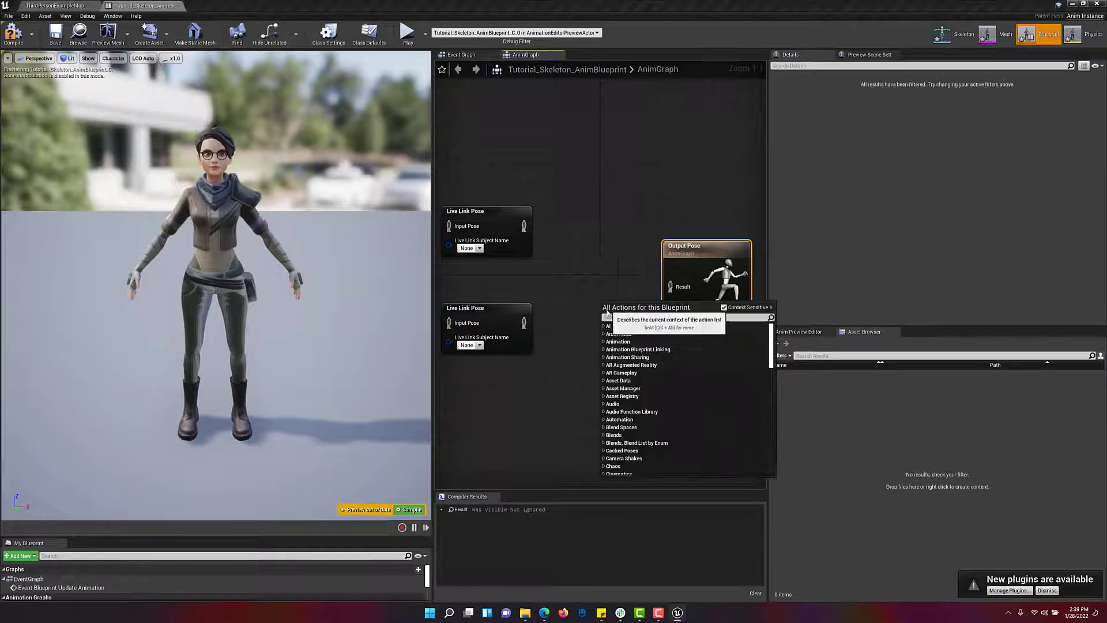
text(add)
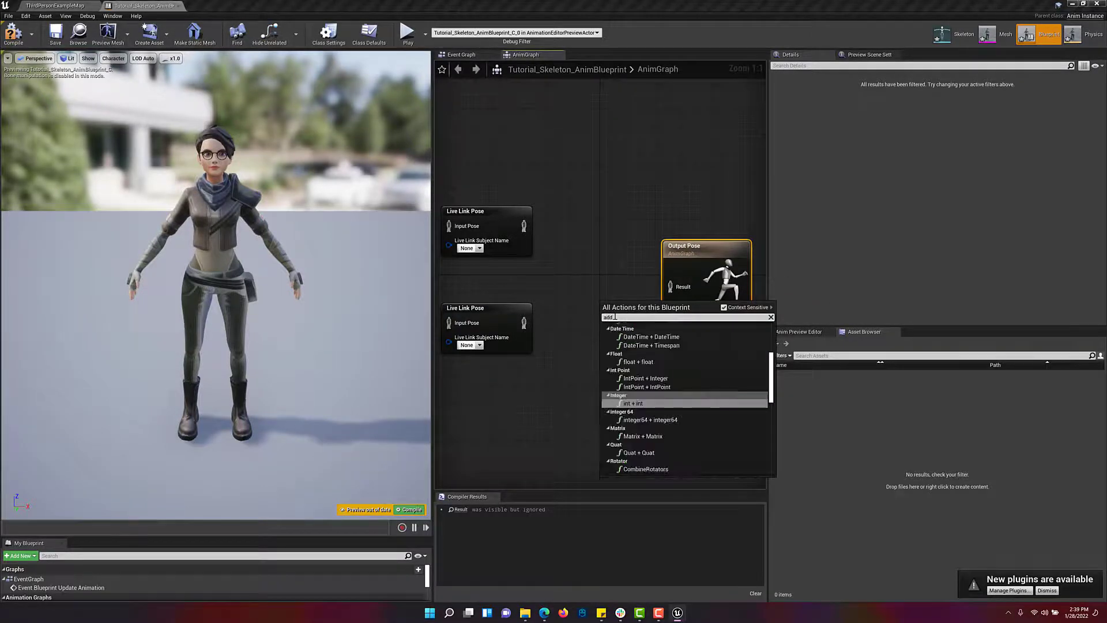
text(iti)
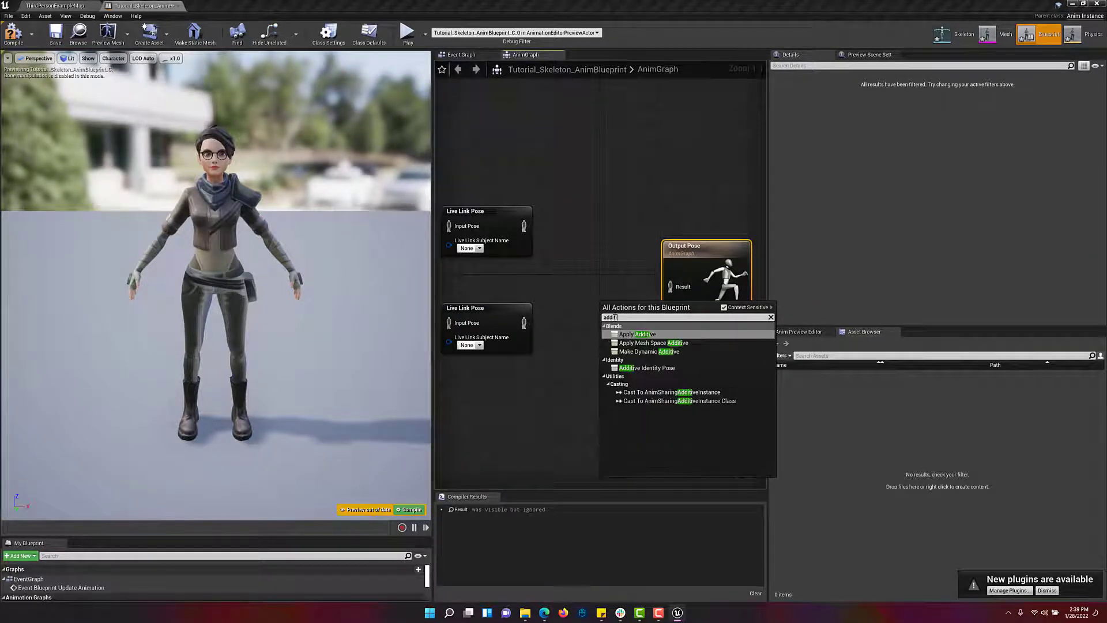
click(629, 334)
drag(629, 311, 582, 247)
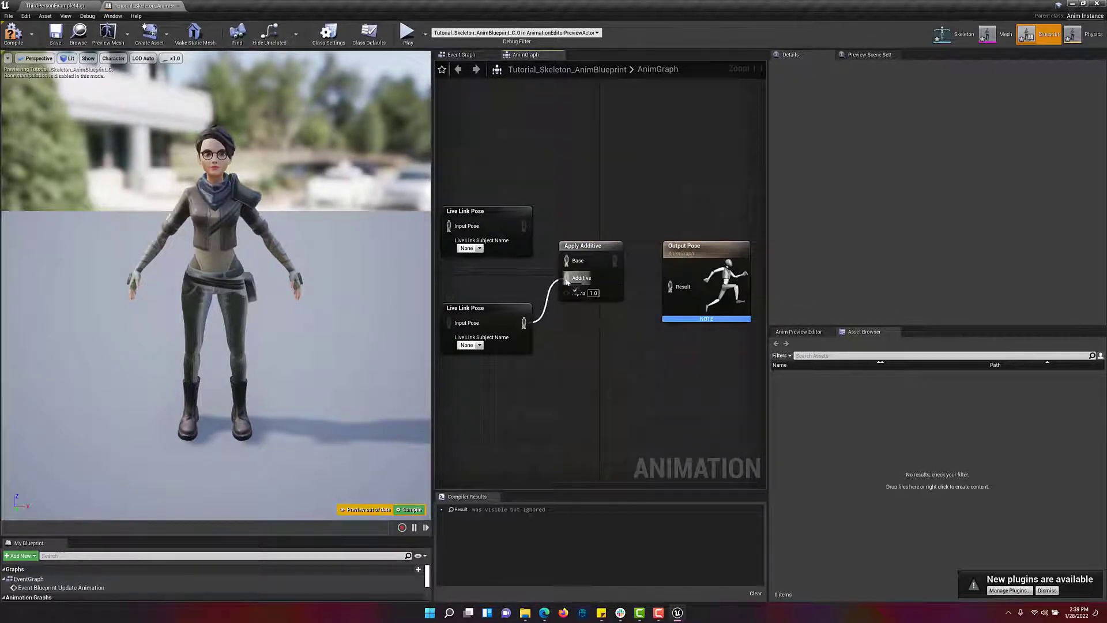
Step: Add a Transform (Modify) Bone node and feed the Live Link pose into it
right_click(612, 210)
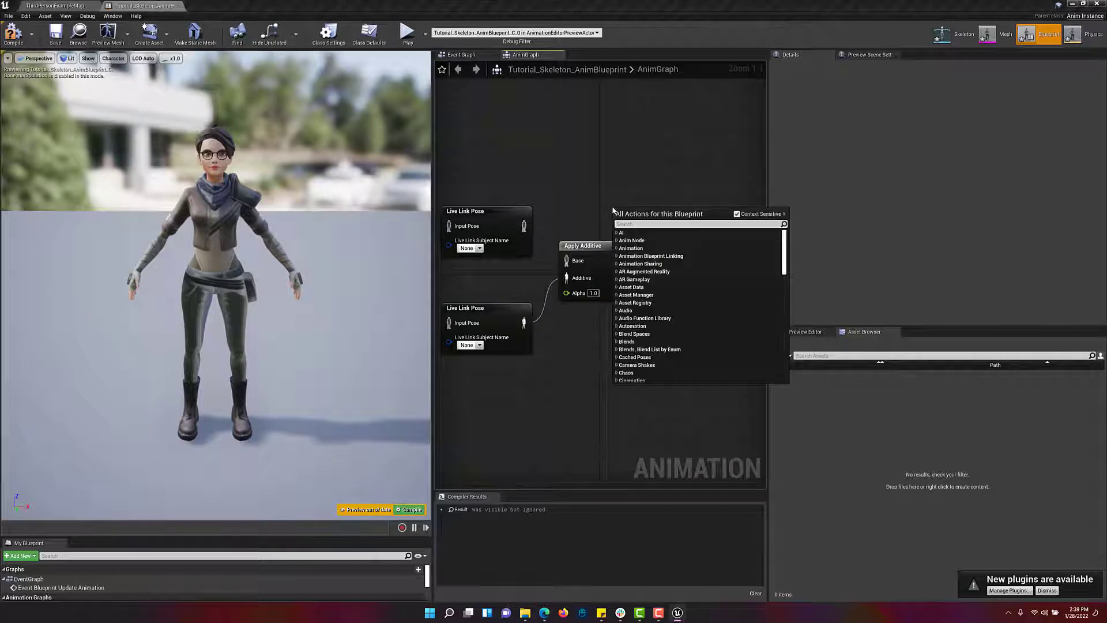
text(pose)
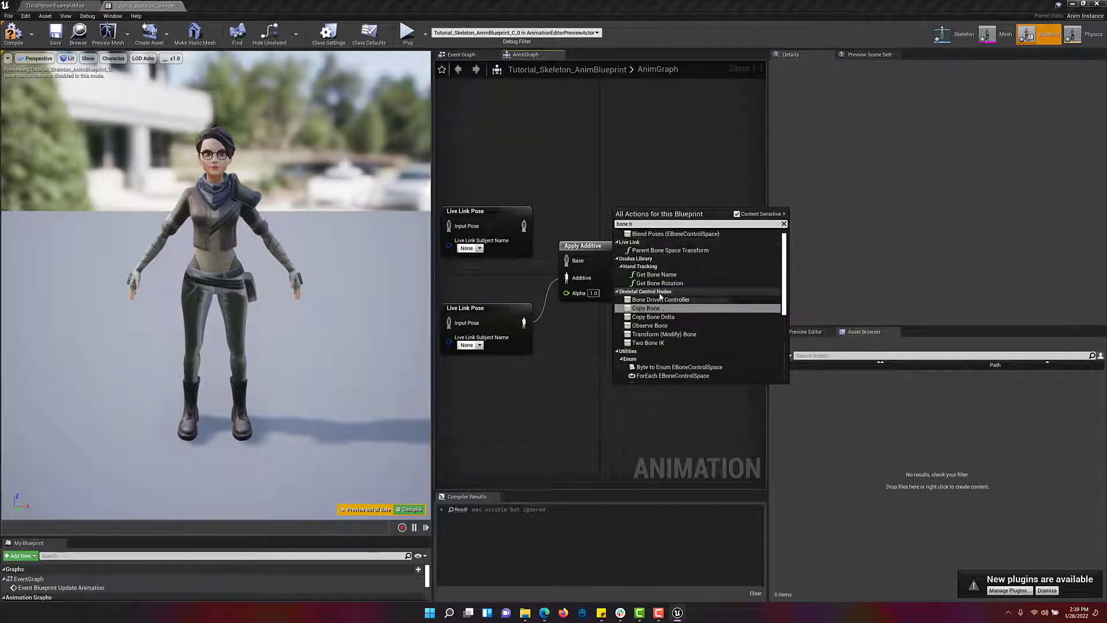
key(Escape)
drag(666, 210, 569, 167)
scroll(621, 305, down, 2)
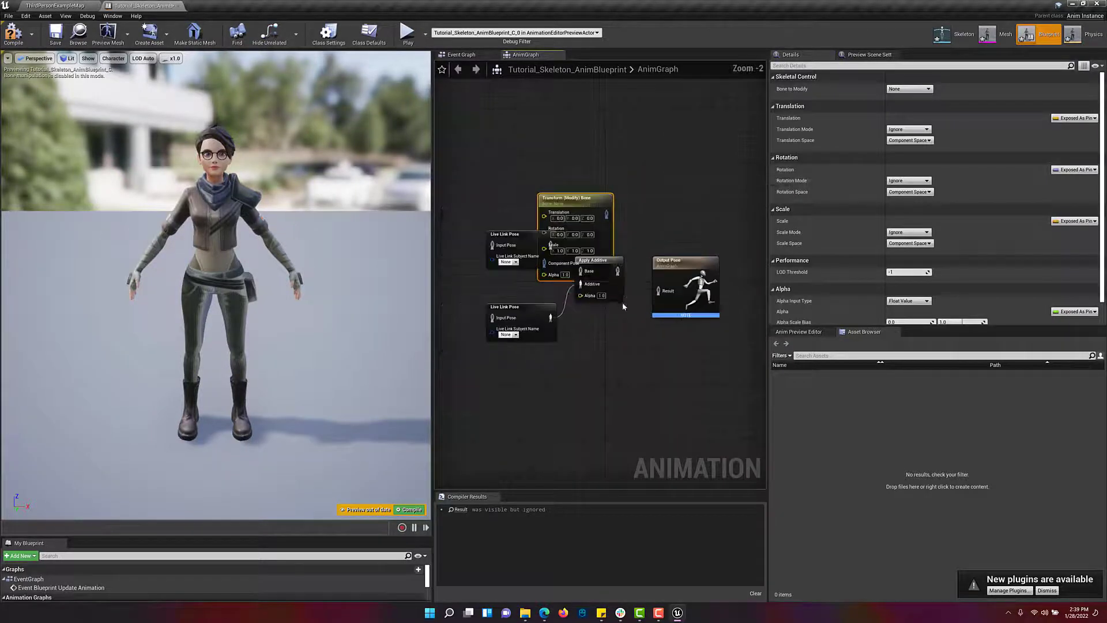
drag(695, 266, 740, 257)
drag(570, 202, 572, 254)
drag(577, 203, 492, 192)
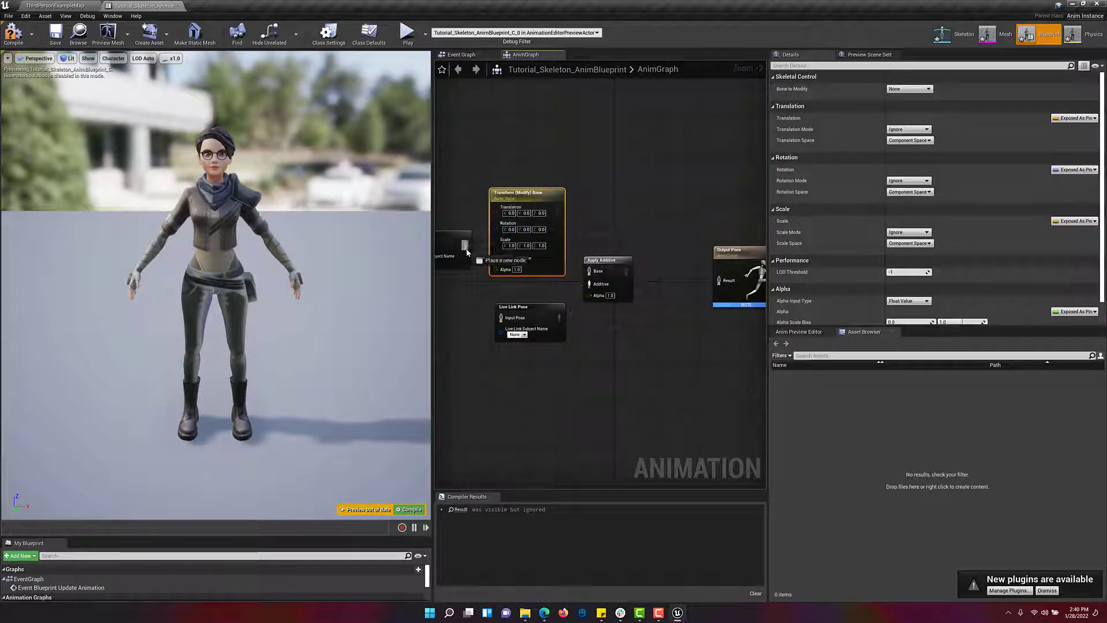
drag(500, 260, 550, 279)
Step: Rearrange the Local To Component, Component To Local and Transform (Modify) Bone nodes
scroll(479, 290, down, 2)
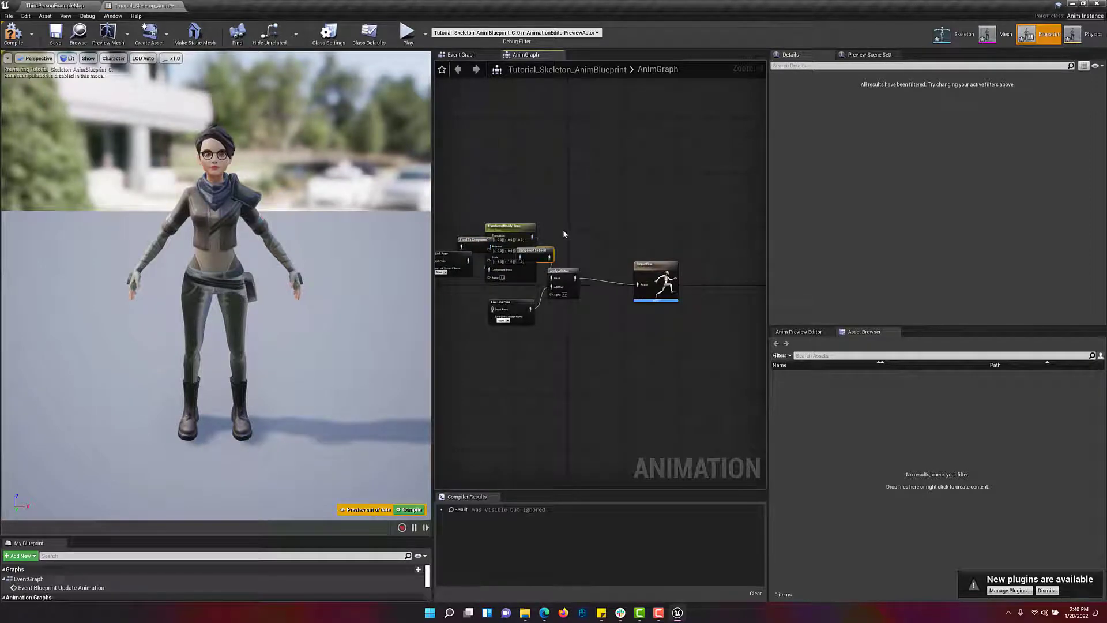
scroll(568, 233, up, 2)
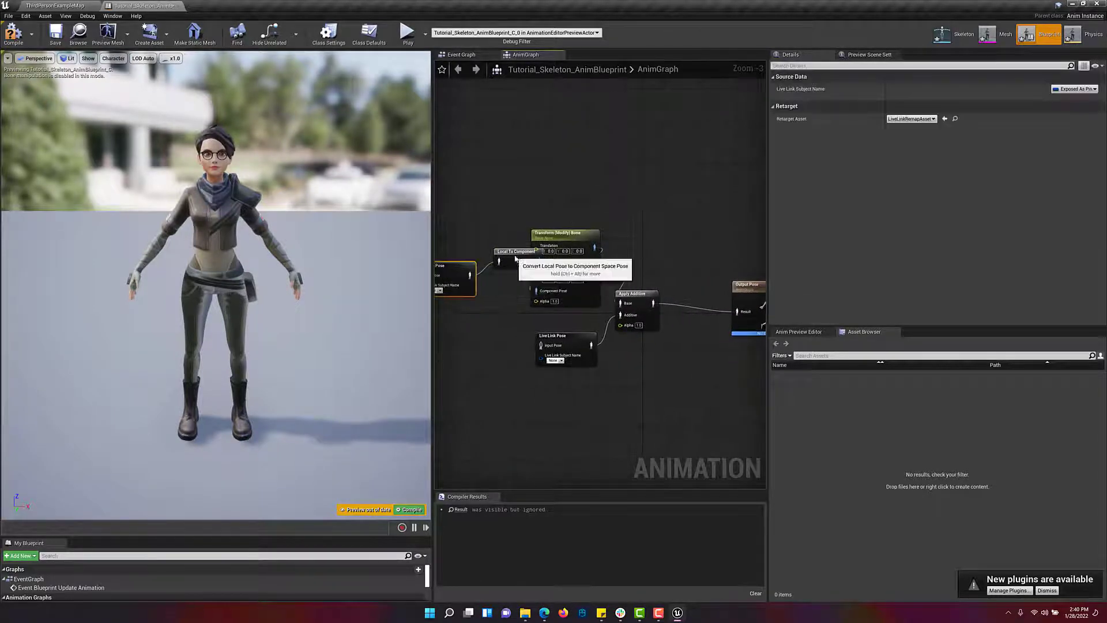
drag(513, 250, 506, 196)
drag(565, 232, 532, 227)
click(588, 300)
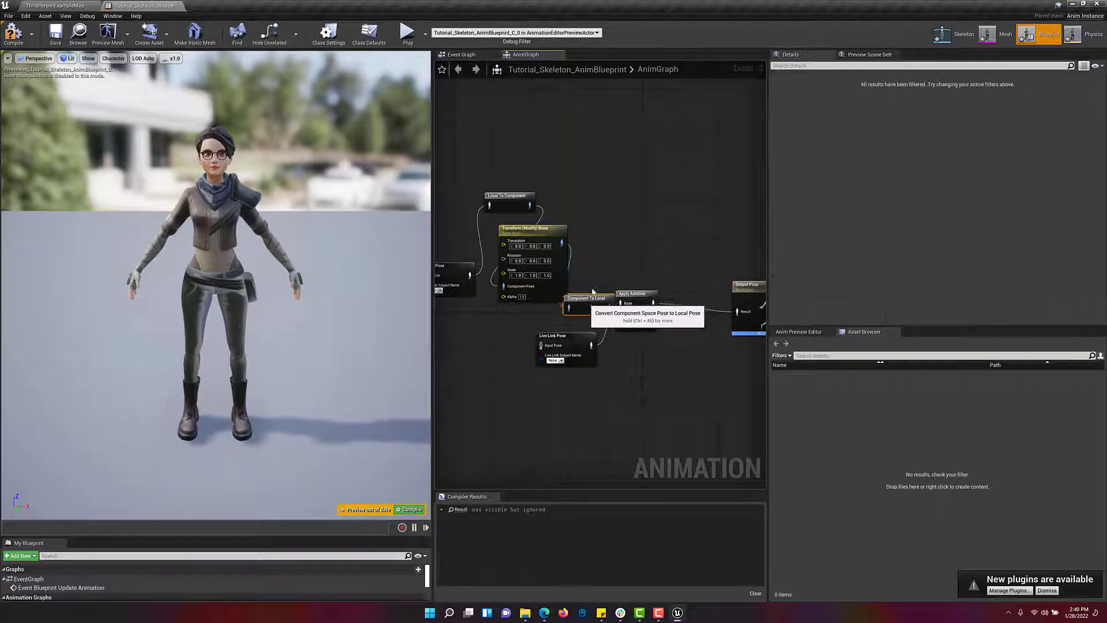
drag(588, 298, 597, 191)
drag(549, 278, 576, 282)
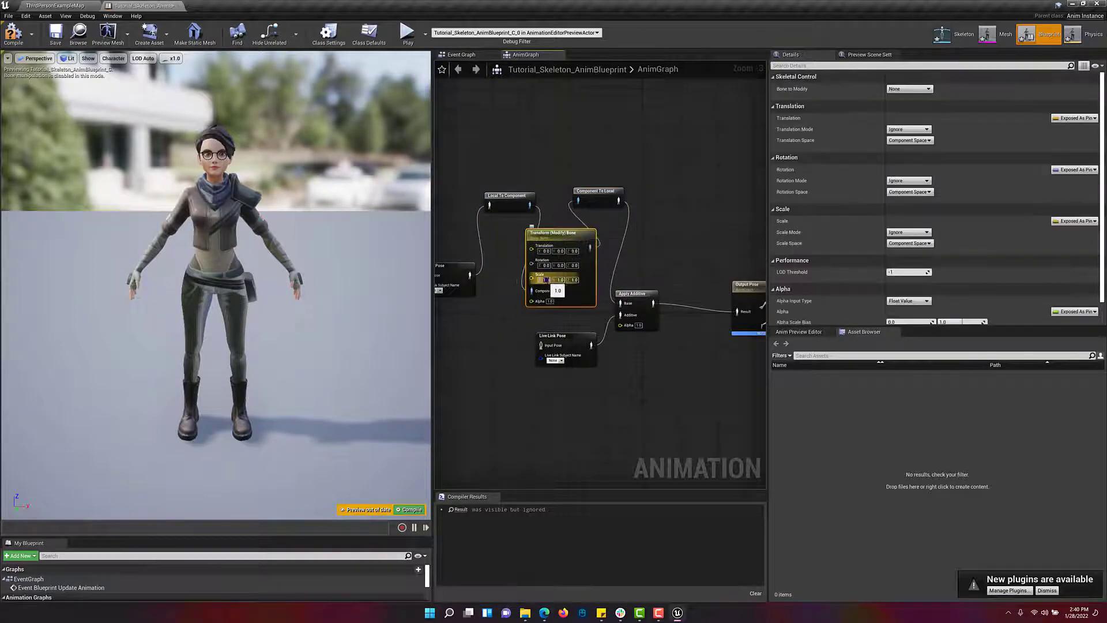
Step: Target the Hips bone, entering scale values 0., 100, 100 with Replace Existing scale mode
text(0.)
key(Tab)
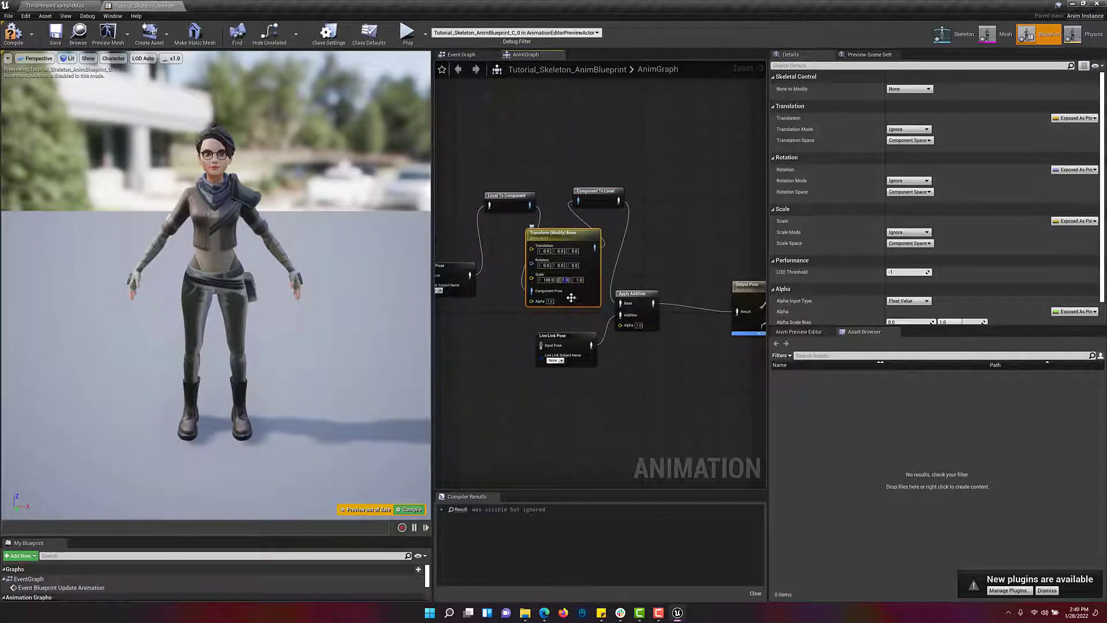
text(100)
key(Tab)
text(100)
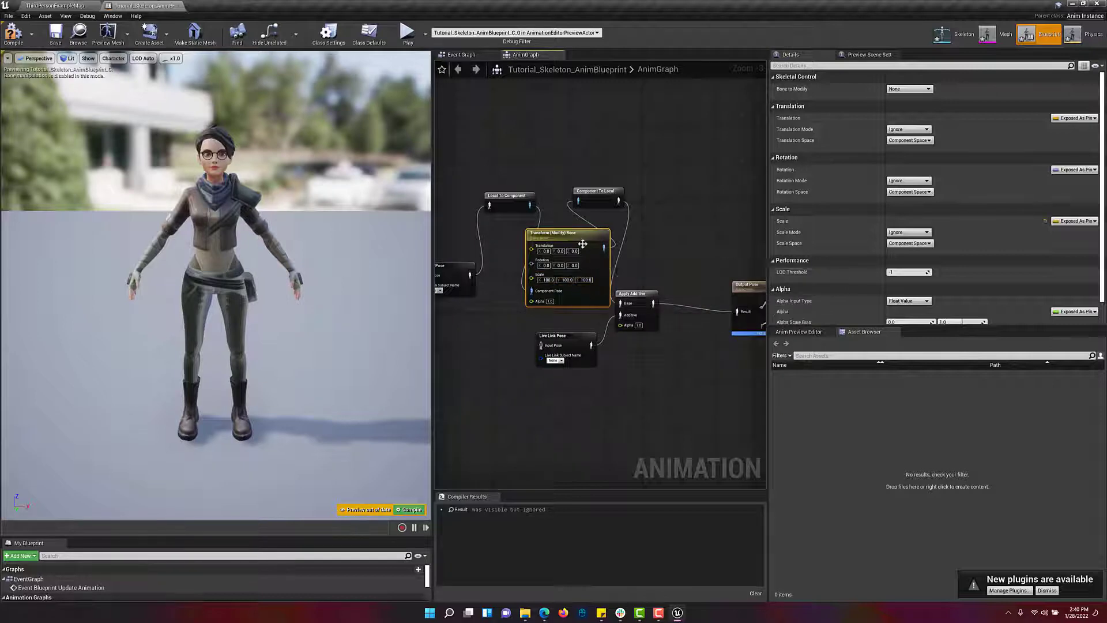
drag(576, 285, 562, 281)
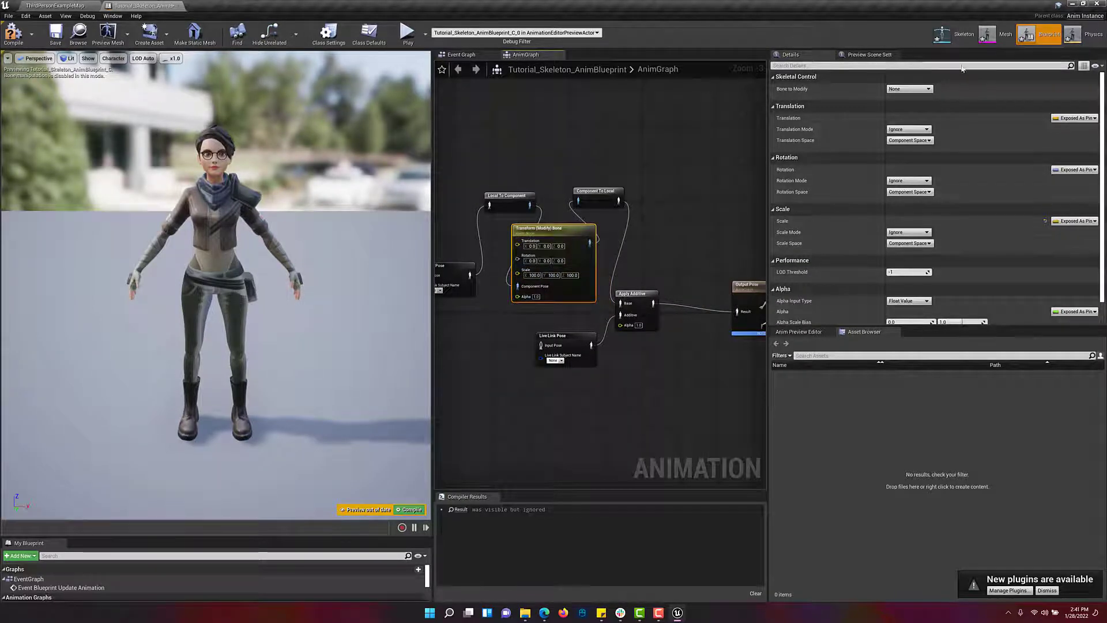
click(909, 89)
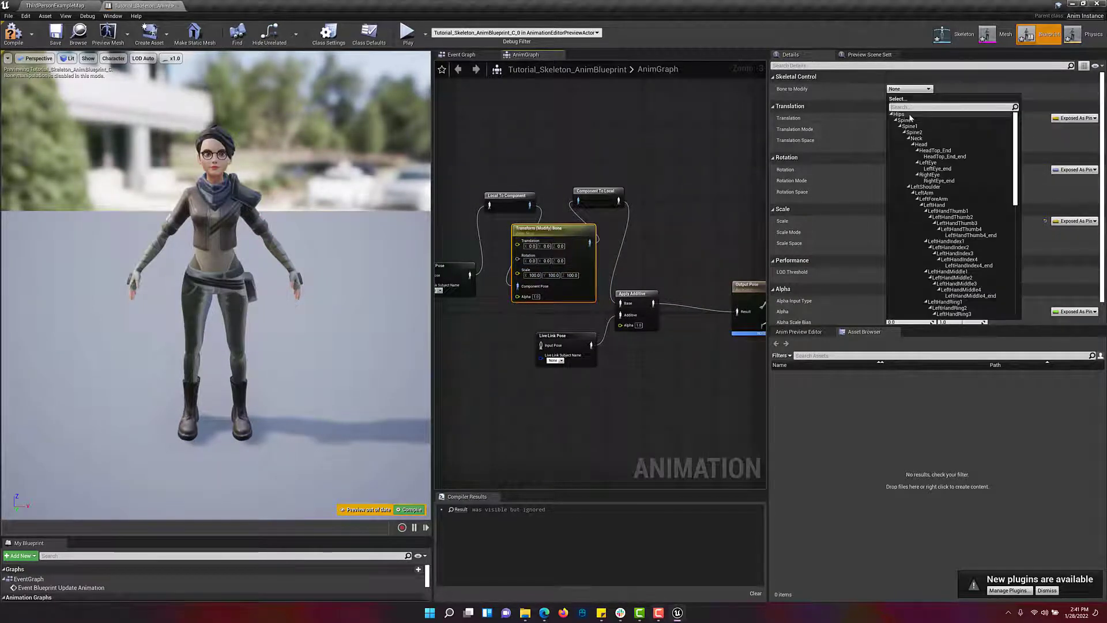
click(908, 114)
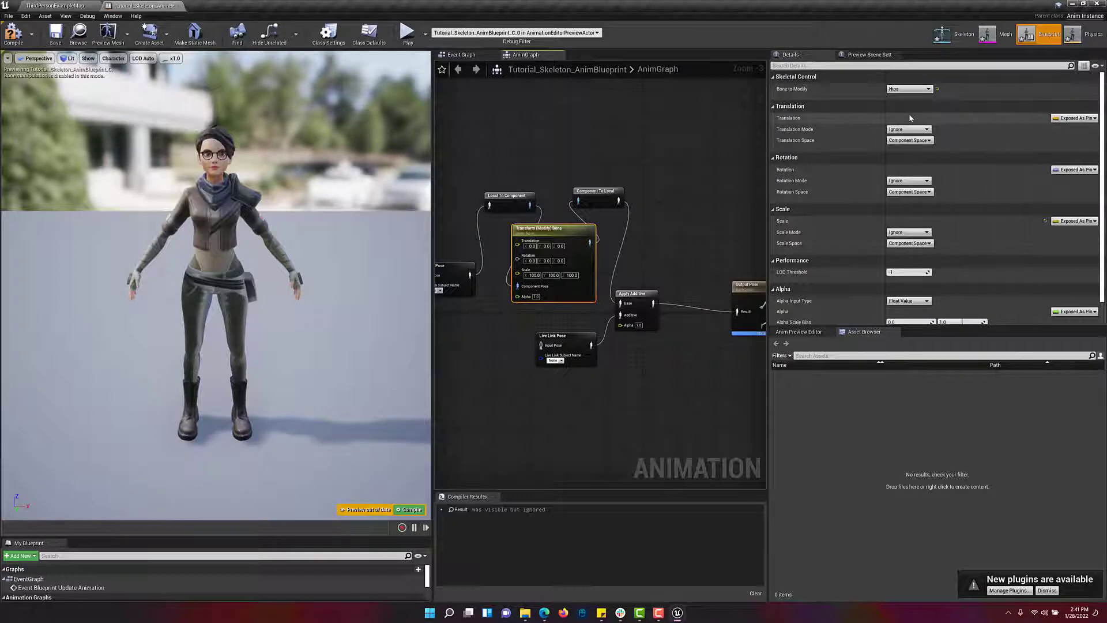
click(912, 233)
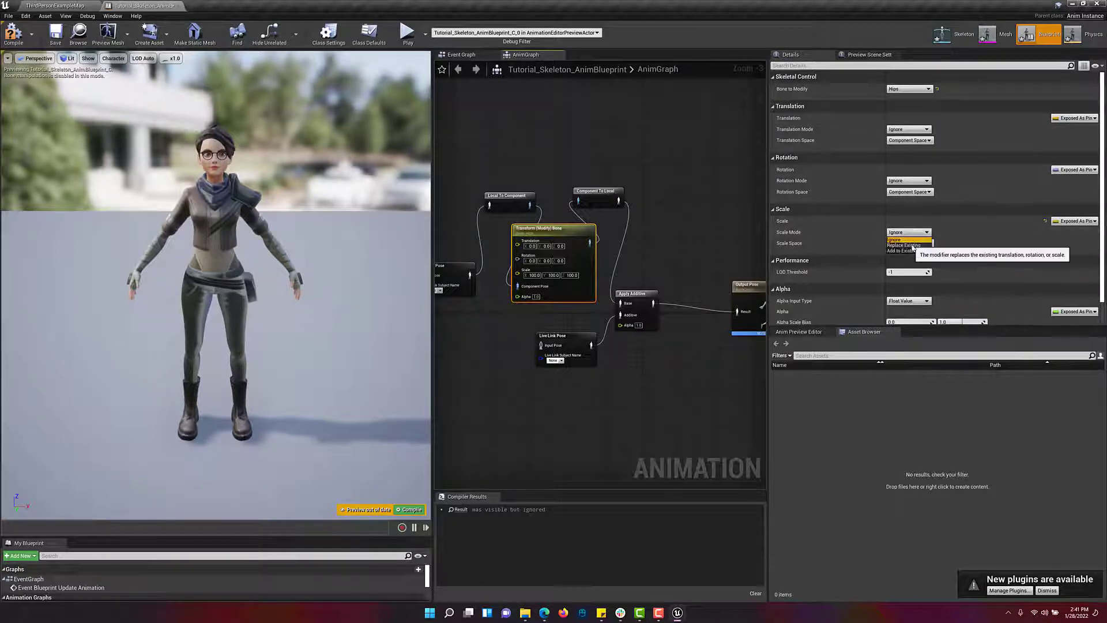
click(912, 248)
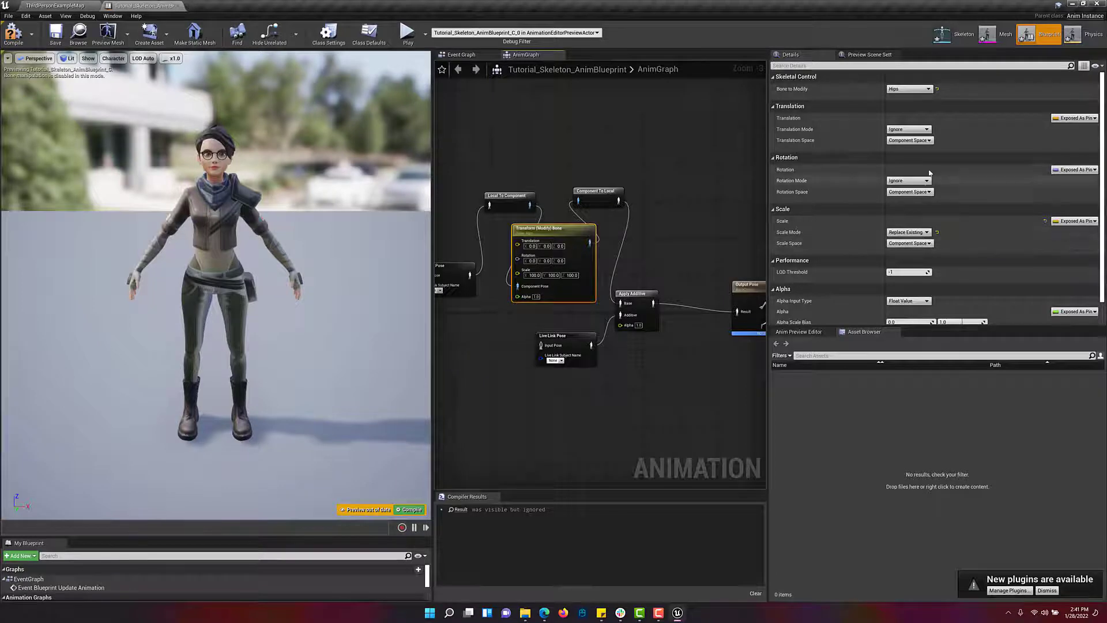
Step: Set translation to Add to Existing in Bone Space and compile
click(920, 130)
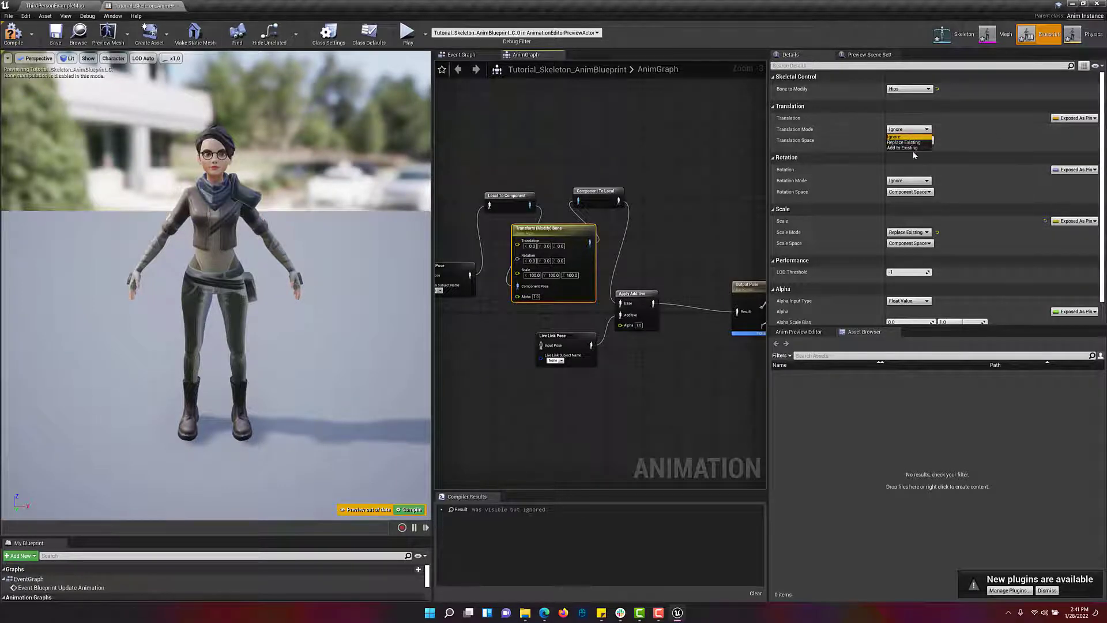
click(916, 149)
click(916, 142)
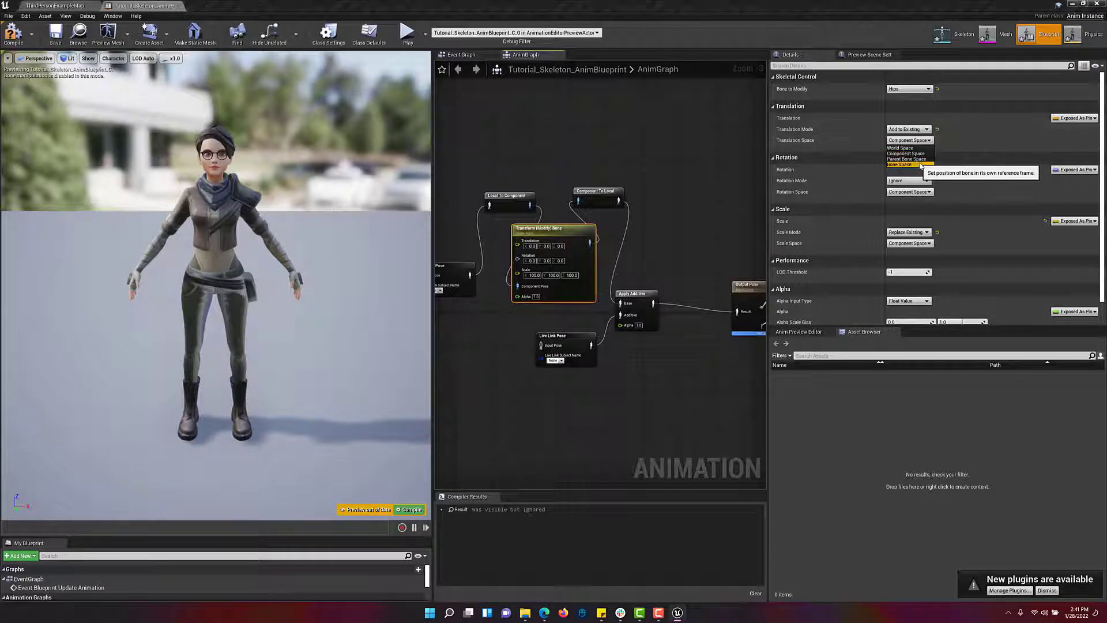
click(919, 164)
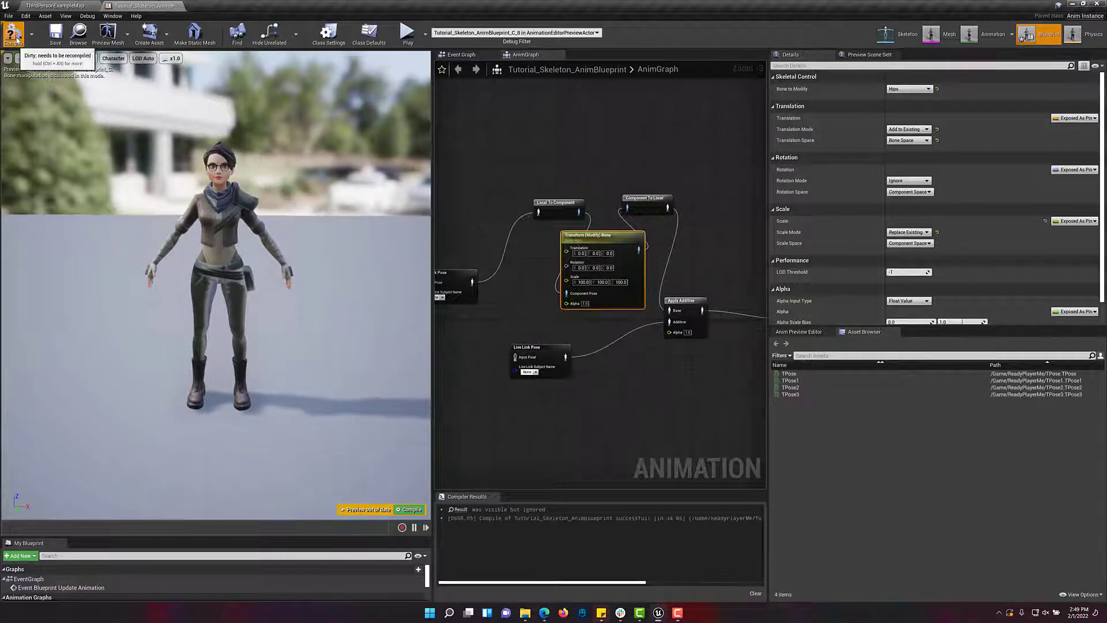
click(14, 35)
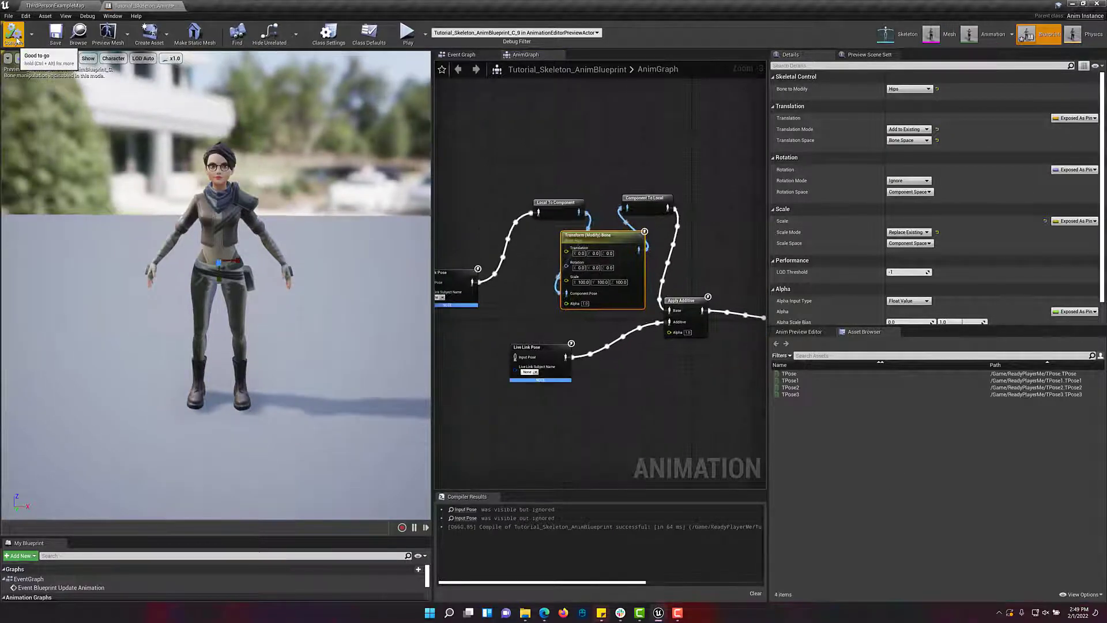
Step: Give the Live Link Pose node the Studio_LiveLink_RemapAsset retarget asset and recompile
click(458, 284)
click(914, 118)
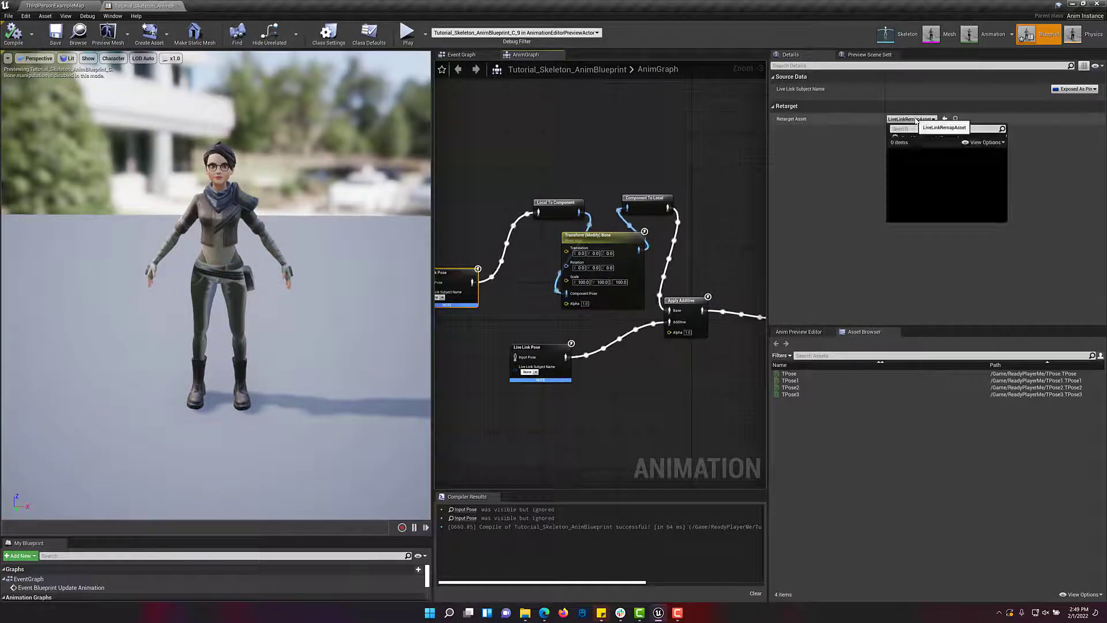
click(942, 198)
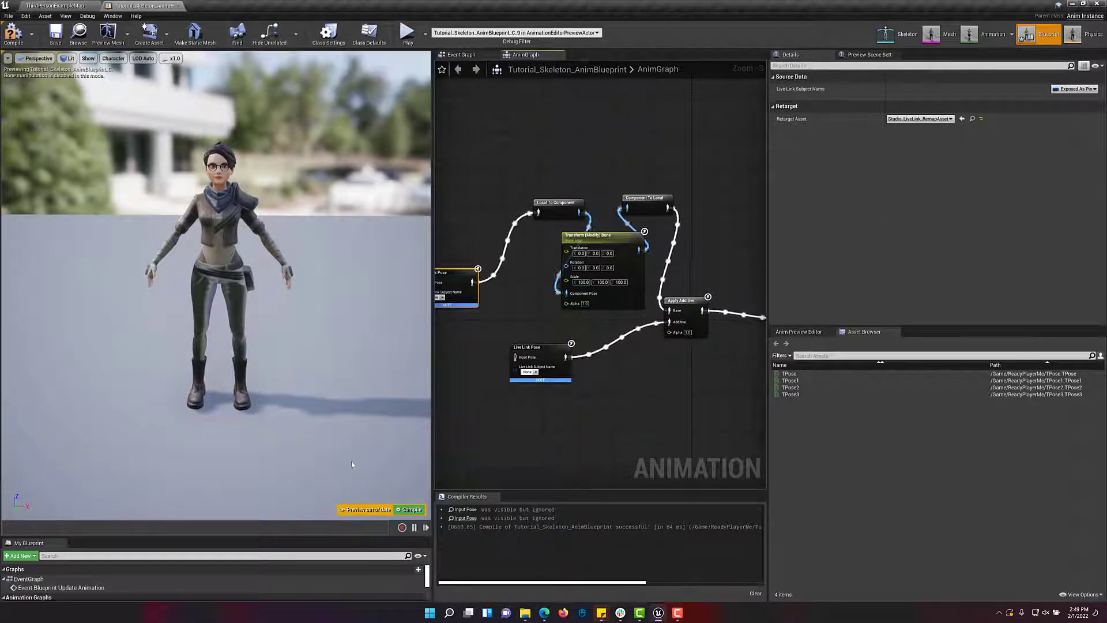
click(416, 512)
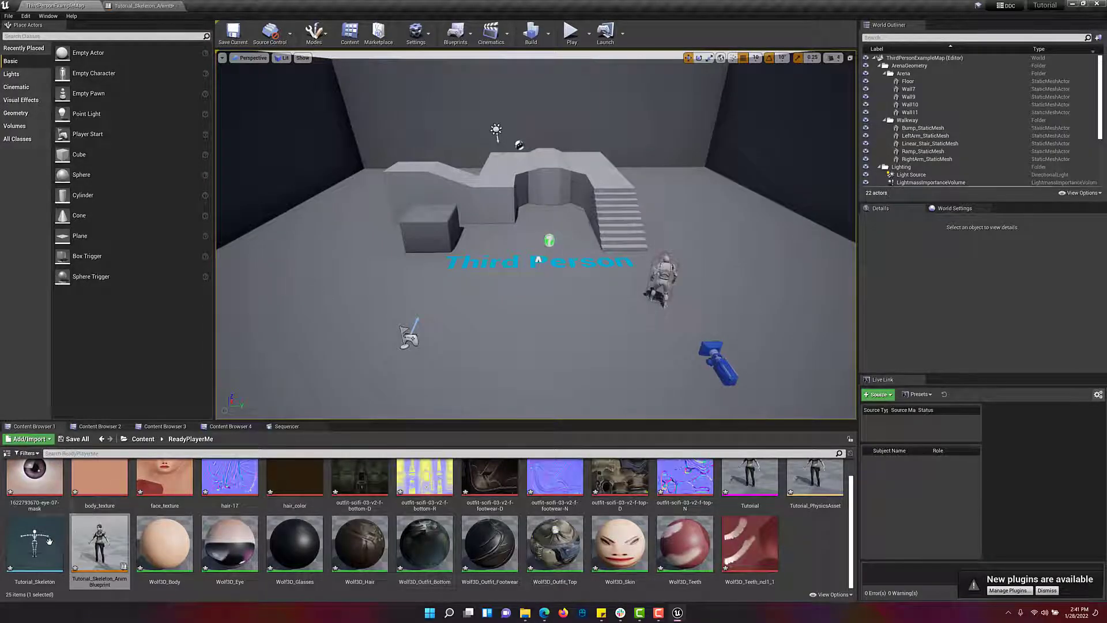
Step: Open Tutorial_Skeleton and show the per-bone retargeting options
double_click(49, 545)
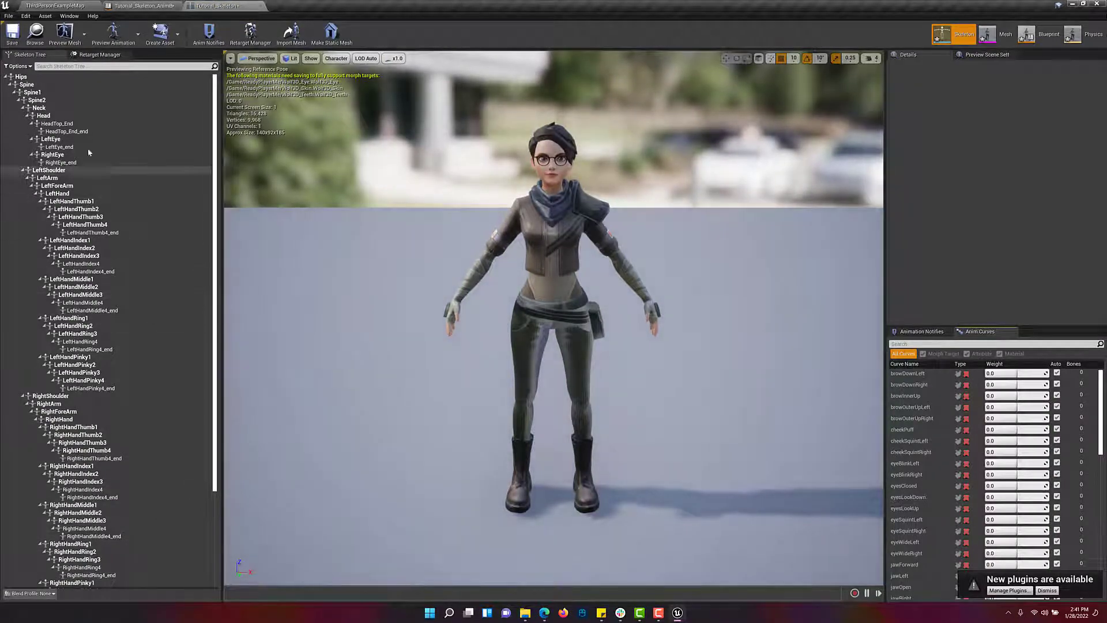
click(28, 67)
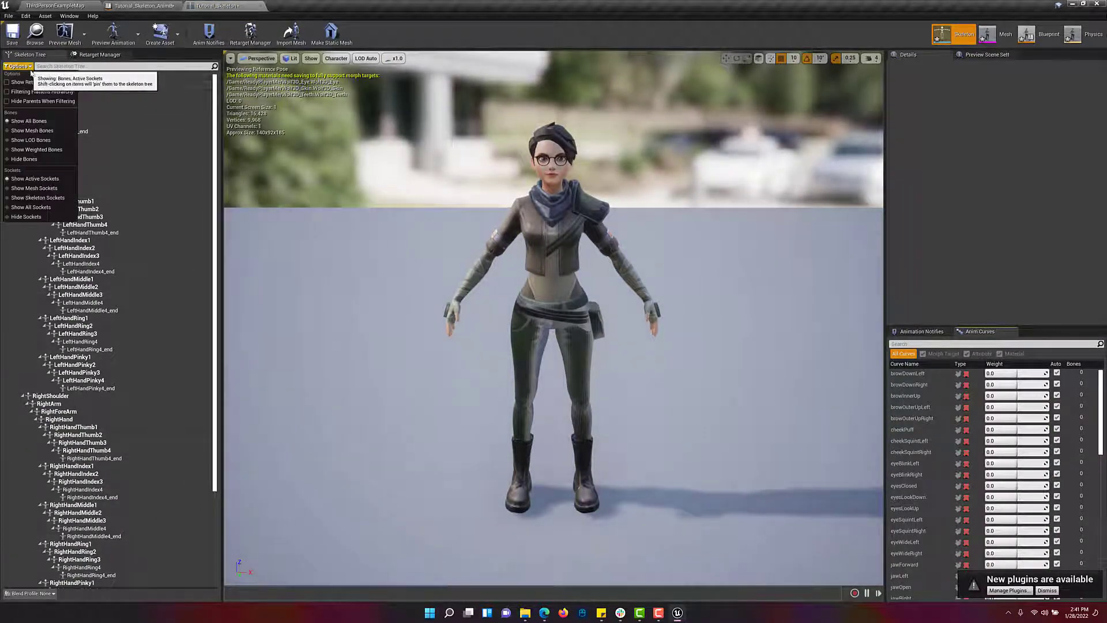
click(47, 82)
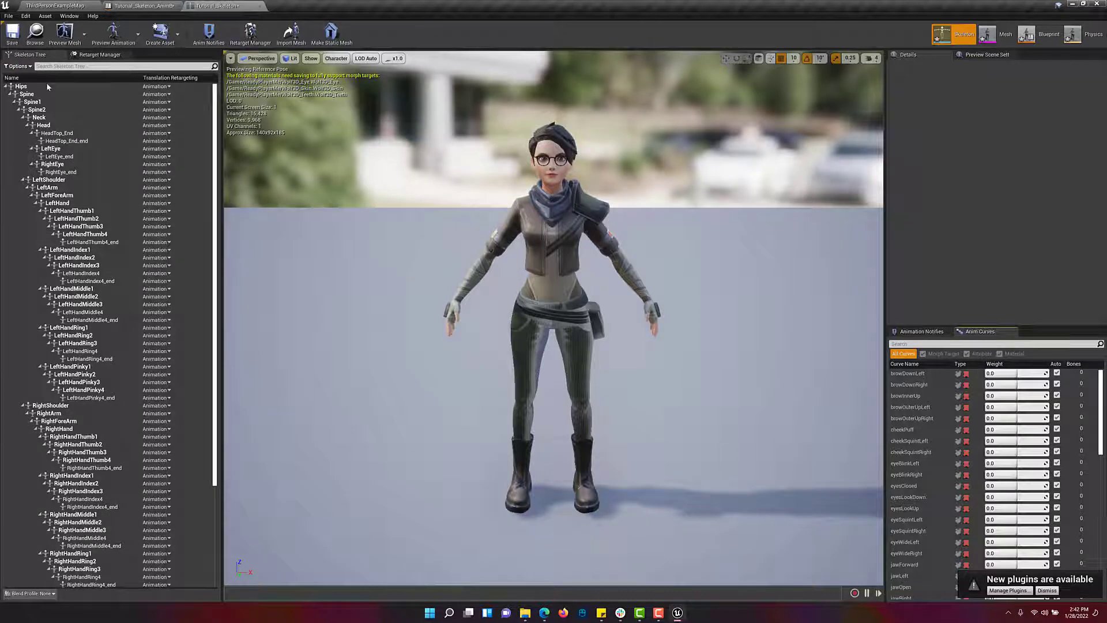
Step: Recursively set translation retargeting to Skeleton for bones Spine through RightToe_End_end
click(43, 95)
scroll(112, 567, down, 5)
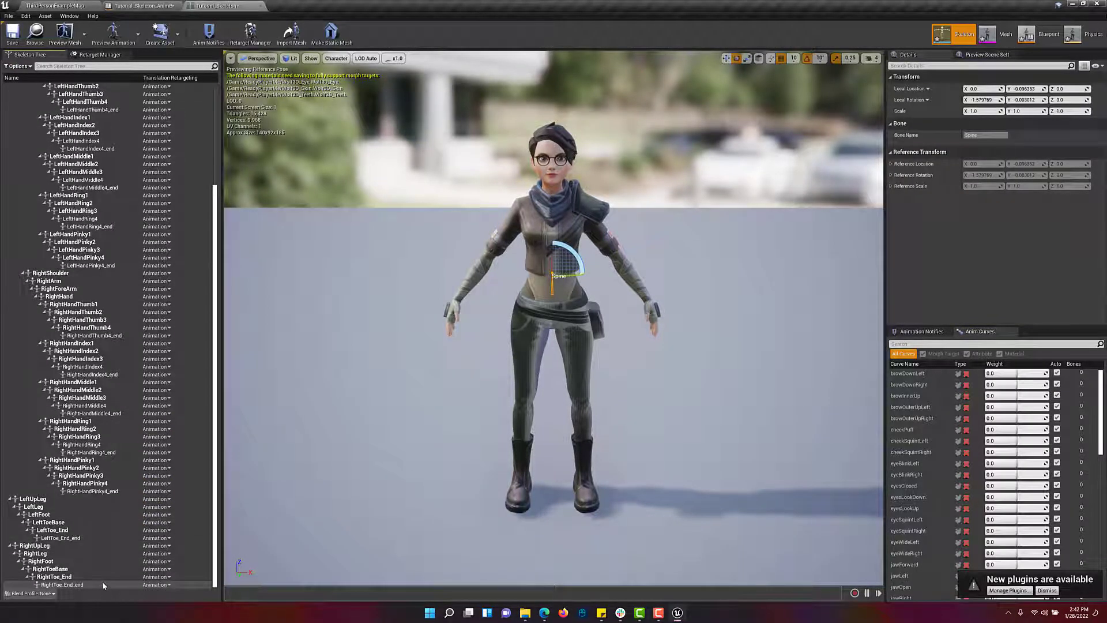
shift+click(103, 583)
right_click(129, 387)
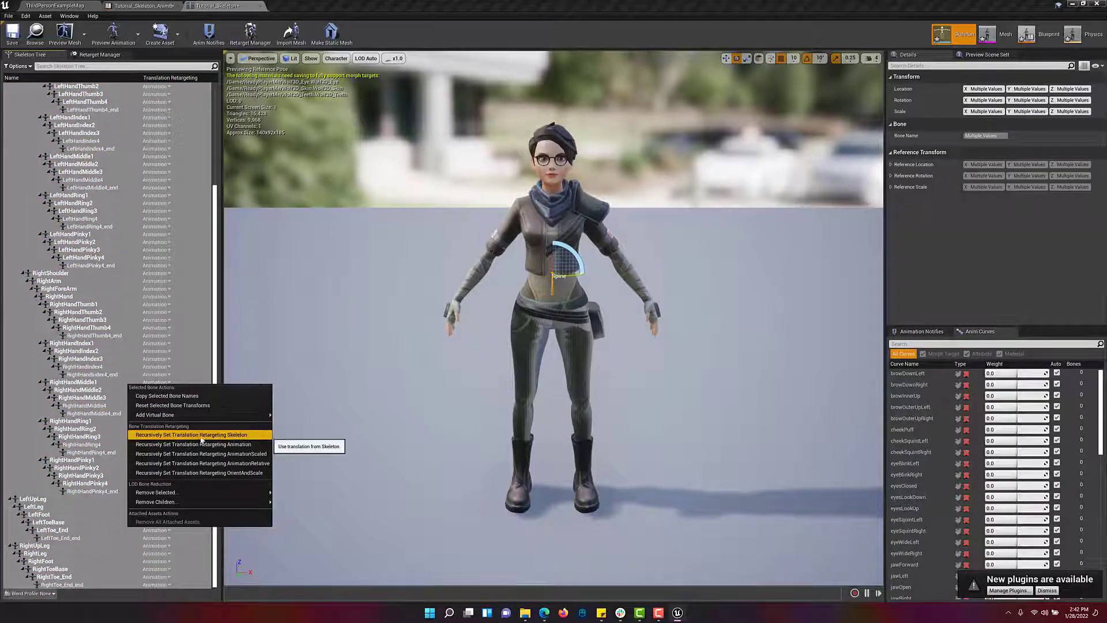
click(229, 435)
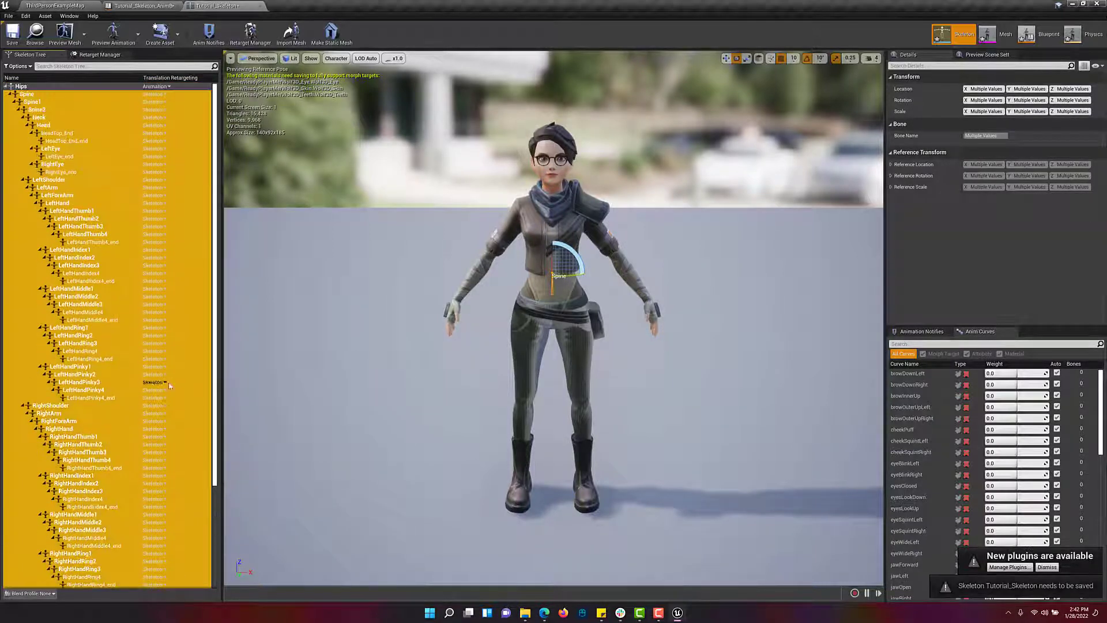
Step: Inspect the LeftArm, LeftShoulder, LeftHand and left finger bones in the Skeleton Tree
click(48, 187)
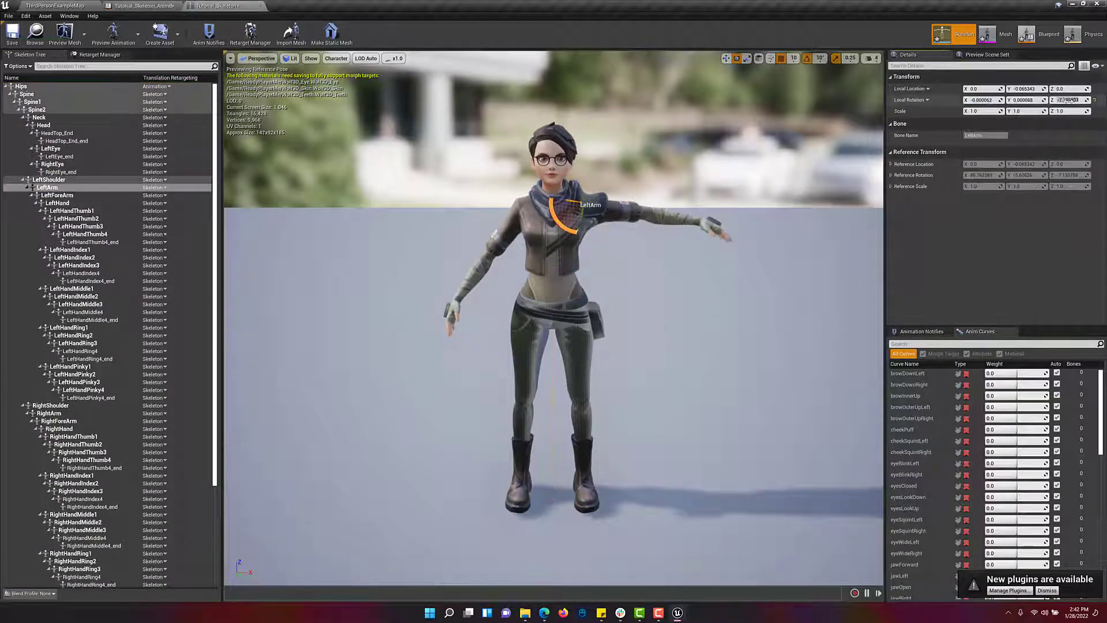
click(57, 203)
click(69, 180)
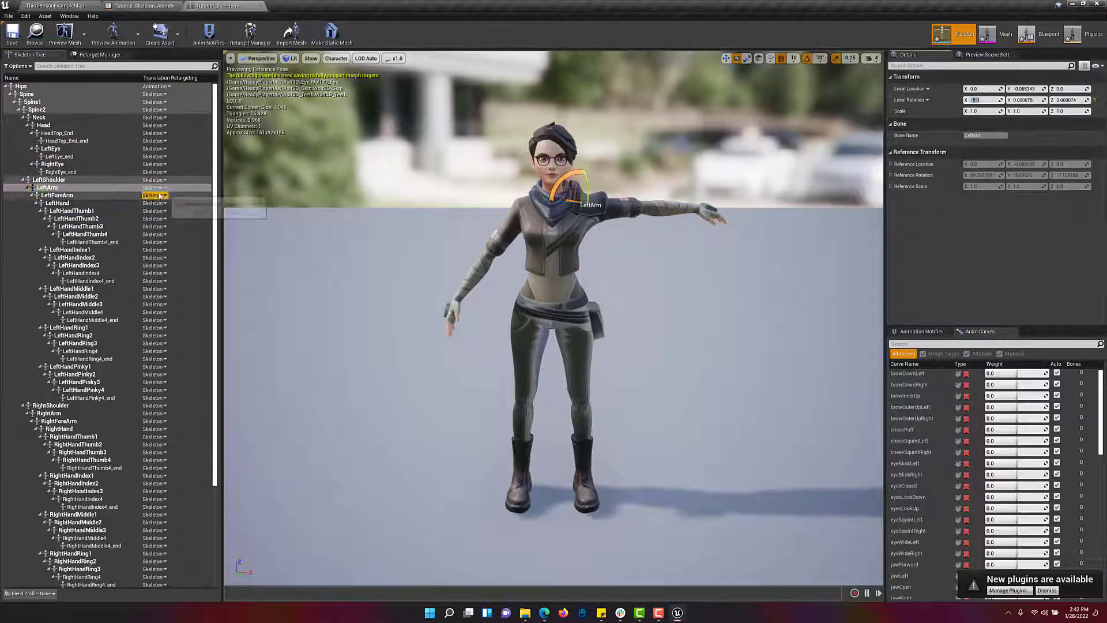
click(104, 205)
click(716, 211)
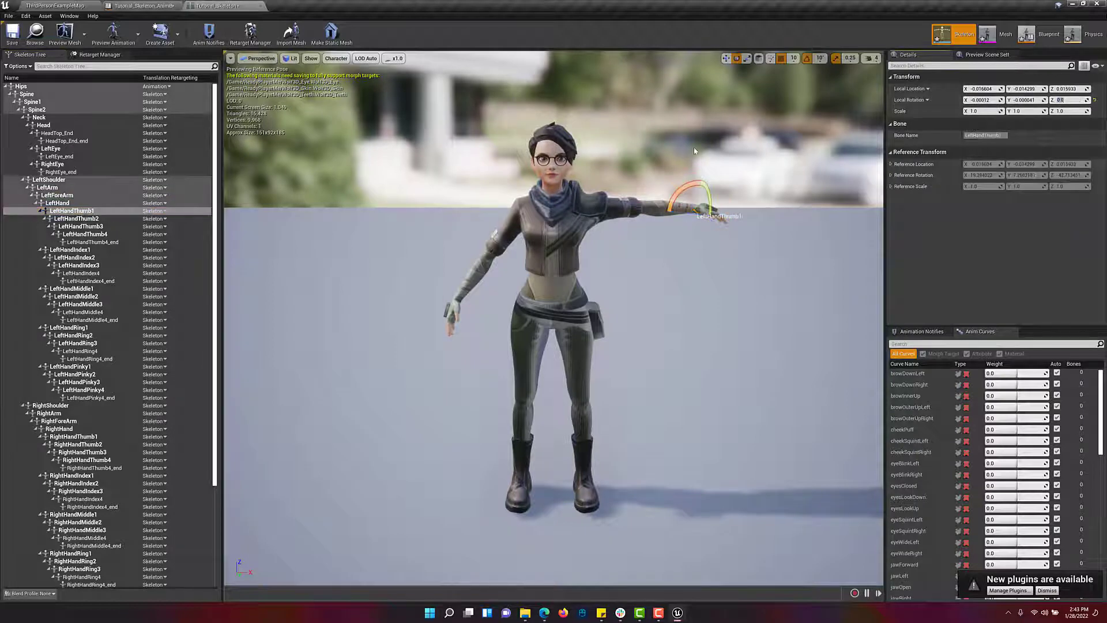
click(69, 250)
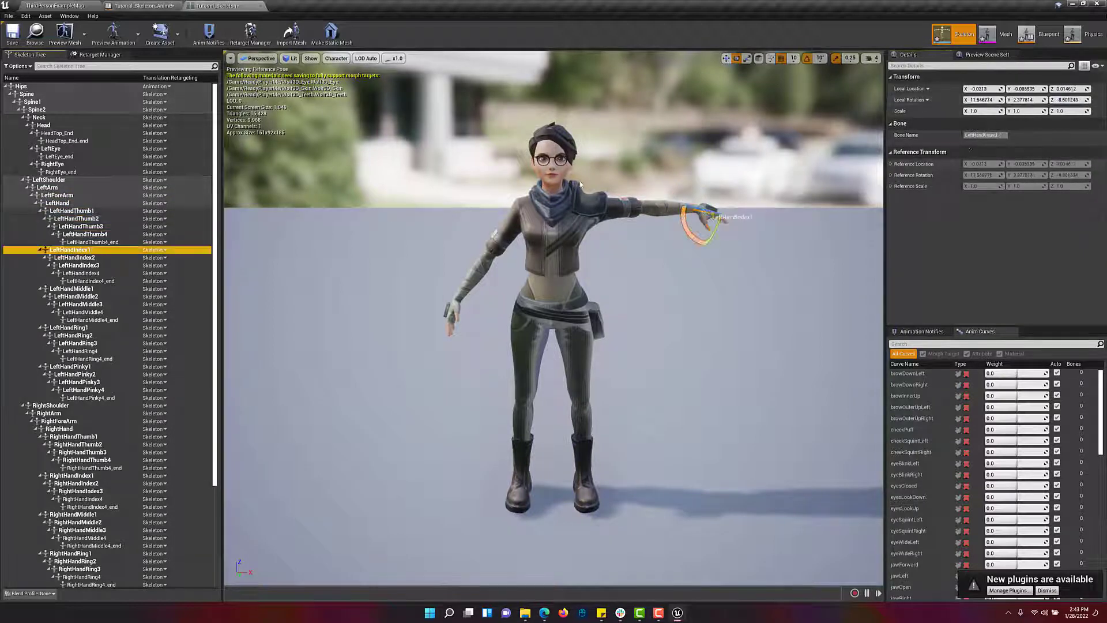
click(74, 257)
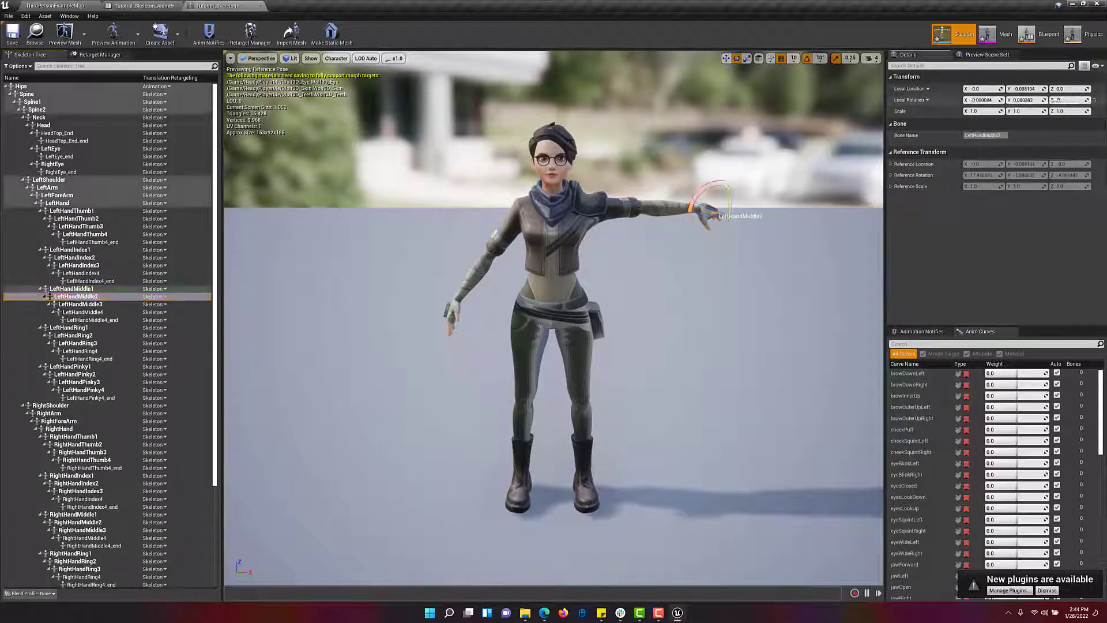
click(80, 304)
click(76, 335)
click(73, 374)
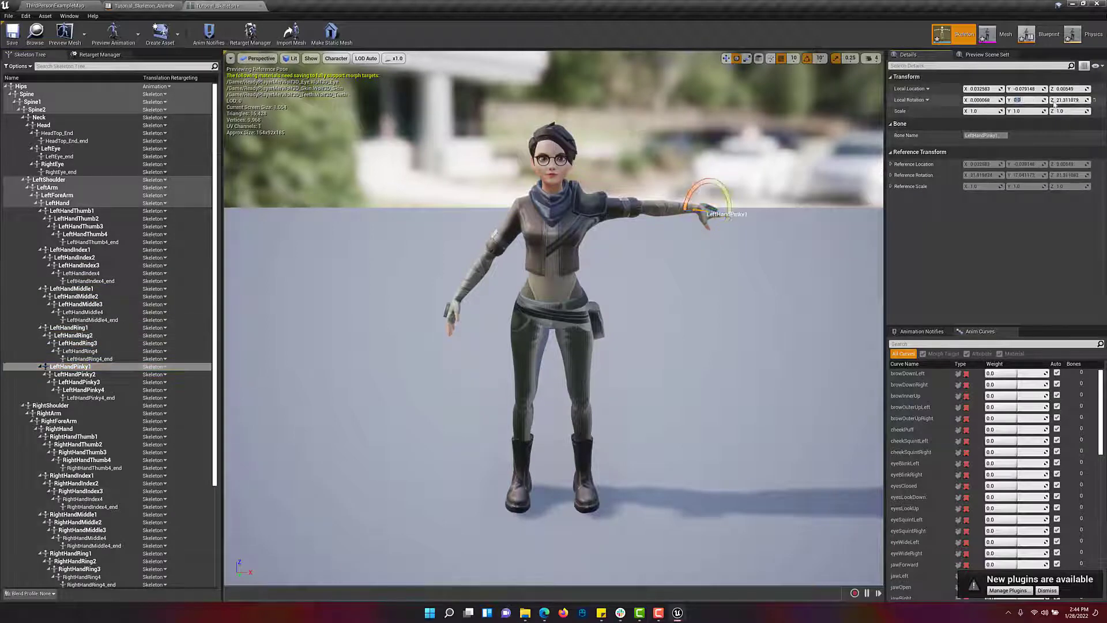
click(79, 382)
click(83, 390)
Step: Step through the RightArm, right finger and leg bones, then both shoulders
click(49, 412)
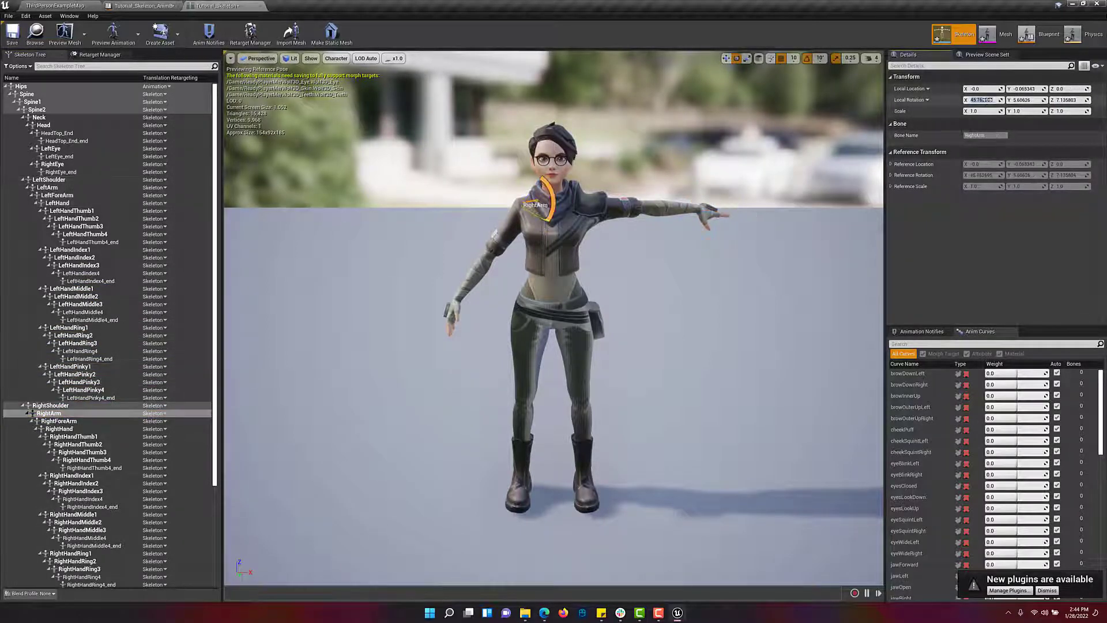
key(Down)
key(Down)
key(Down)
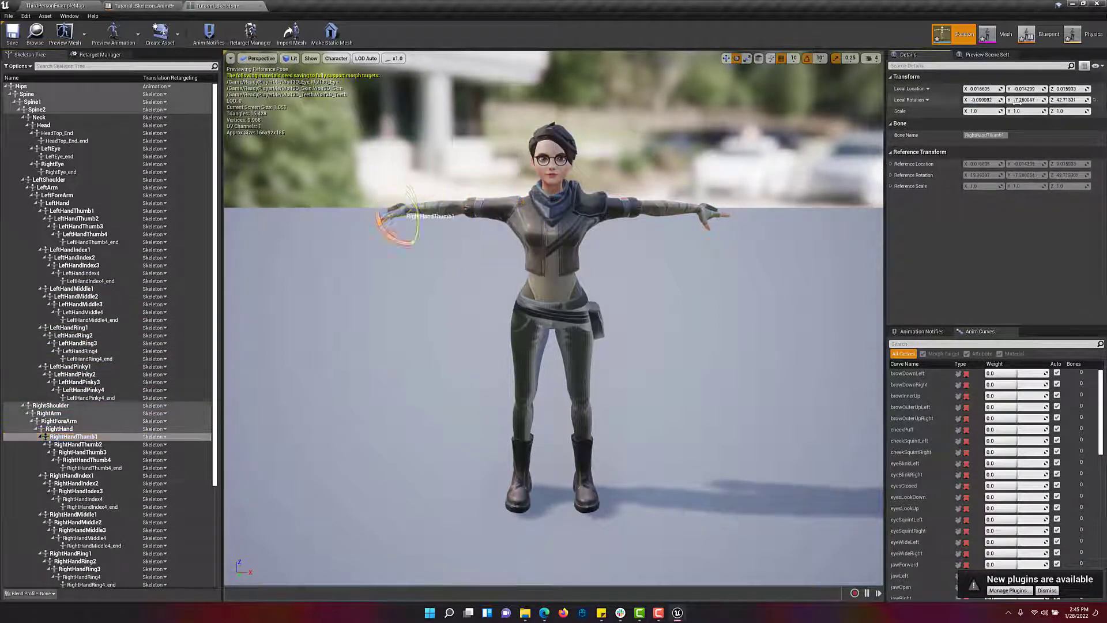
key(Down)
key(Down)
key(Down)
key(Down)
key(Down)
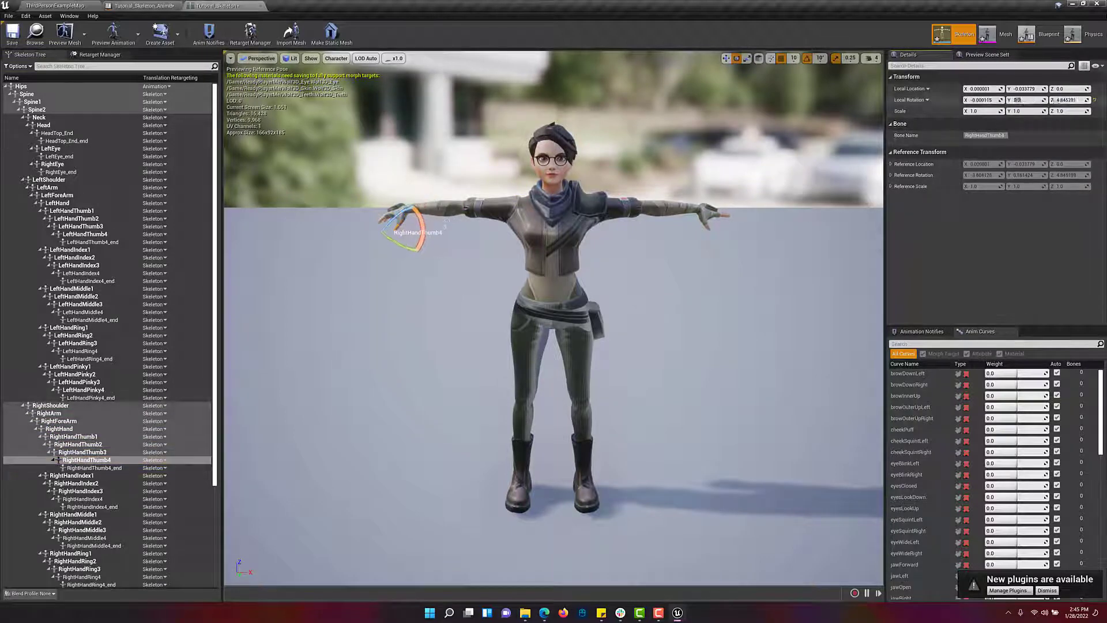
key(Down)
key(Down)
key(Down)
key(Down)
key(Down)
key(Down)
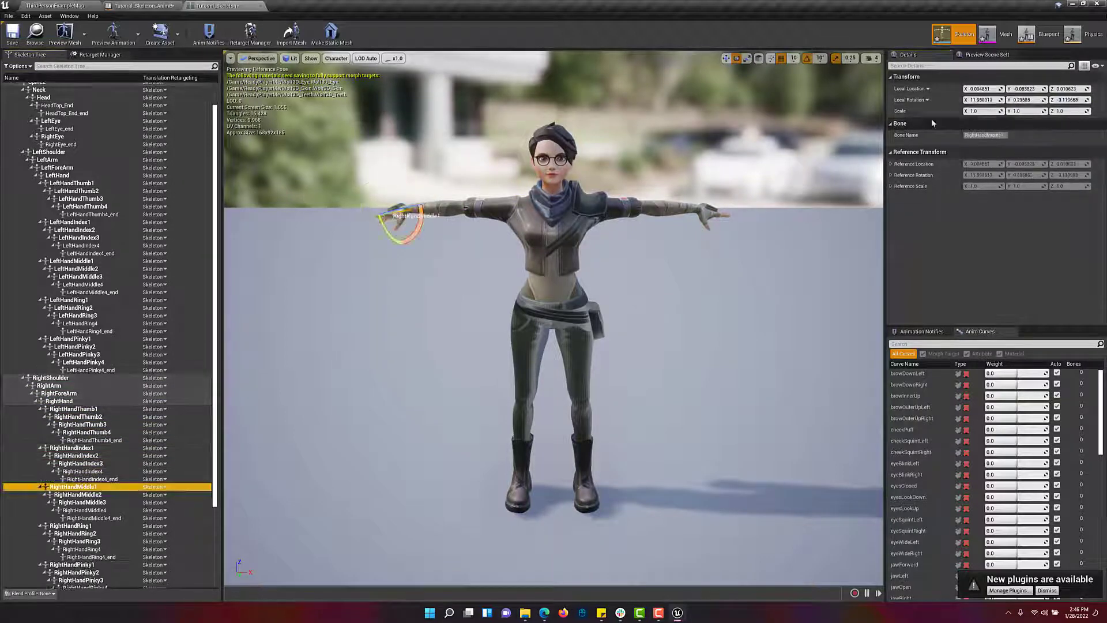
key(Down)
key(Down)
key(Down)
key(Down)
key(Down)
key(Down)
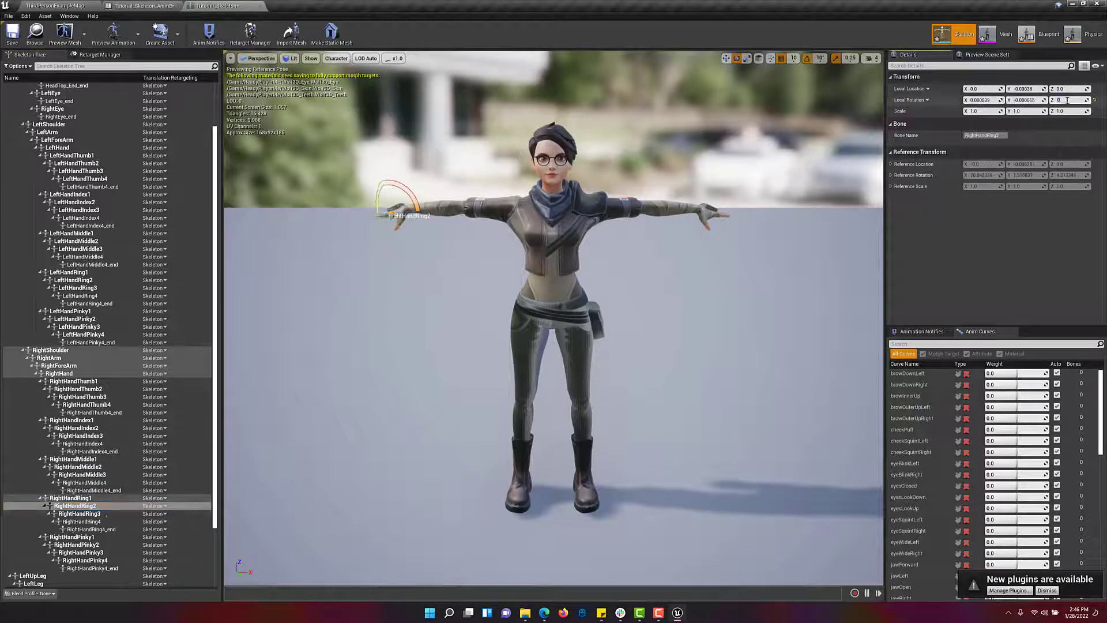
key(Down)
key(Down)
key(Down)
key(Down)
key(Down)
key(Down)
key(Down)
key(Down)
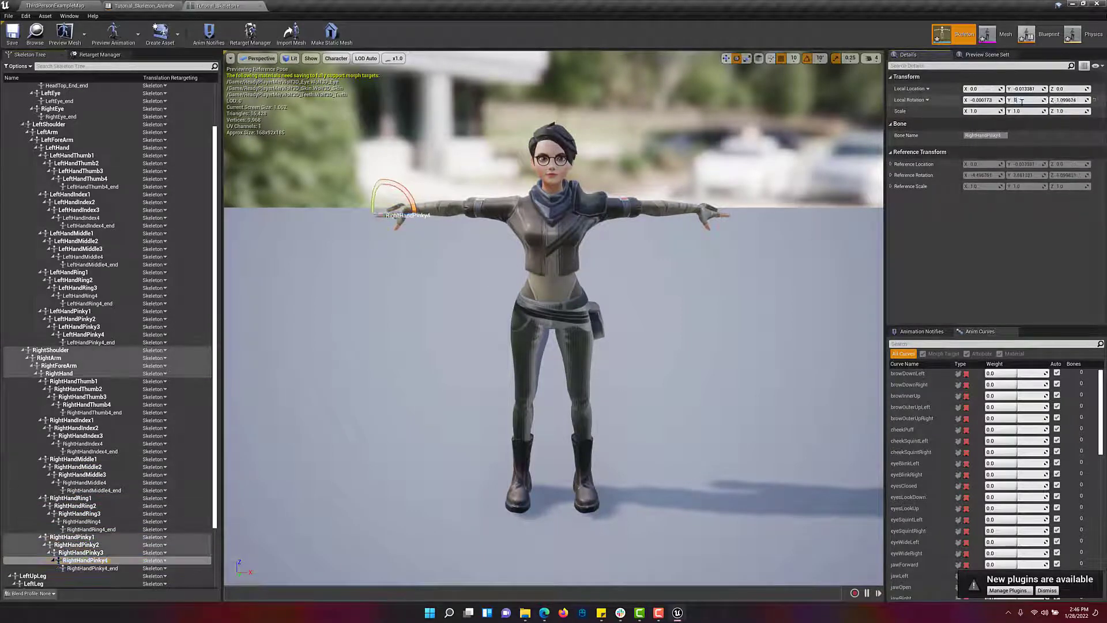
key(Down)
key(Down)
key(Down)
key(Down)
key(Down)
key(Down)
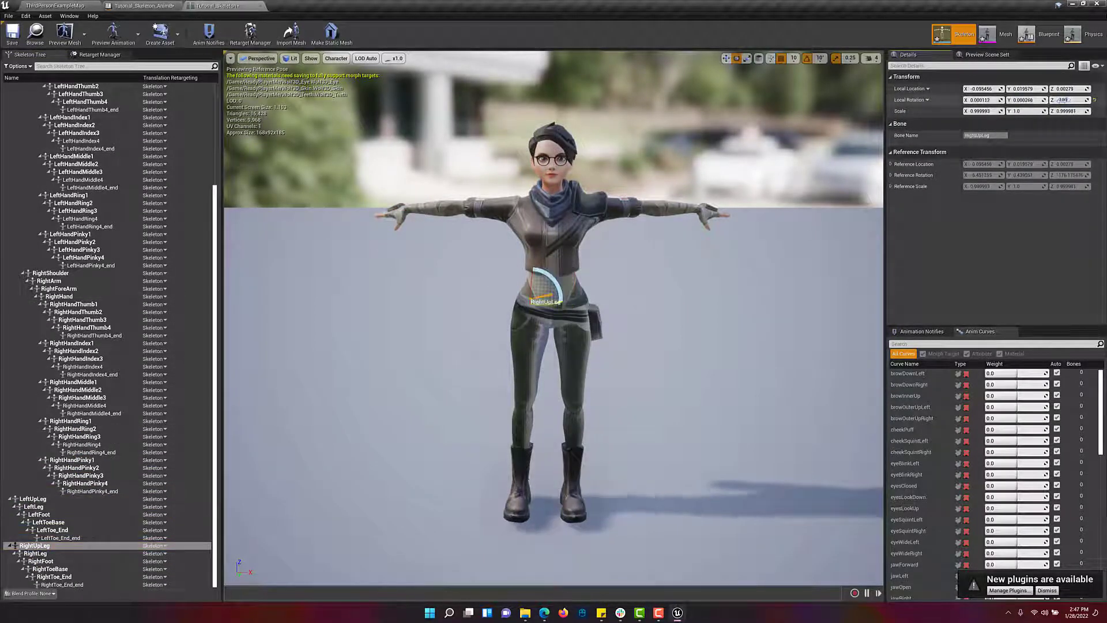
click(87, 275)
click(562, 199)
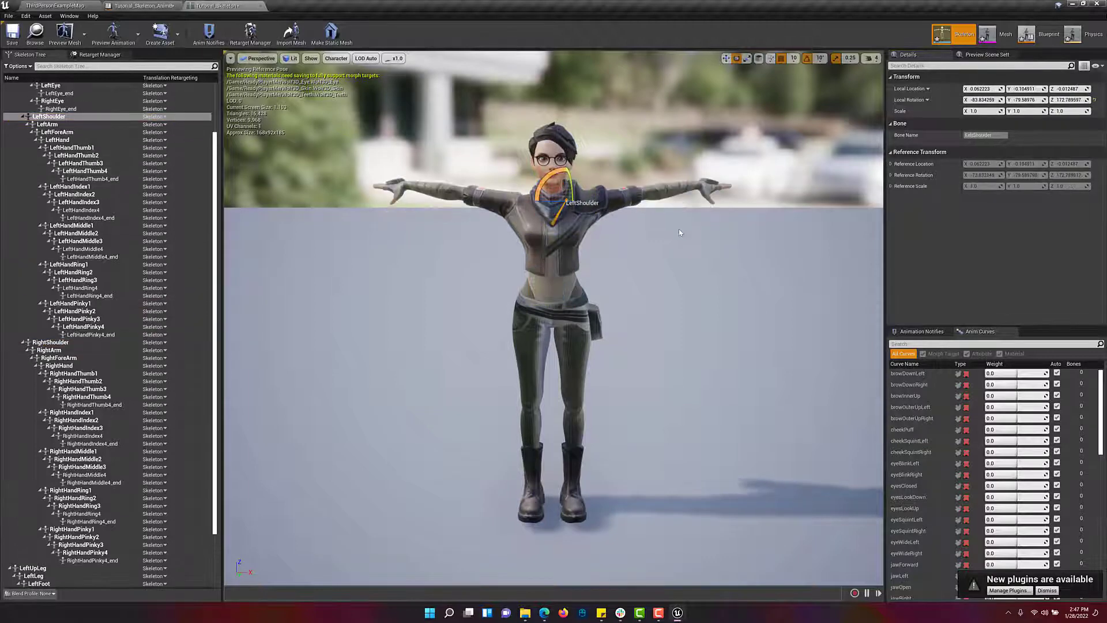
Step: Save the current skeleton pose as a TPose animation
click(258, 124)
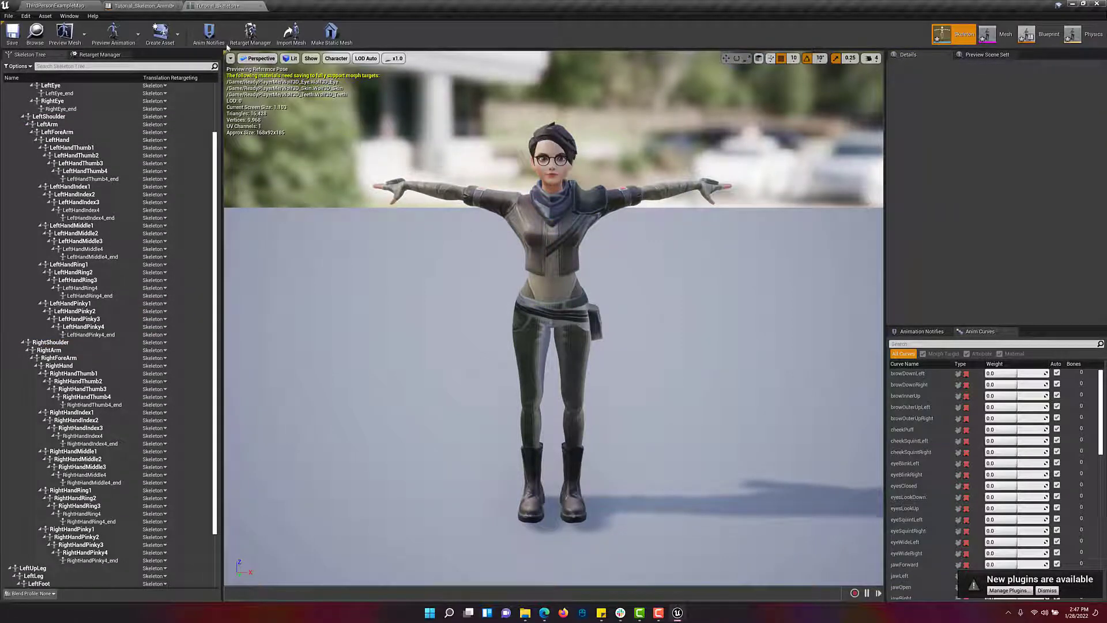
click(179, 39)
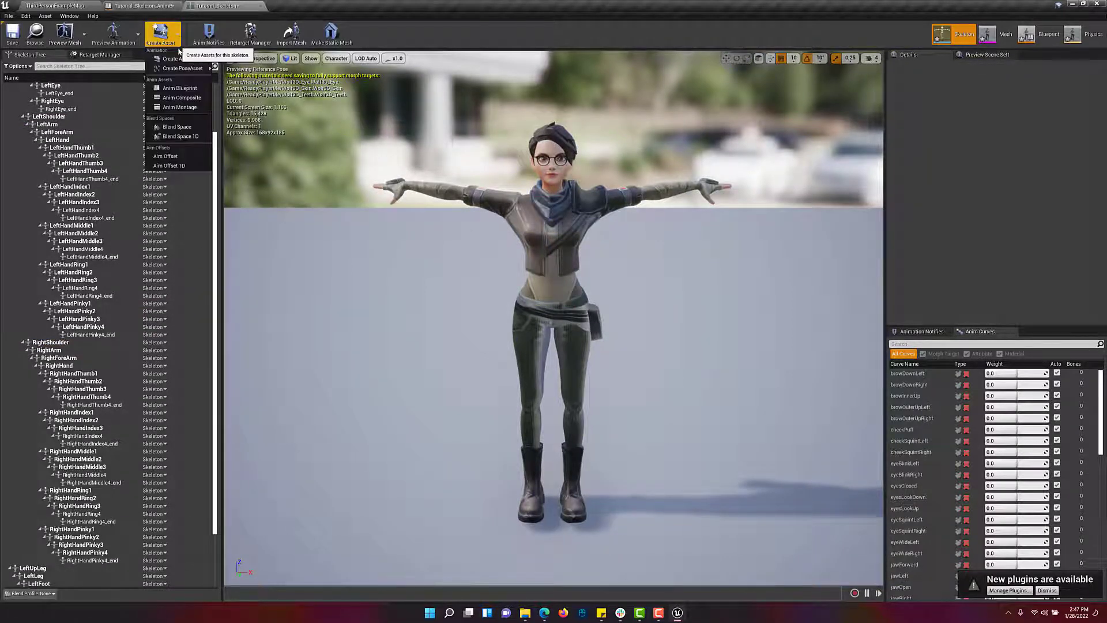
mouse_move(201, 64)
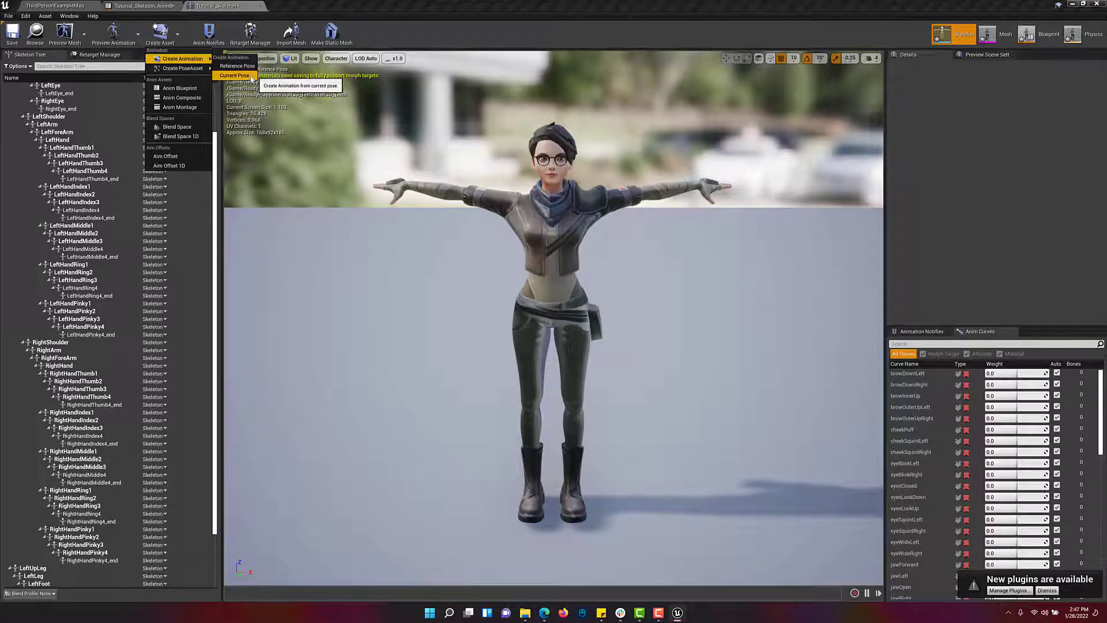
click(234, 76)
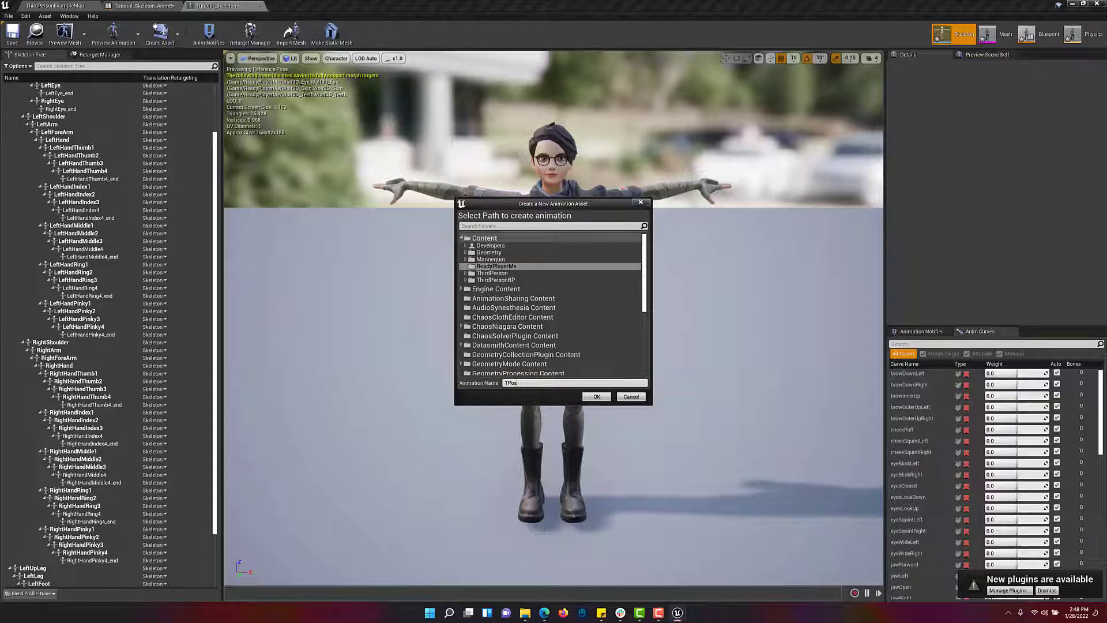
click(597, 397)
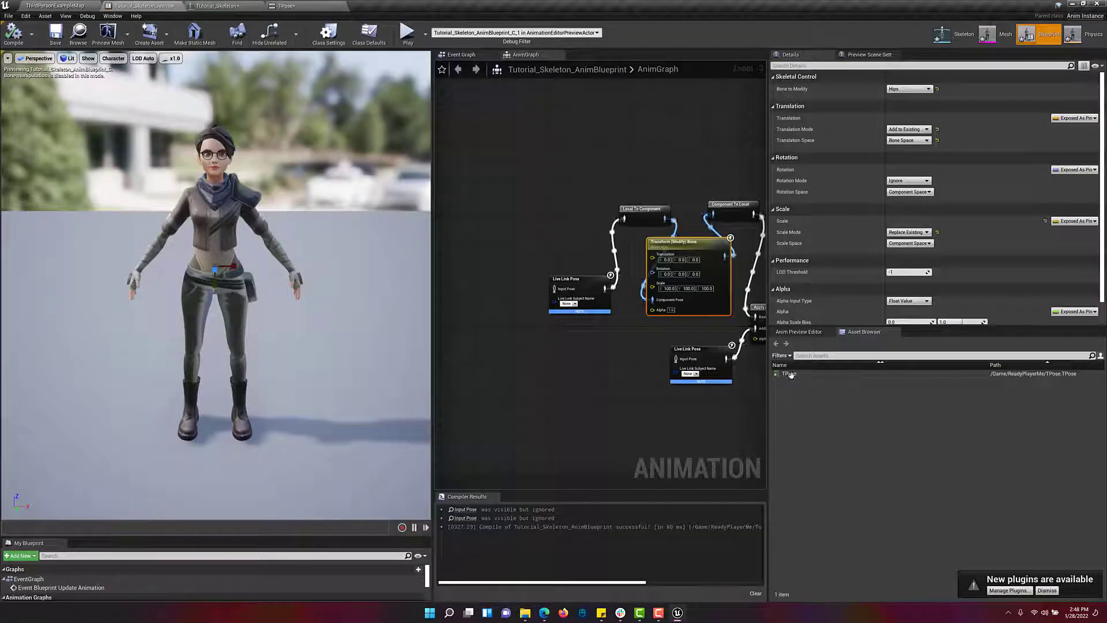
Step: Wire a Play TPose node into the Live Link Pose input and recompile
drag(789, 373, 486, 222)
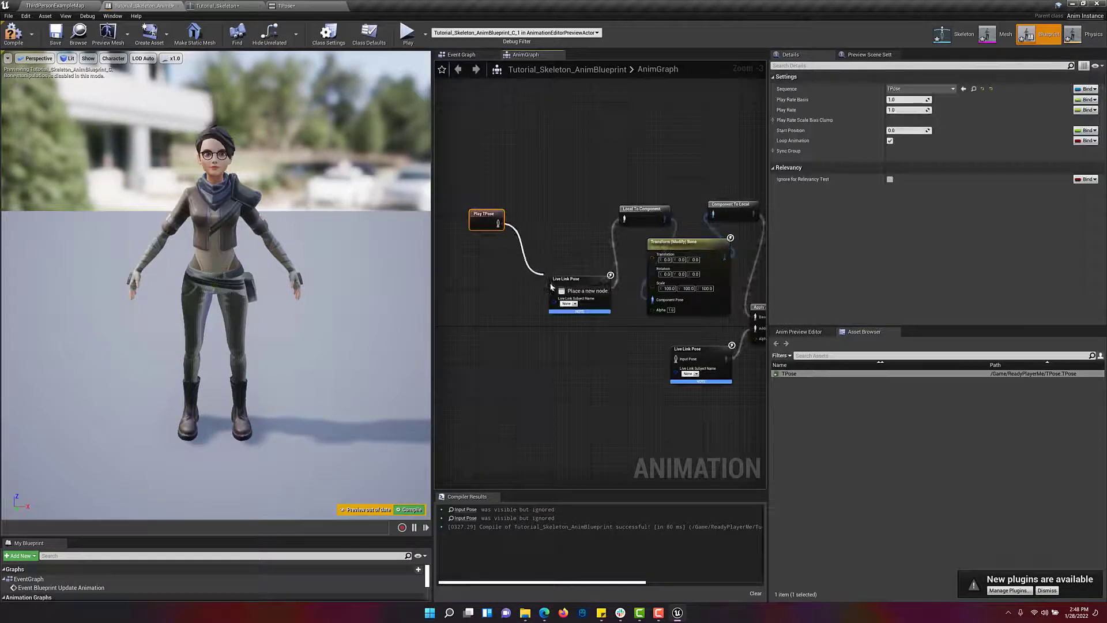
drag(556, 293, 556, 289)
drag(487, 222, 487, 273)
click(411, 509)
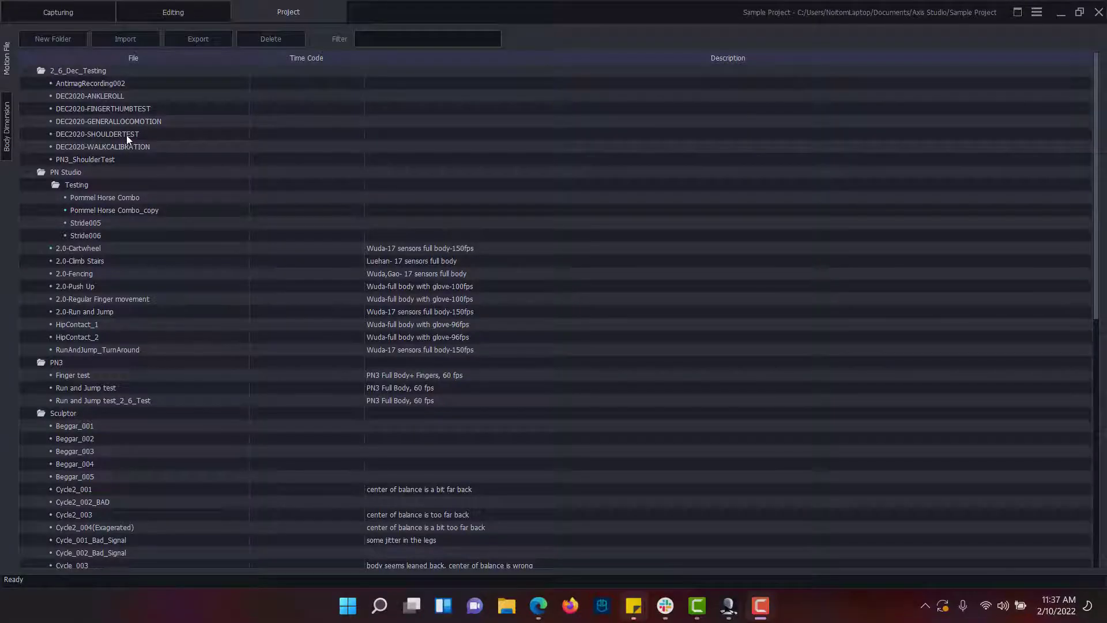
Step: Play the DEC2020-SHOULDERTEST take
double_click(126, 135)
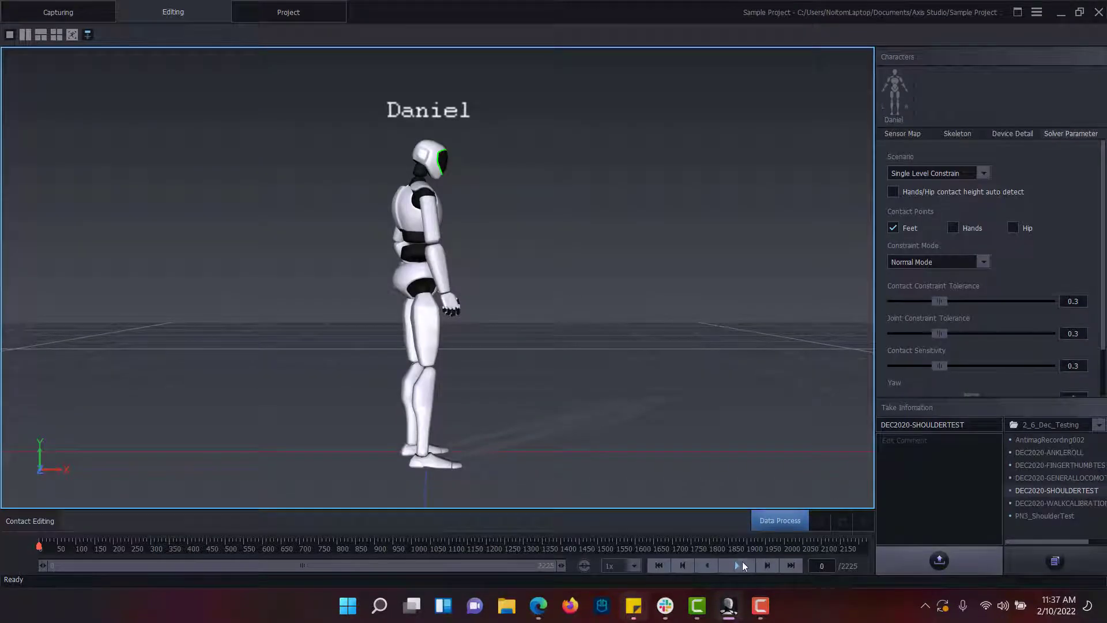
click(739, 564)
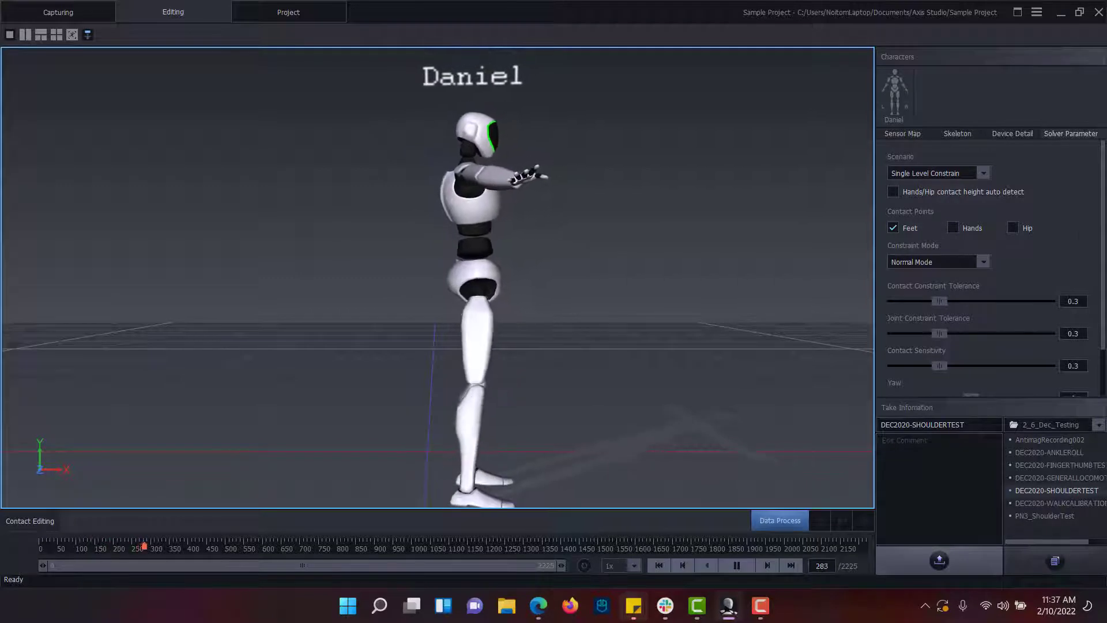
click(1033, 19)
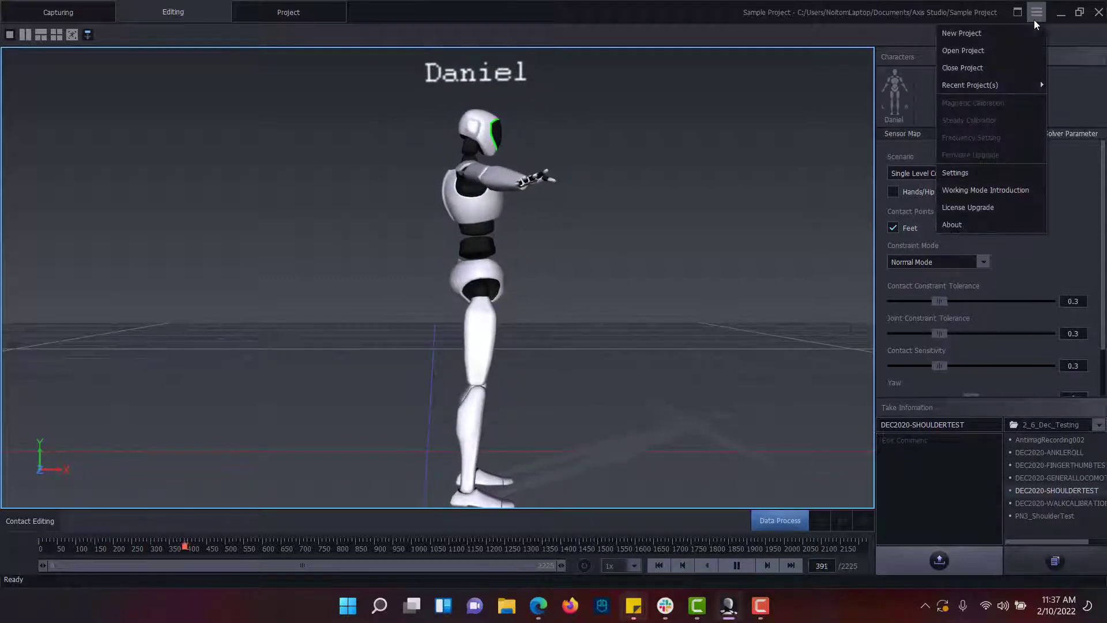
click(974, 172)
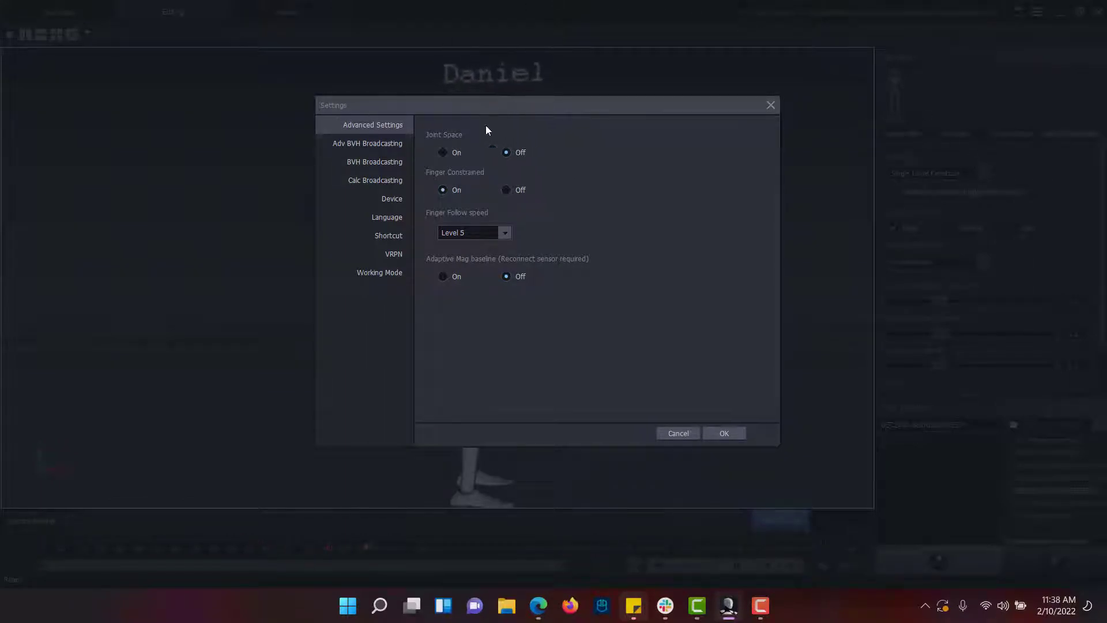
Step: Broadcast BVH over TCP with the Axis Studio skeleton and displacement turned off
click(402, 162)
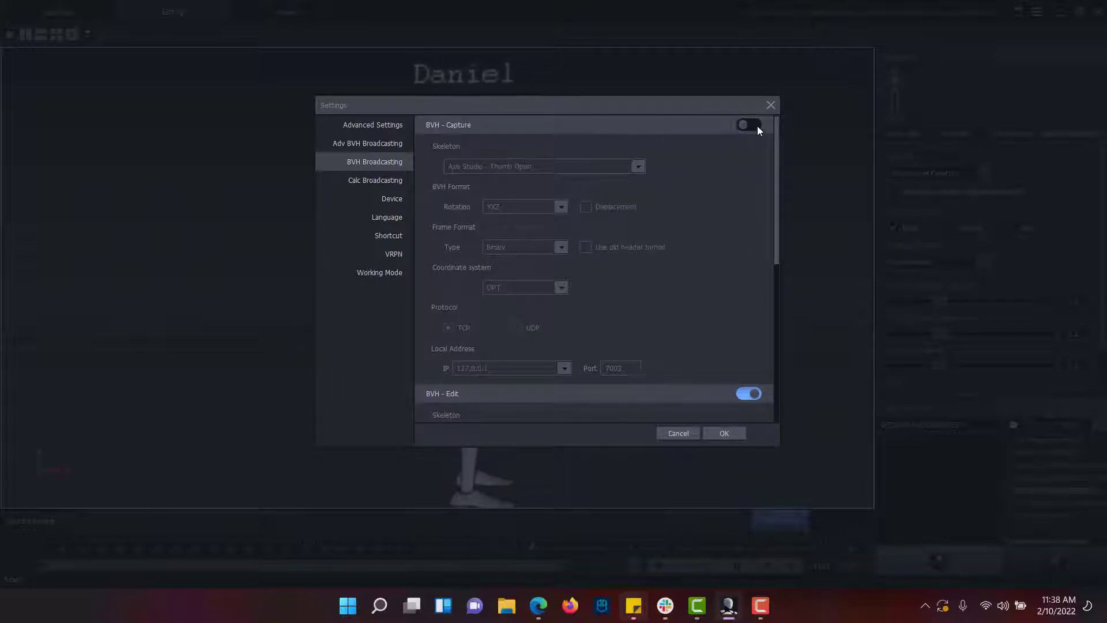
scroll(744, 282, down, 4)
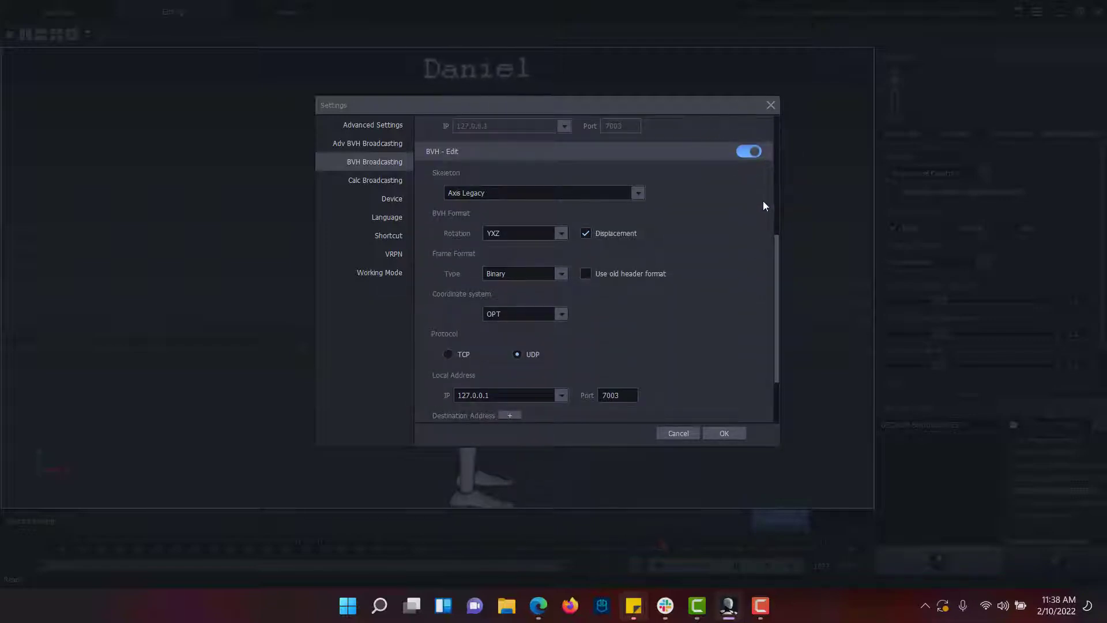
scroll(762, 205, down, 2)
scroll(762, 201, up, 1)
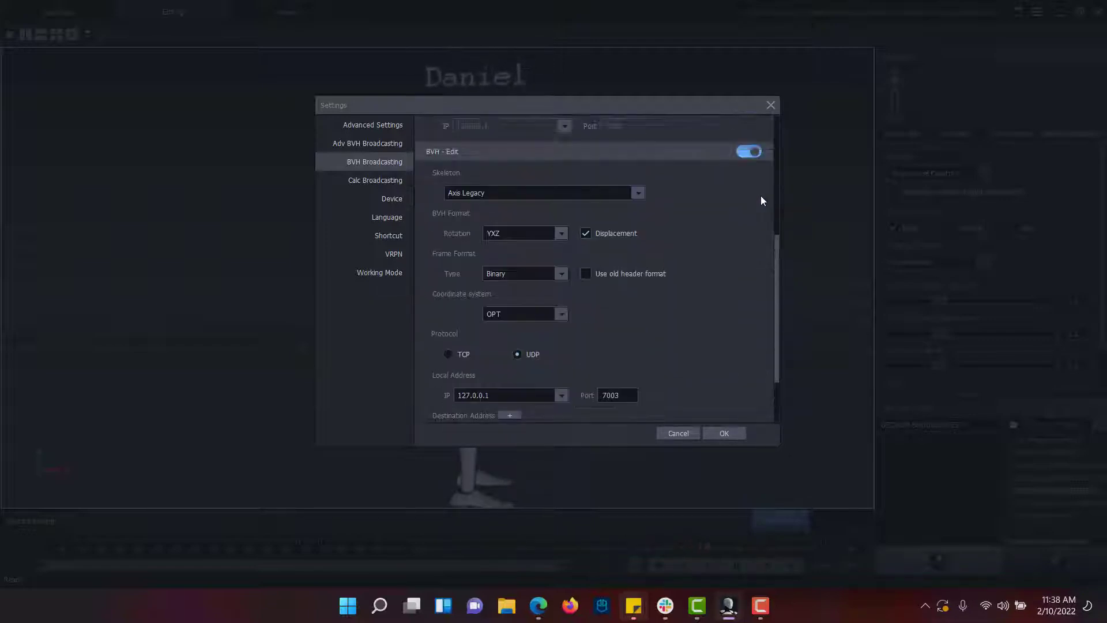
click(640, 194)
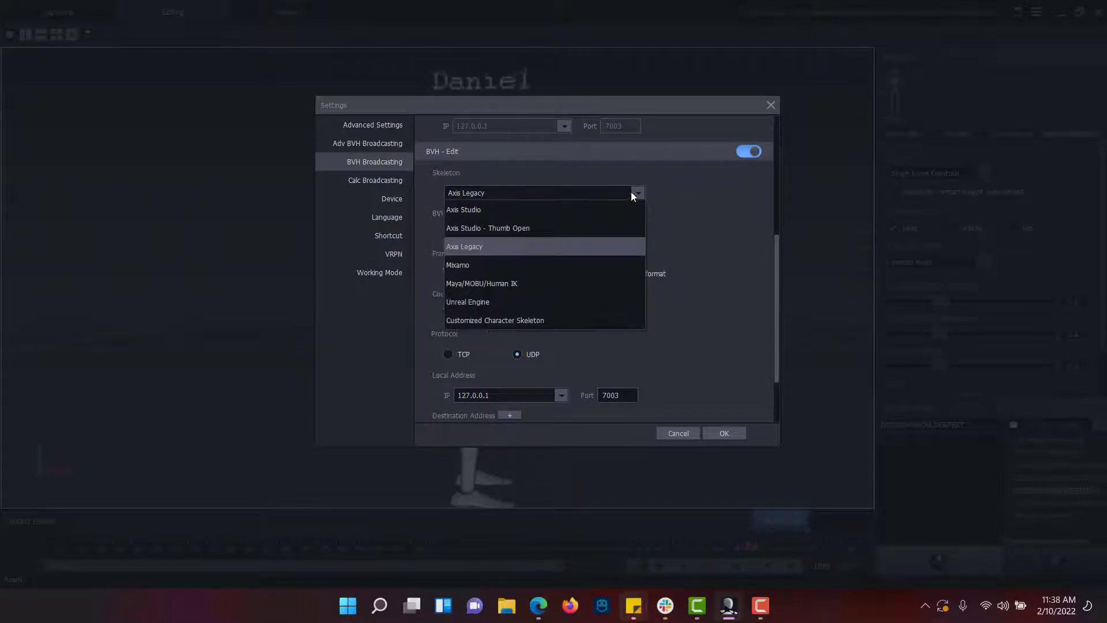
click(472, 210)
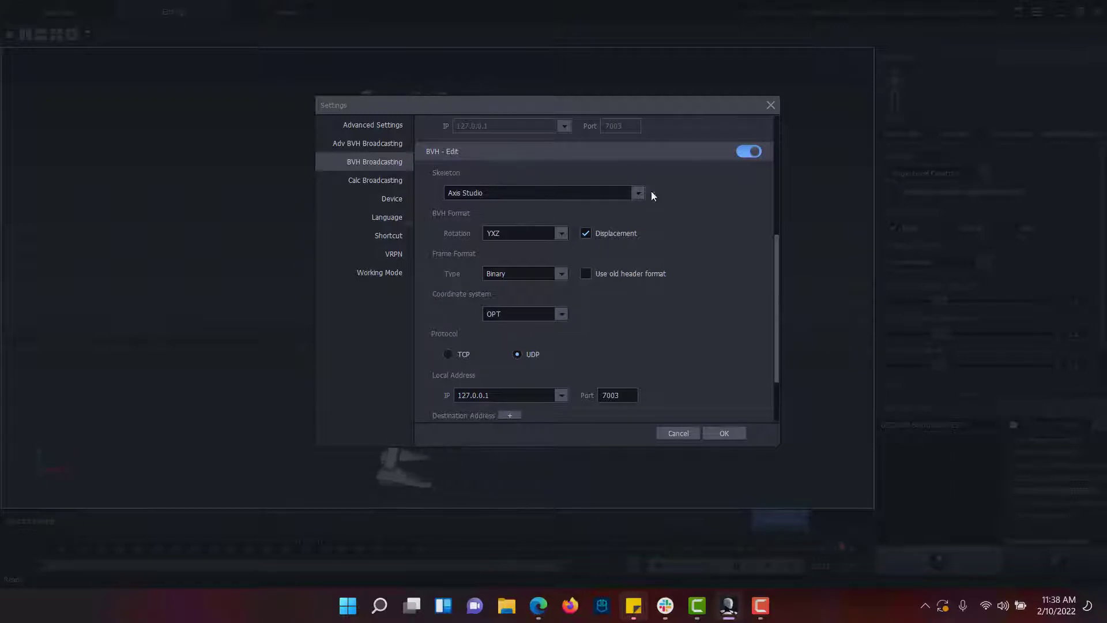
click(587, 234)
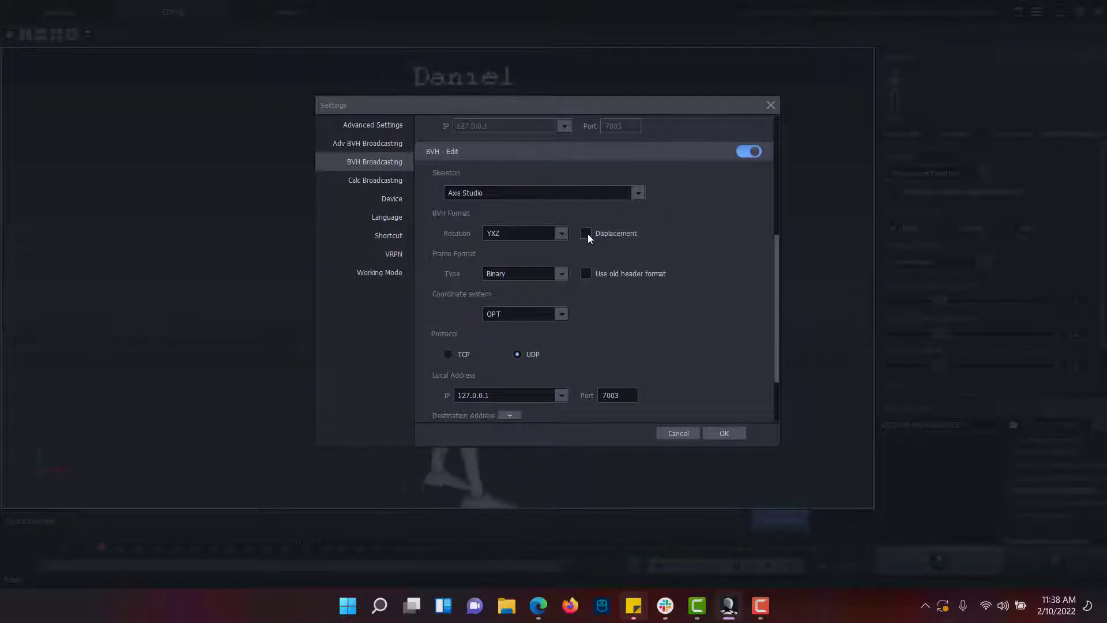
scroll(685, 251, down, 3)
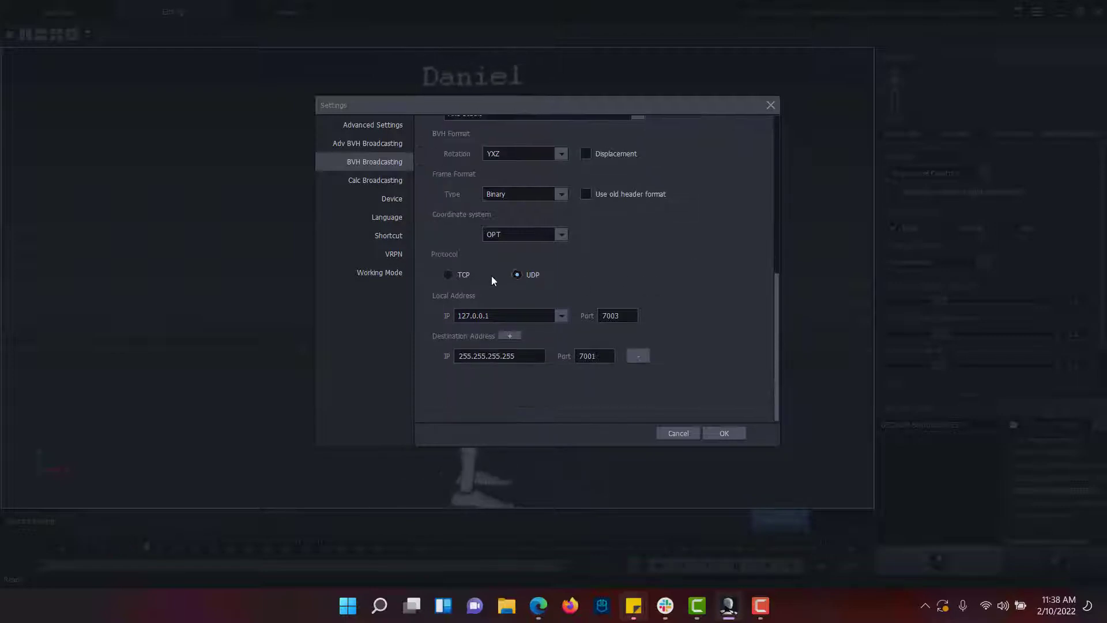
click(447, 275)
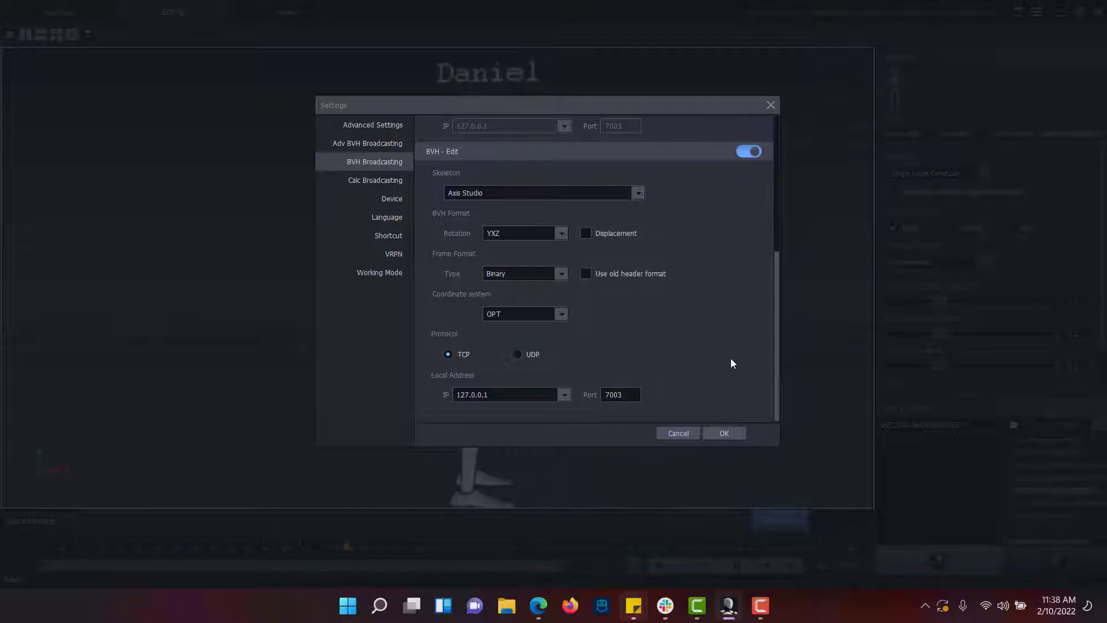
click(726, 433)
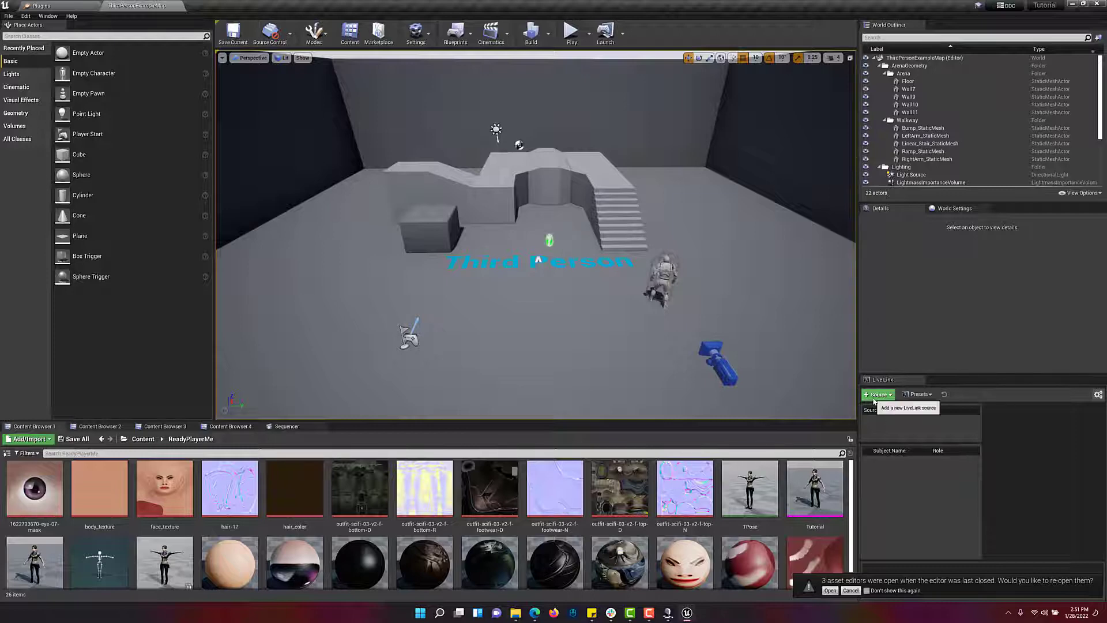
Step: Add an Axis Neuron Live source in the Live Link panel
click(878, 394)
mouse_move(911, 441)
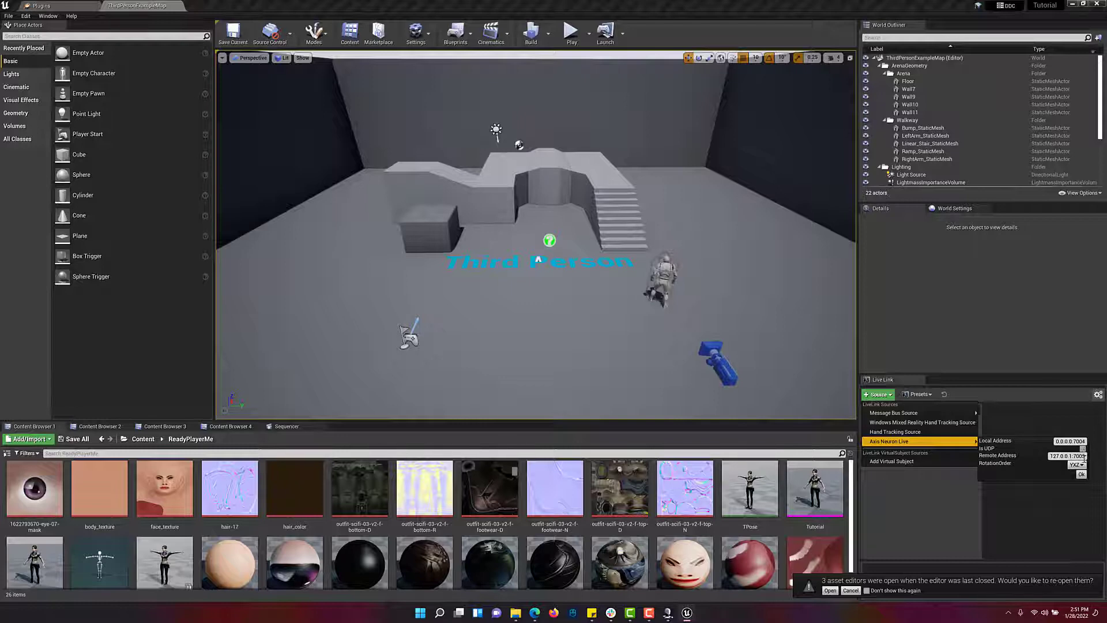
click(1081, 474)
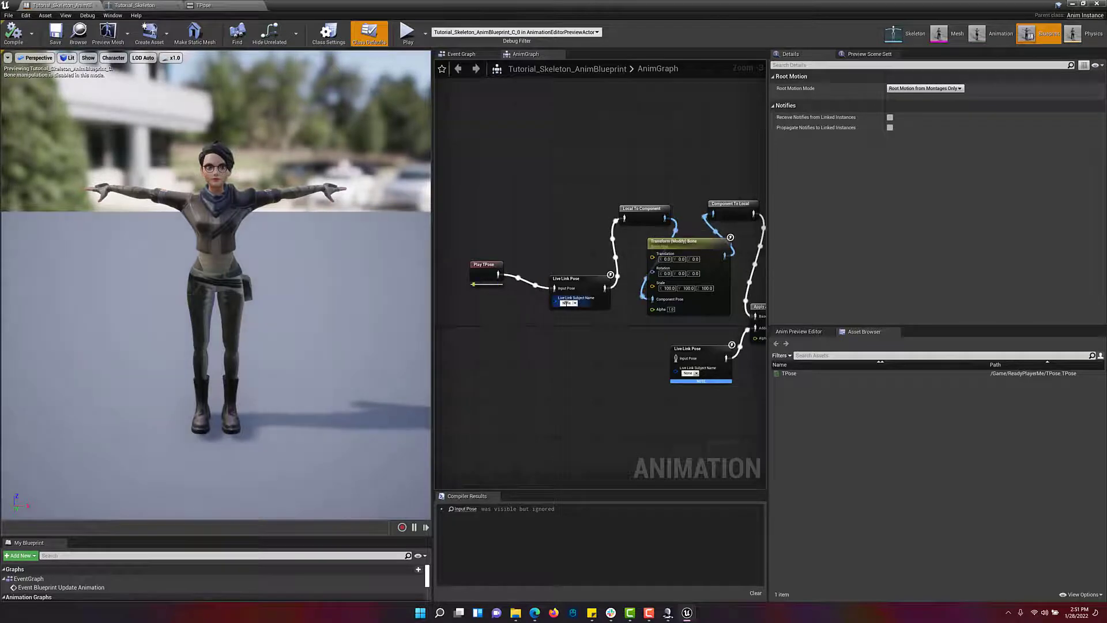
Step: Set the Live Link Pose subject to the Axis Studio subject and recompile
click(568, 303)
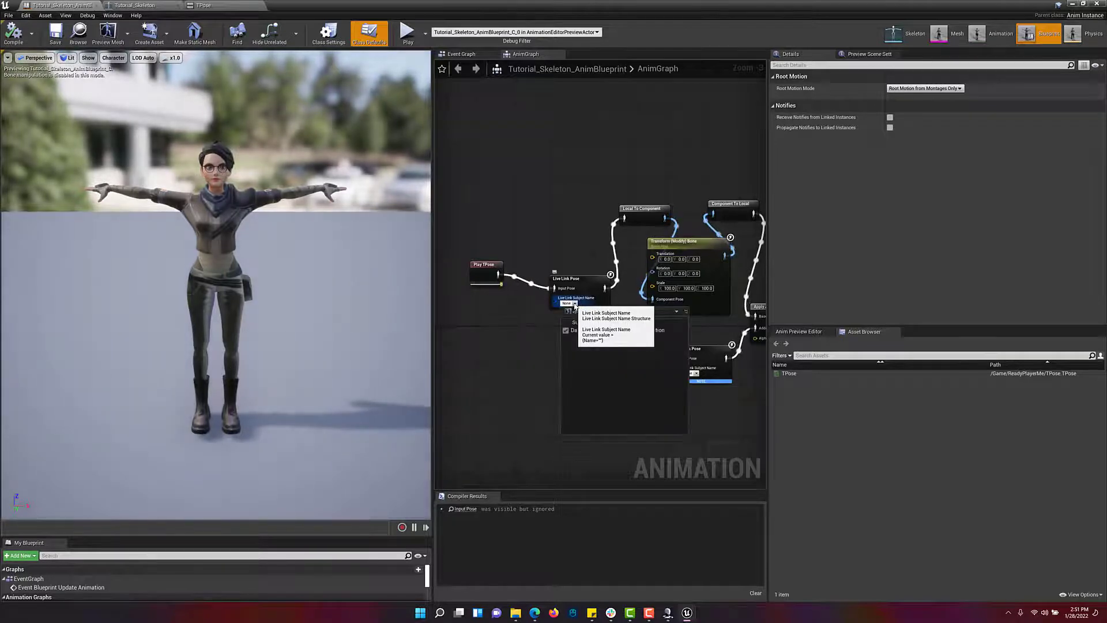
click(593, 332)
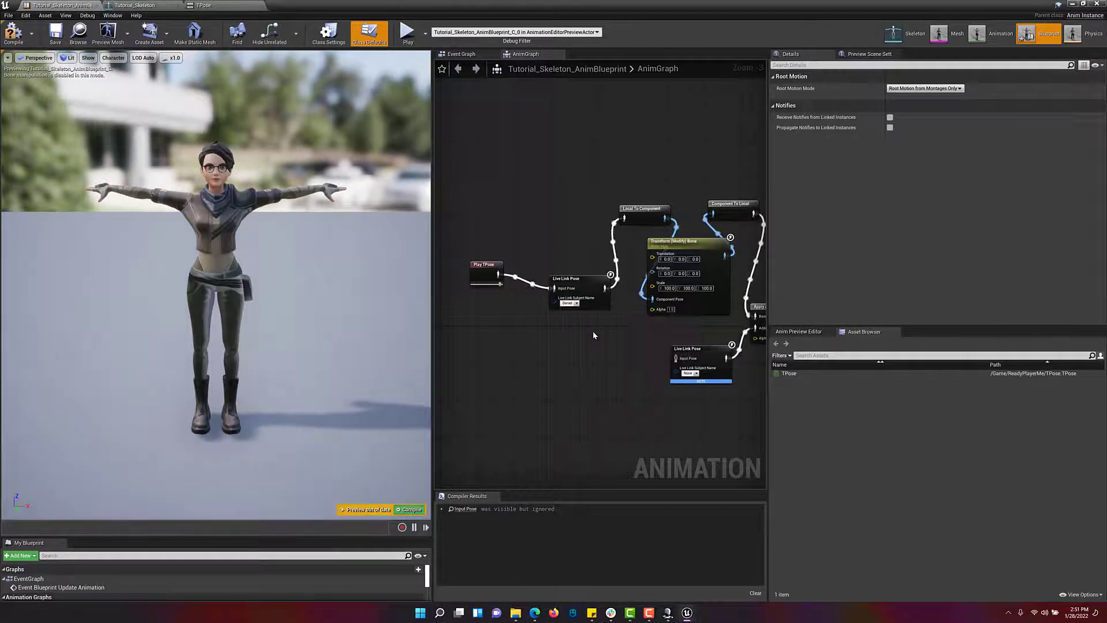
click(410, 509)
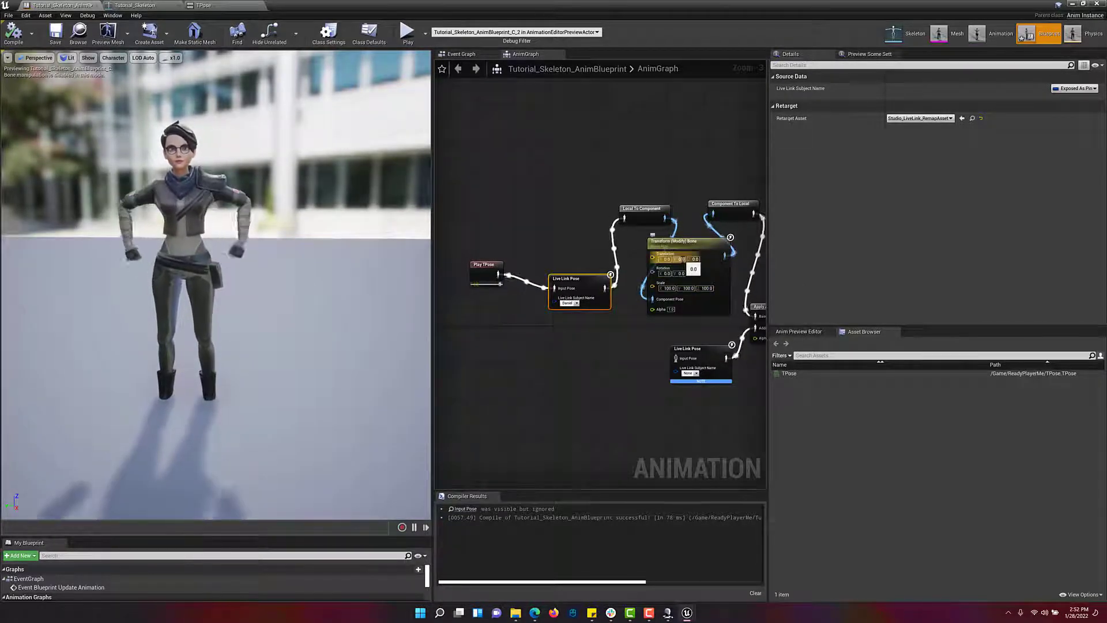
Step: Set the Transform (Modify) Bone translation to -10 and recompile
click(682, 259)
text(-10)
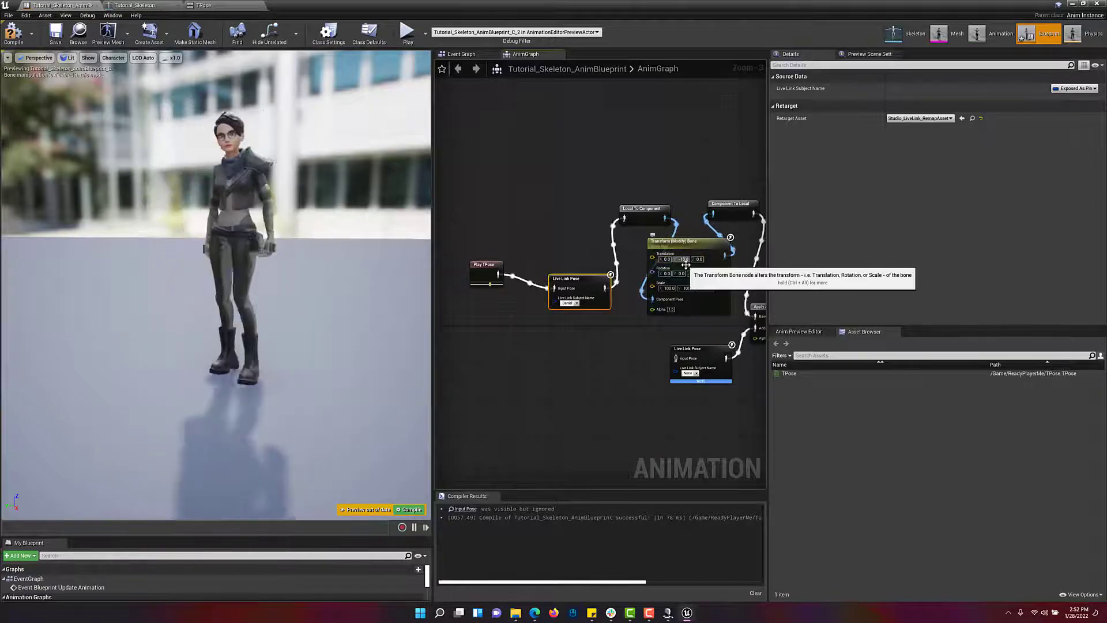
key(Return)
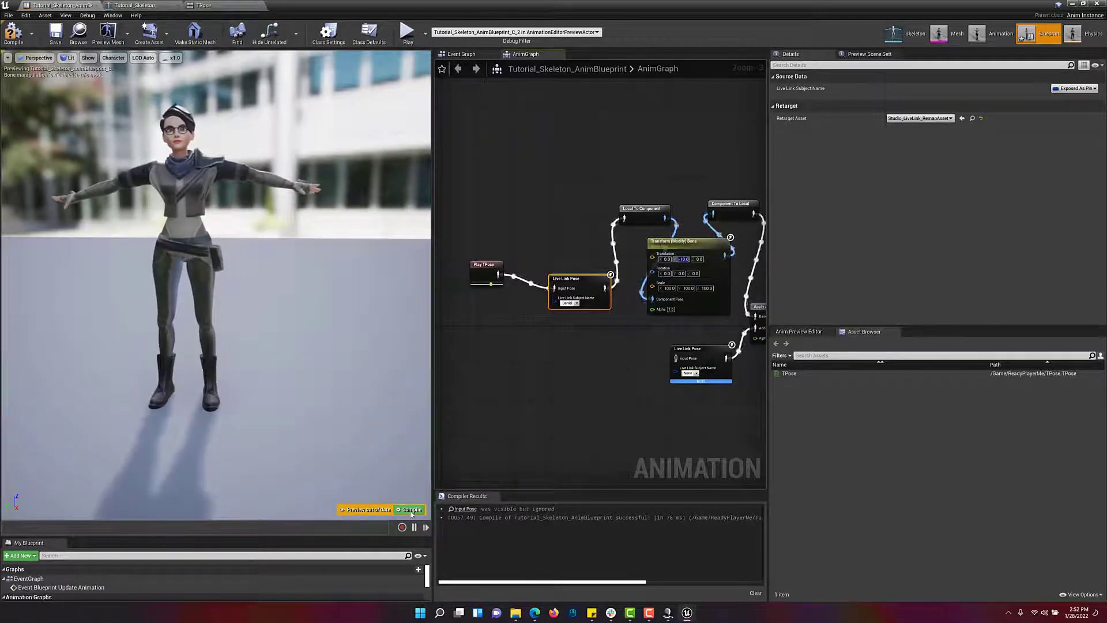
click(411, 510)
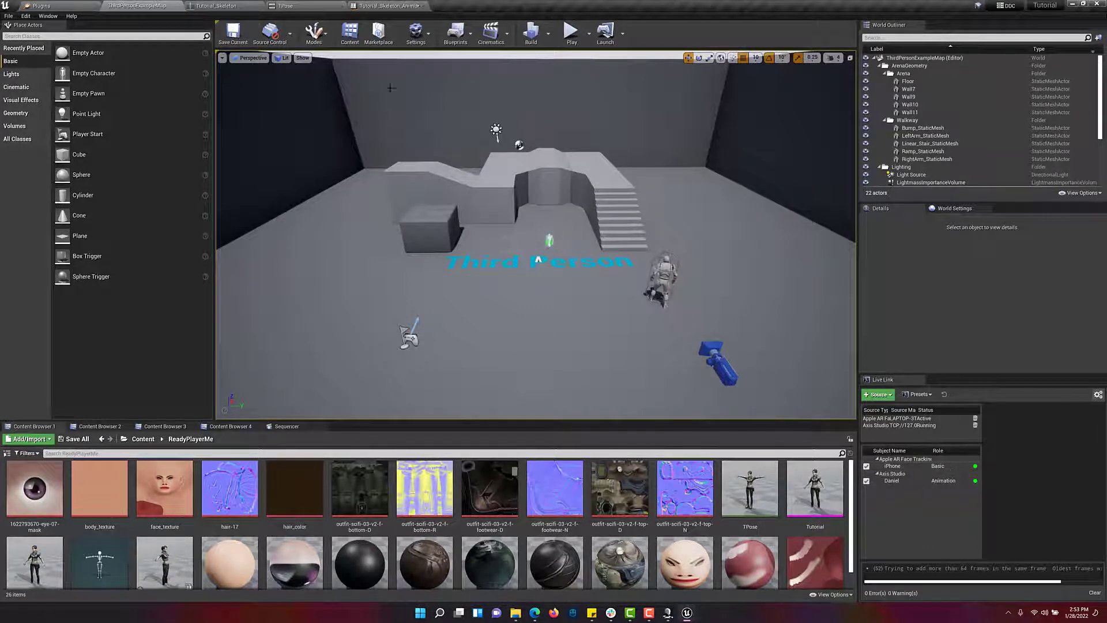
Step: Set the lower Live Link Pose node's subject to iPhone in Tutorial_Skeleton_AnimBlueprint
click(382, 7)
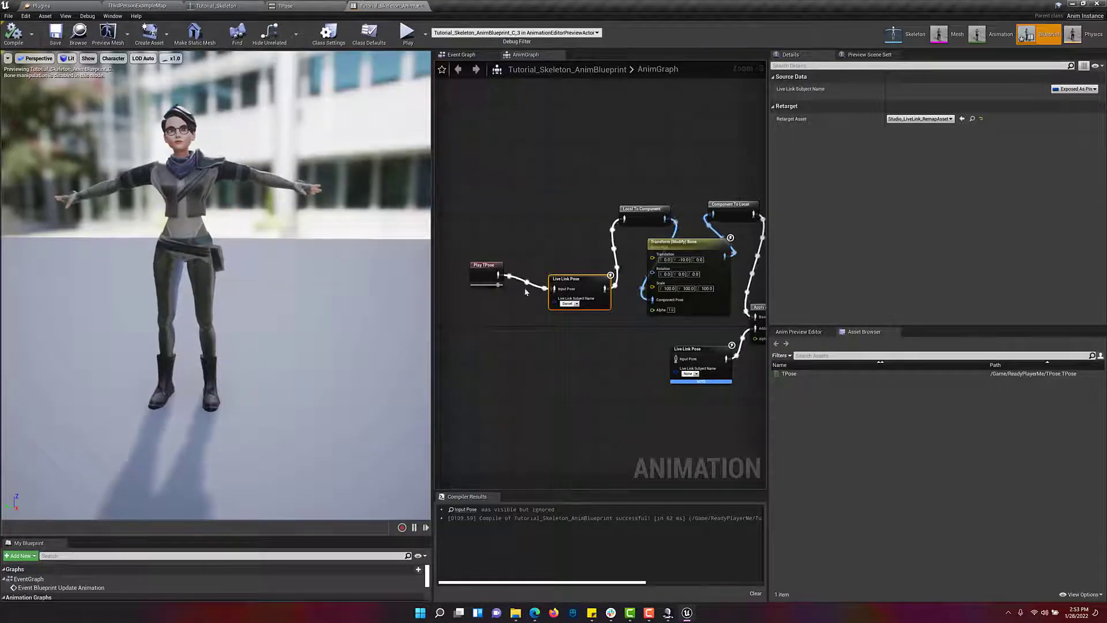
click(696, 373)
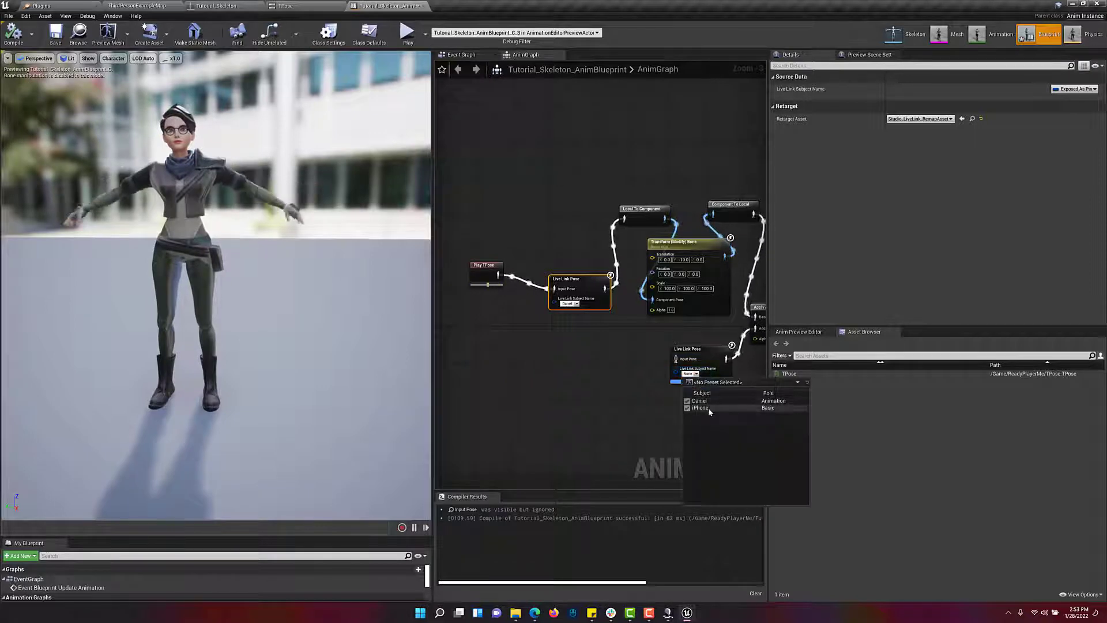
click(708, 407)
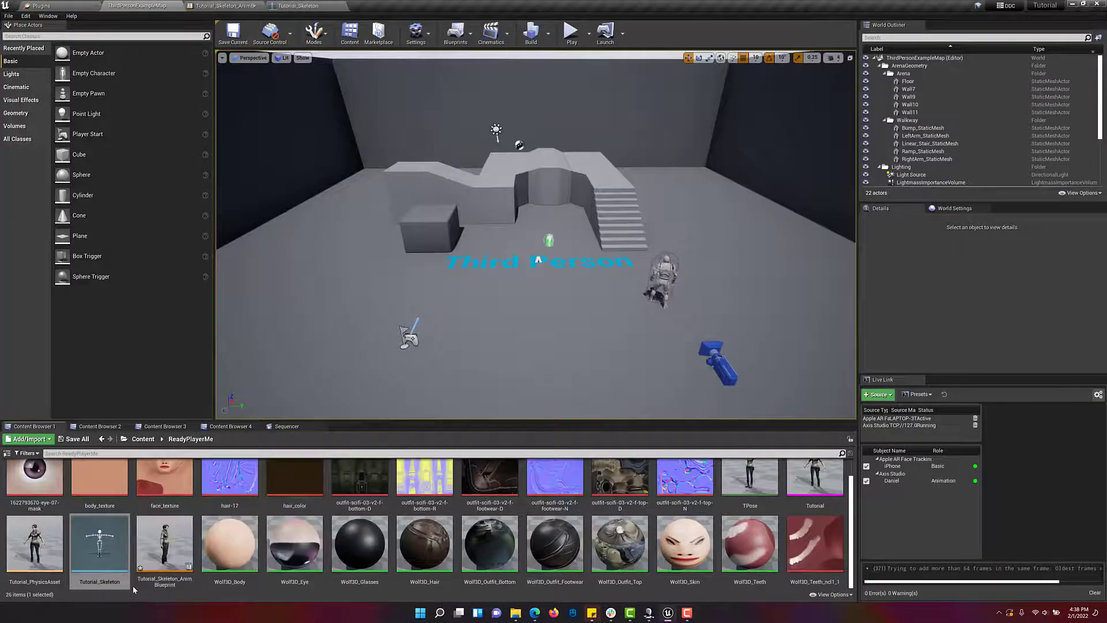
Step: Create and open a Pawn blueprint named ReadyPlayerMe
right_click(134, 589)
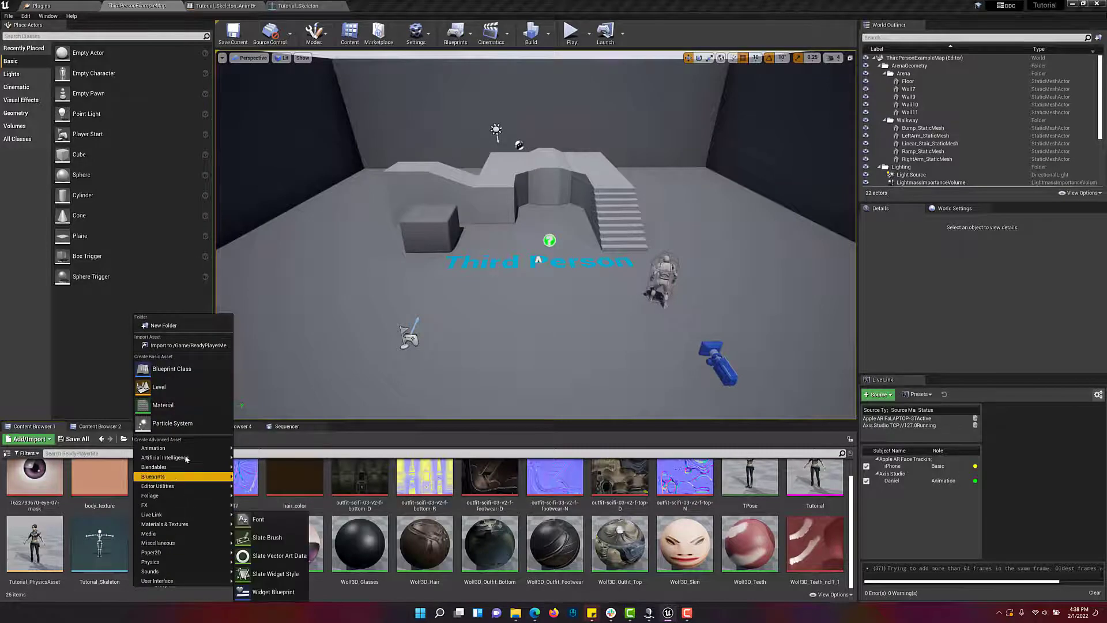
click(194, 378)
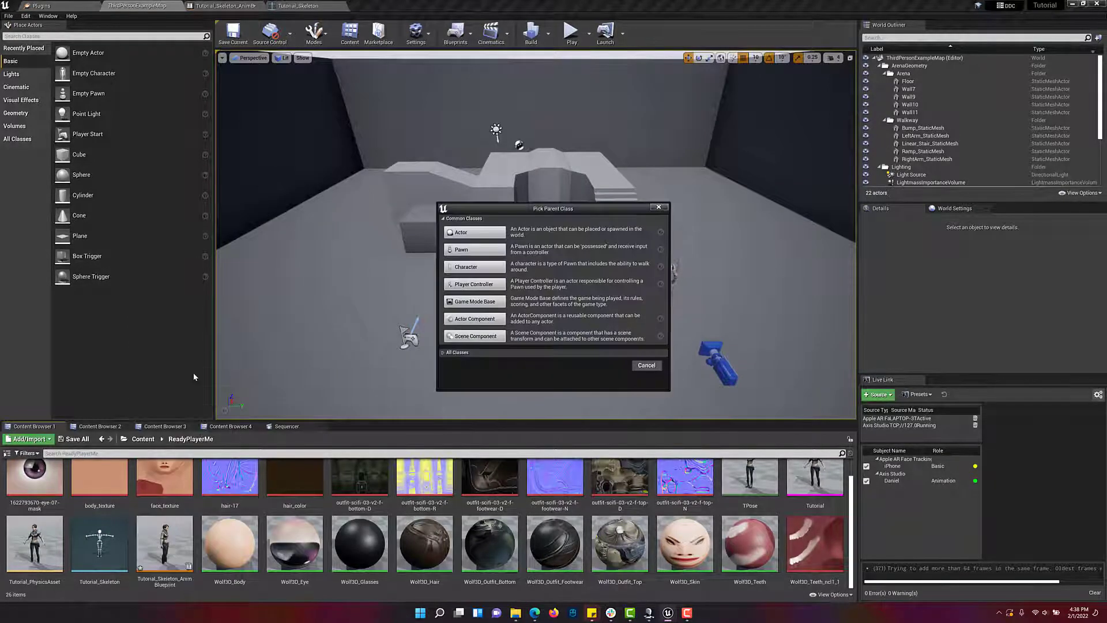
click(473, 249)
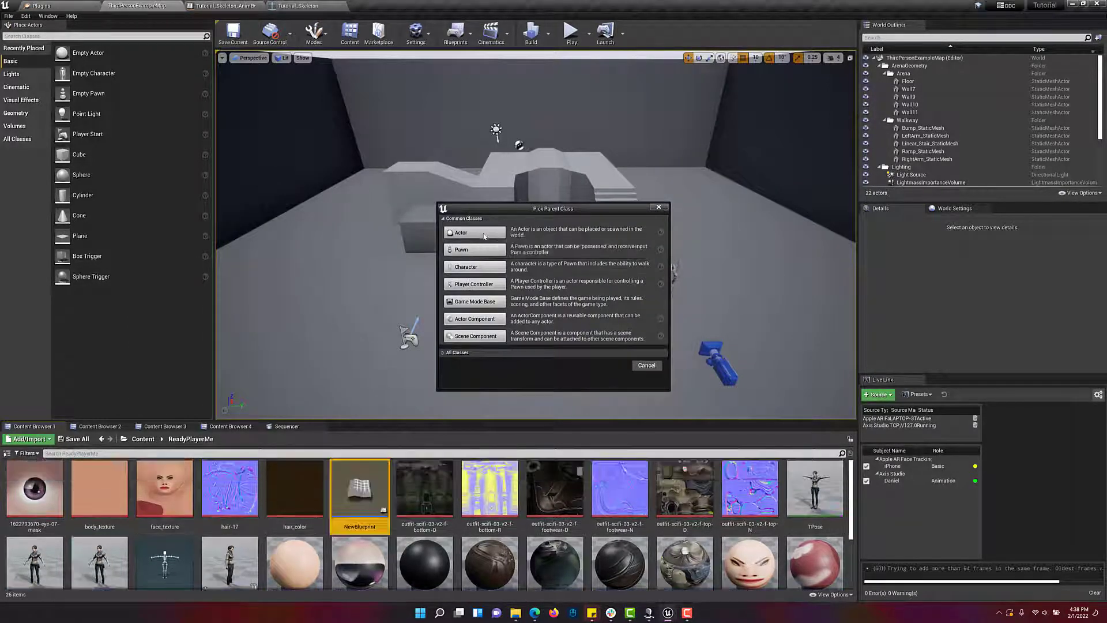
text(ReadyPlayerMe)
key(Return)
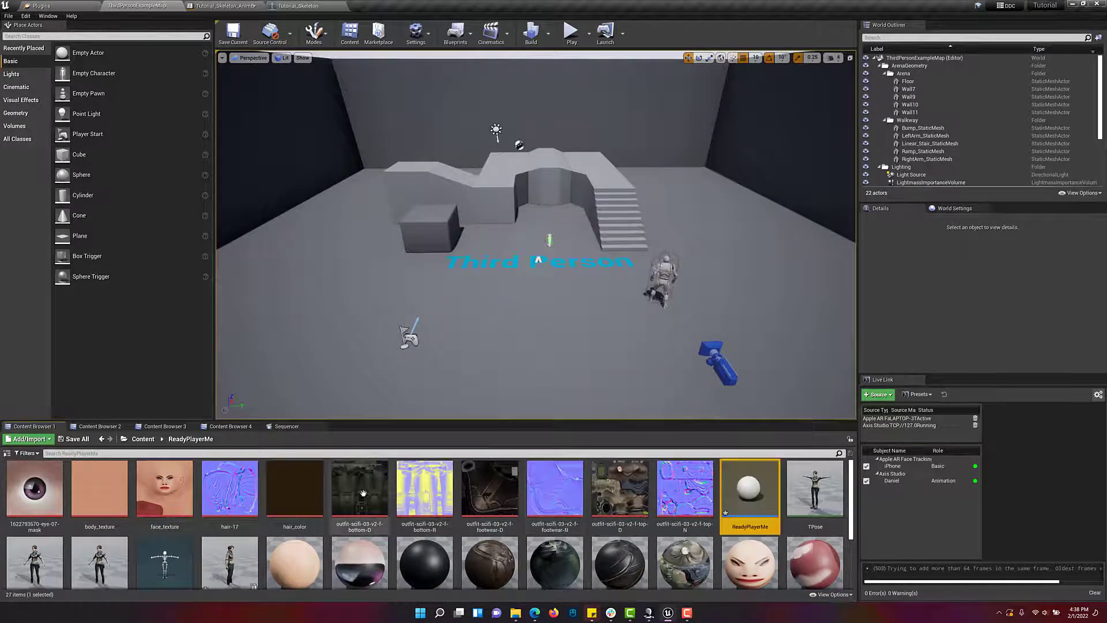
double_click(360, 490)
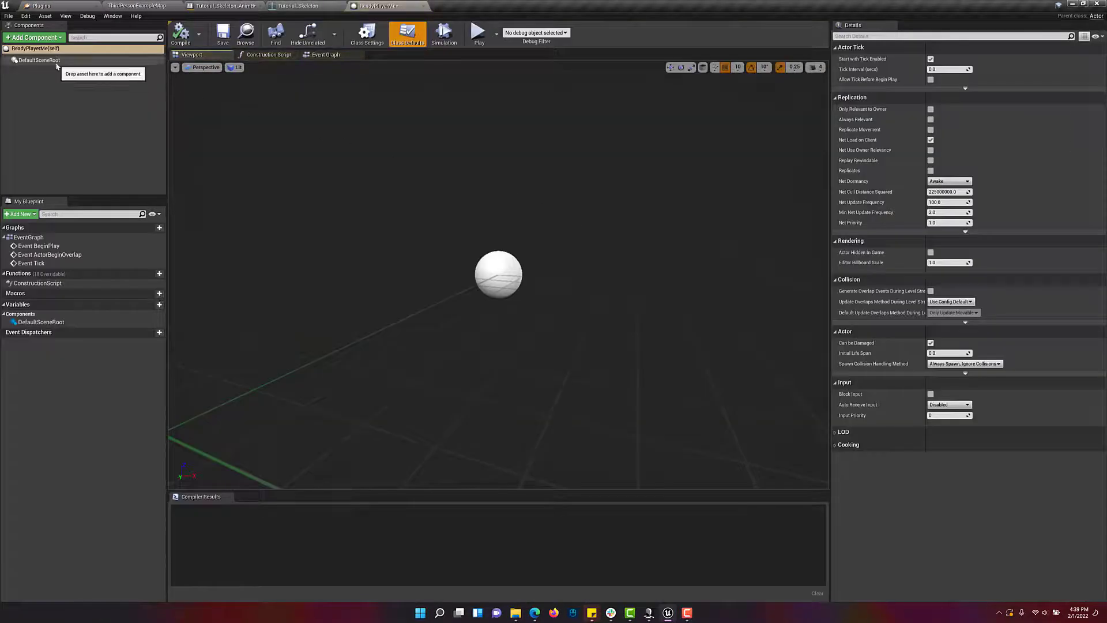
Step: Add a Skeletal Mesh component using the Tutorial mesh and Tutorial_Skeleton_AnimBlueprint anim class
click(26, 38)
text(skele)
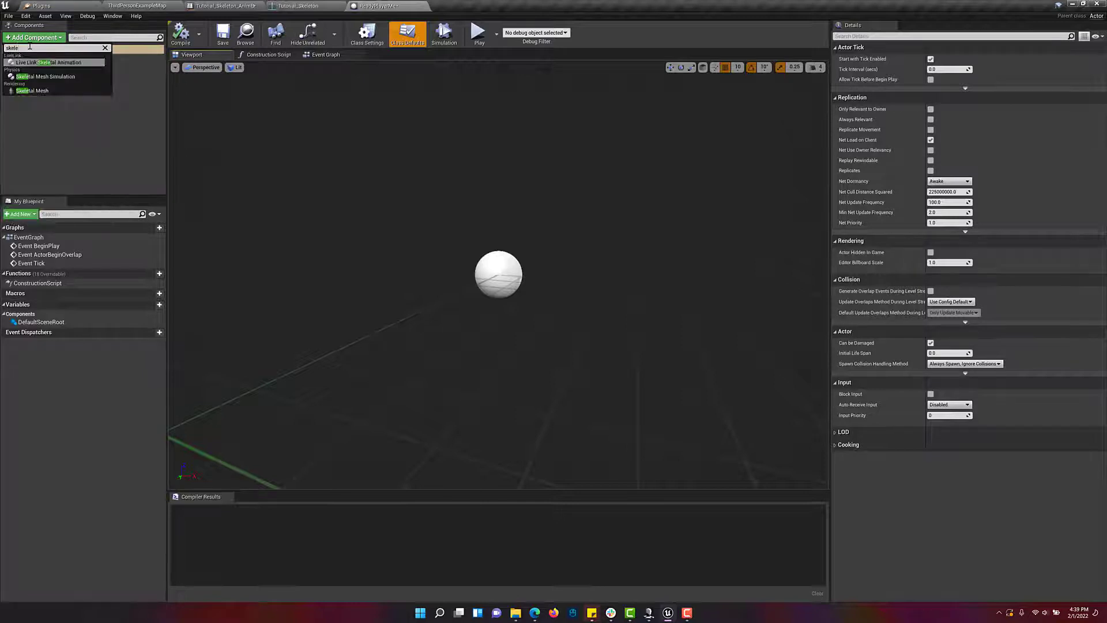
click(51, 92)
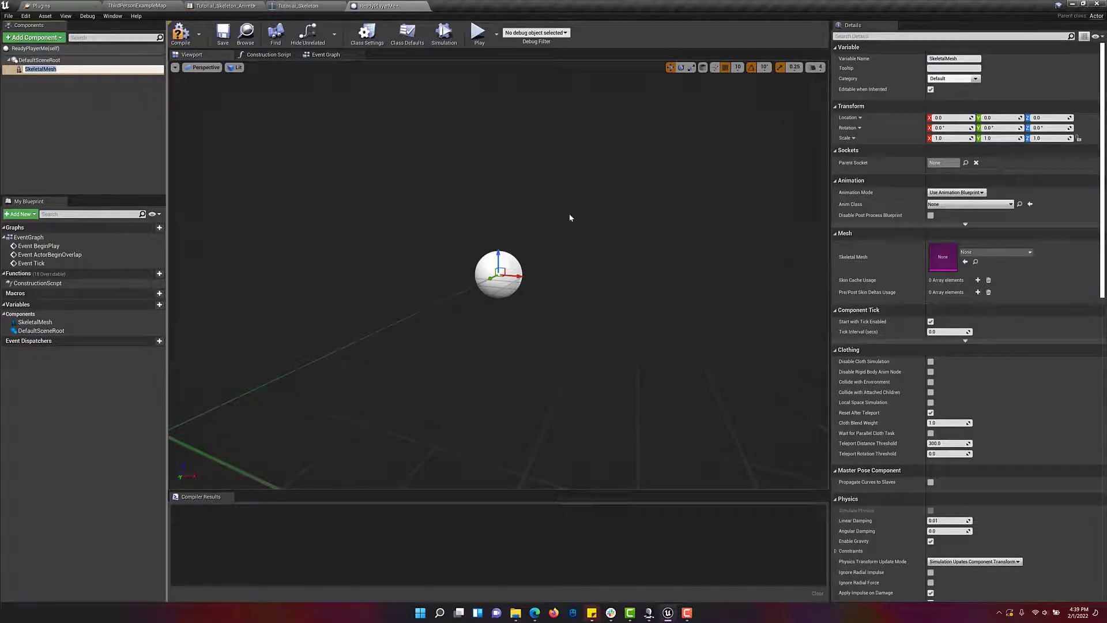
click(996, 251)
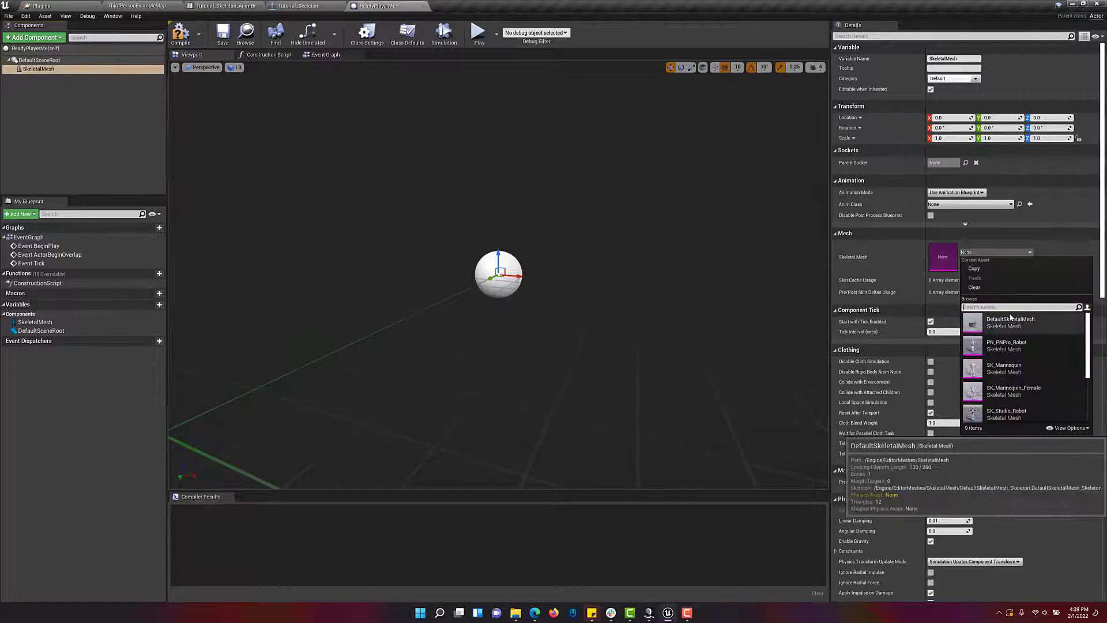
text(tut)
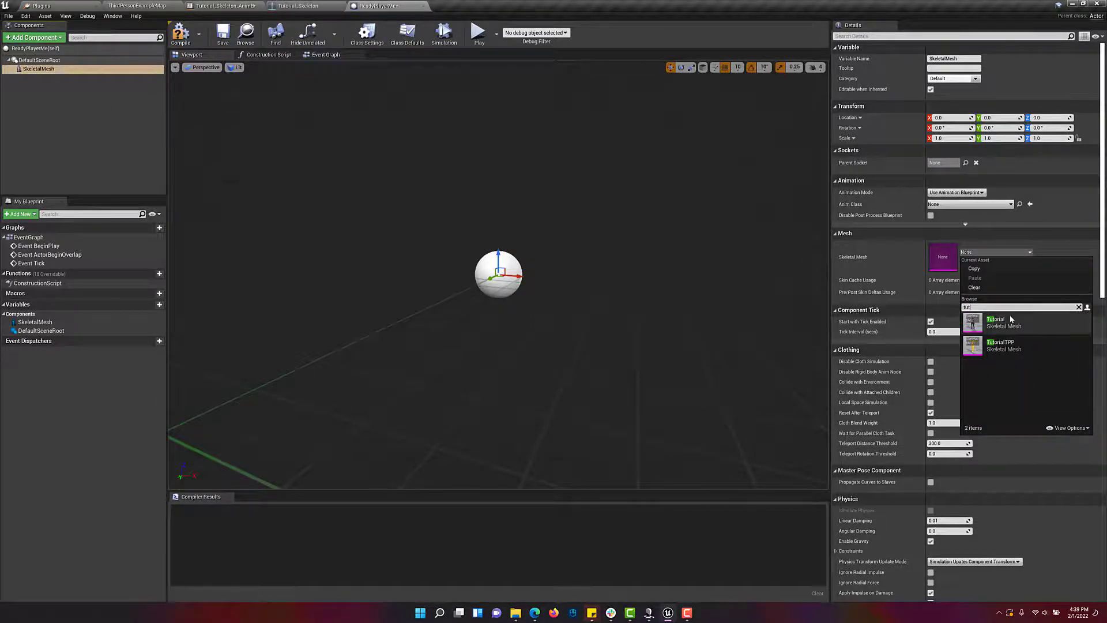
click(1009, 320)
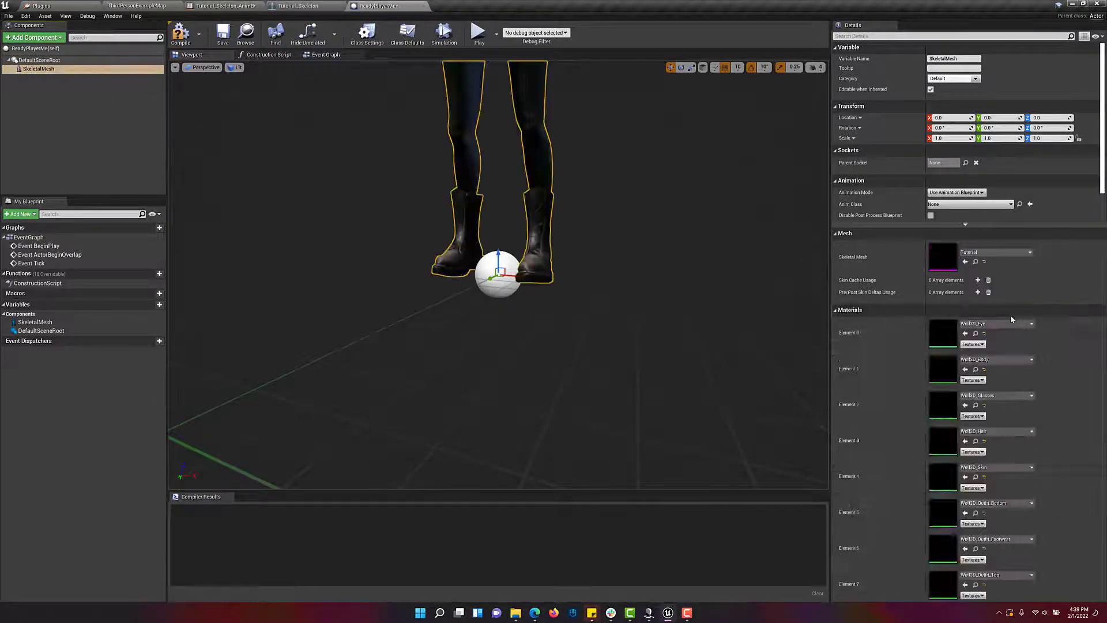
click(986, 205)
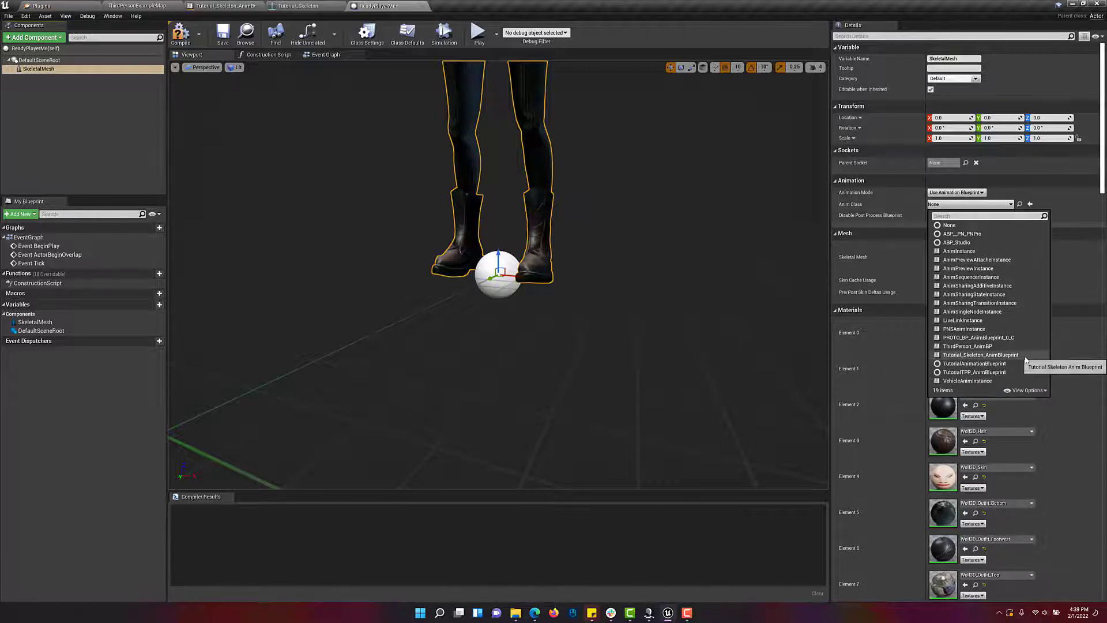
click(1017, 355)
scroll(637, 198, down, 5)
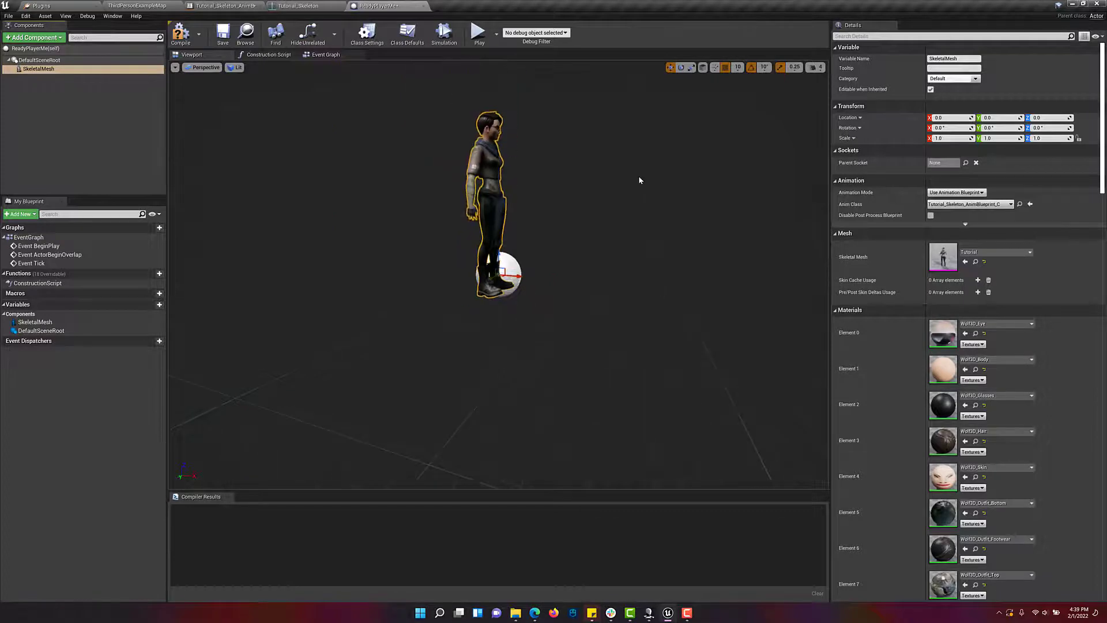
scroll(496, 271, up, 3)
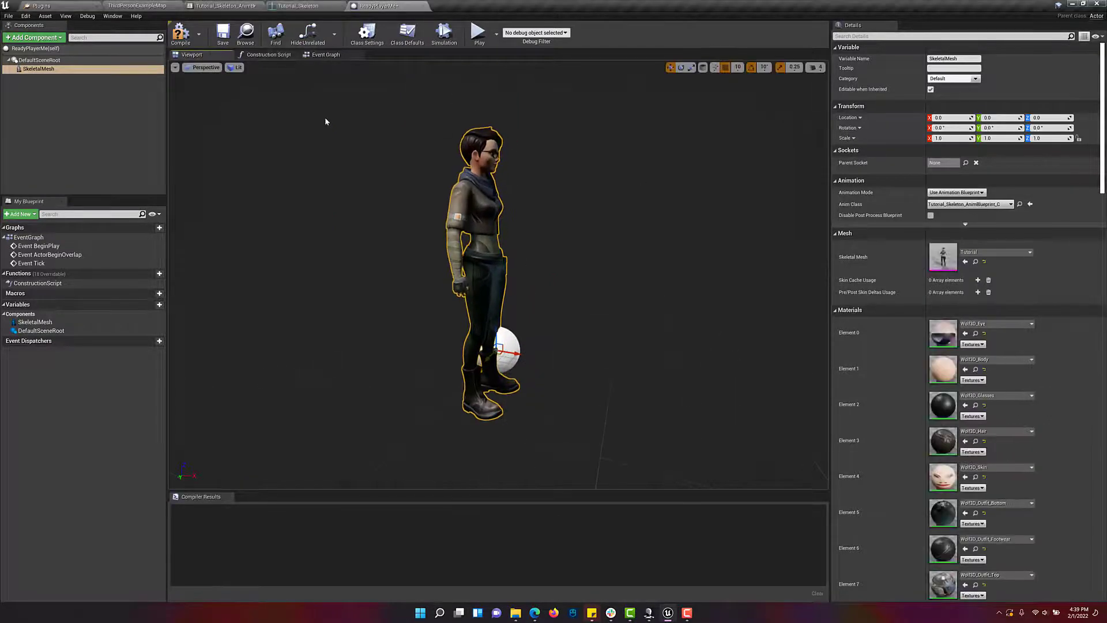
Step: Add a Live Link Skeletal Animation component and compile the blueprint
click(33, 37)
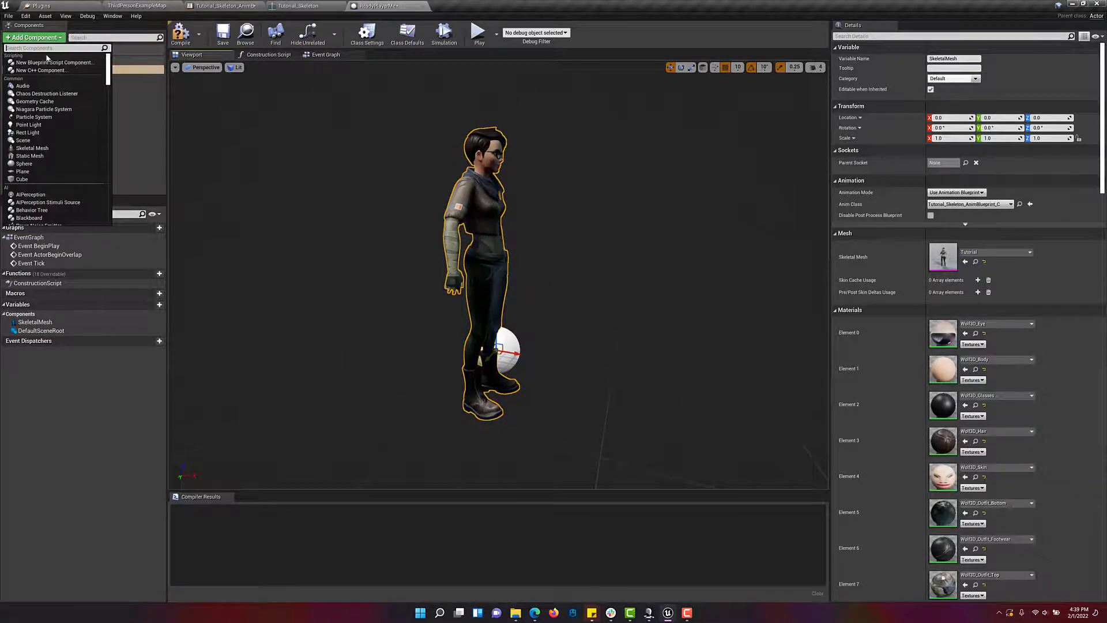
text(live)
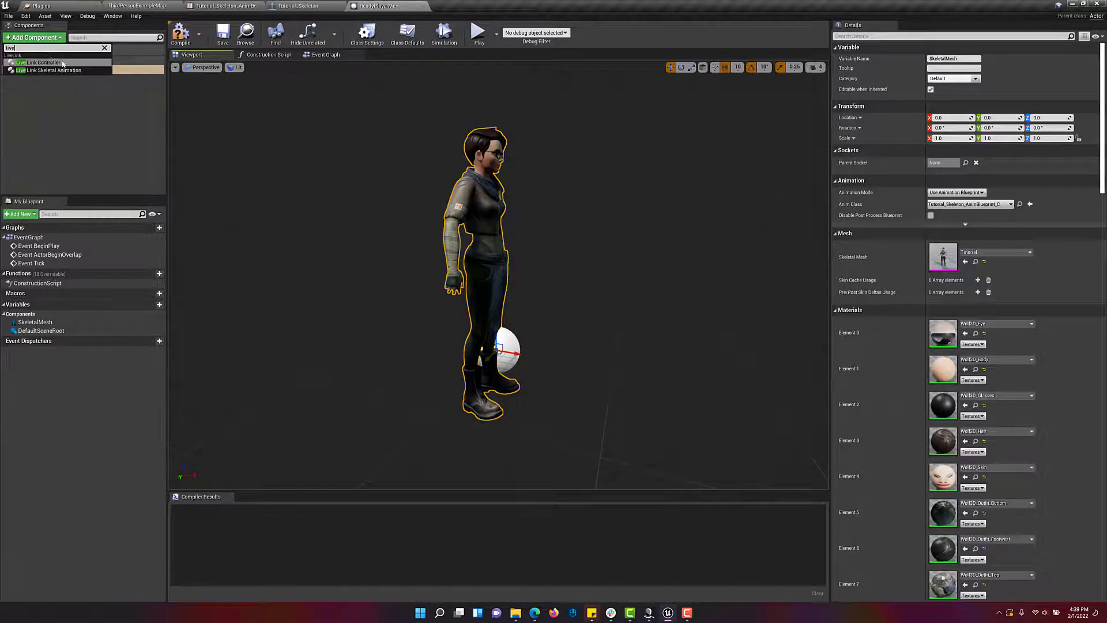
click(49, 69)
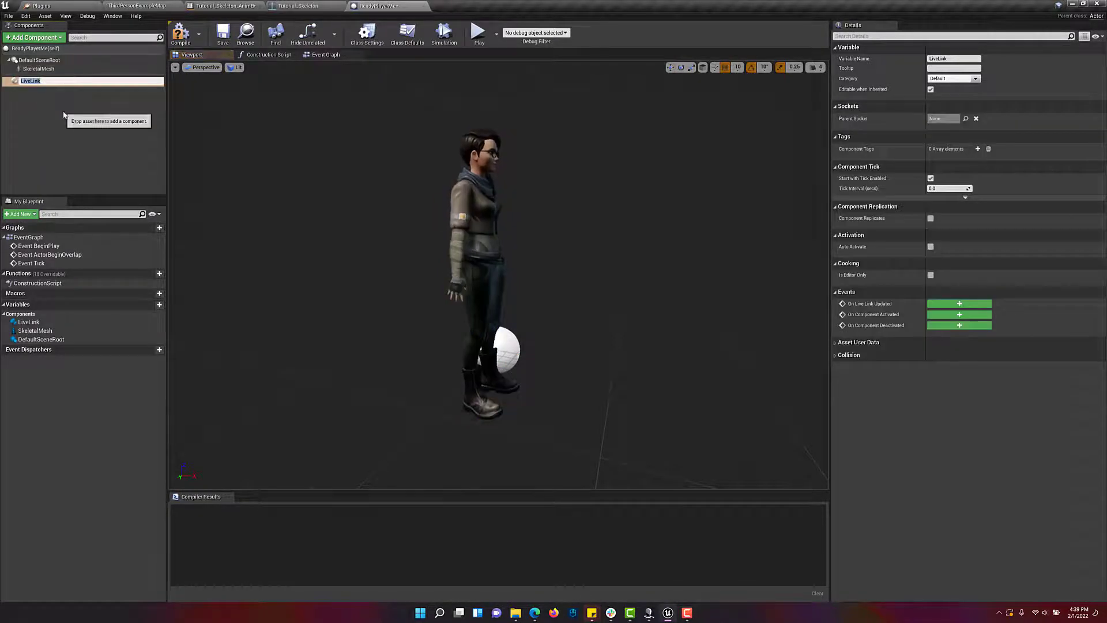
click(181, 35)
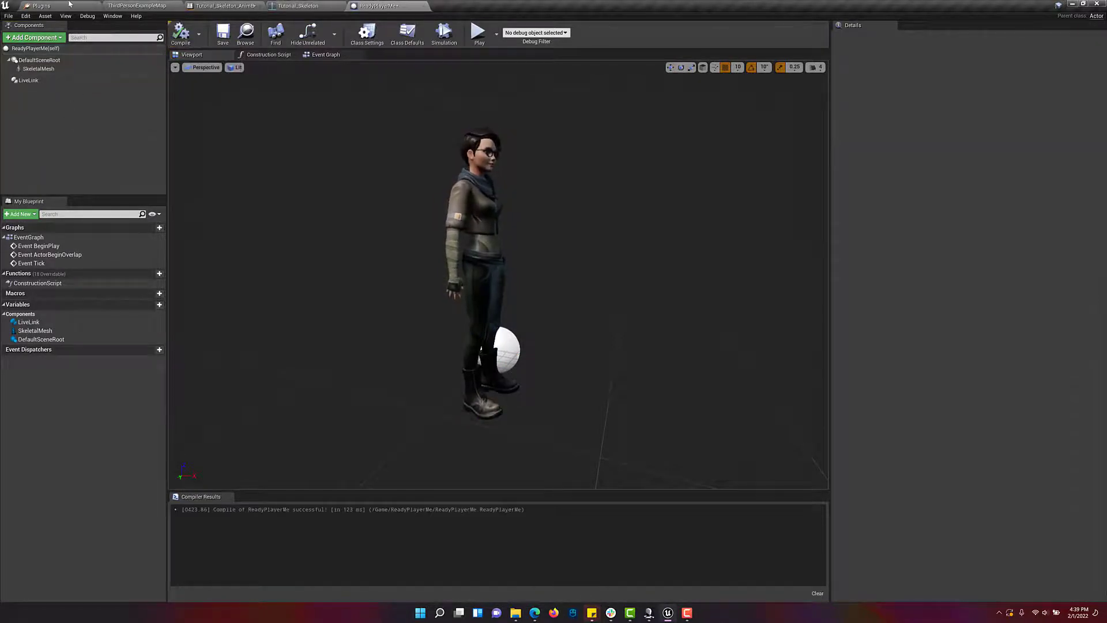
Step: Place the ReadyPlayerMe character into ThirdPersonExampleMap at -730, 50, 130 and frame it in view
click(139, 6)
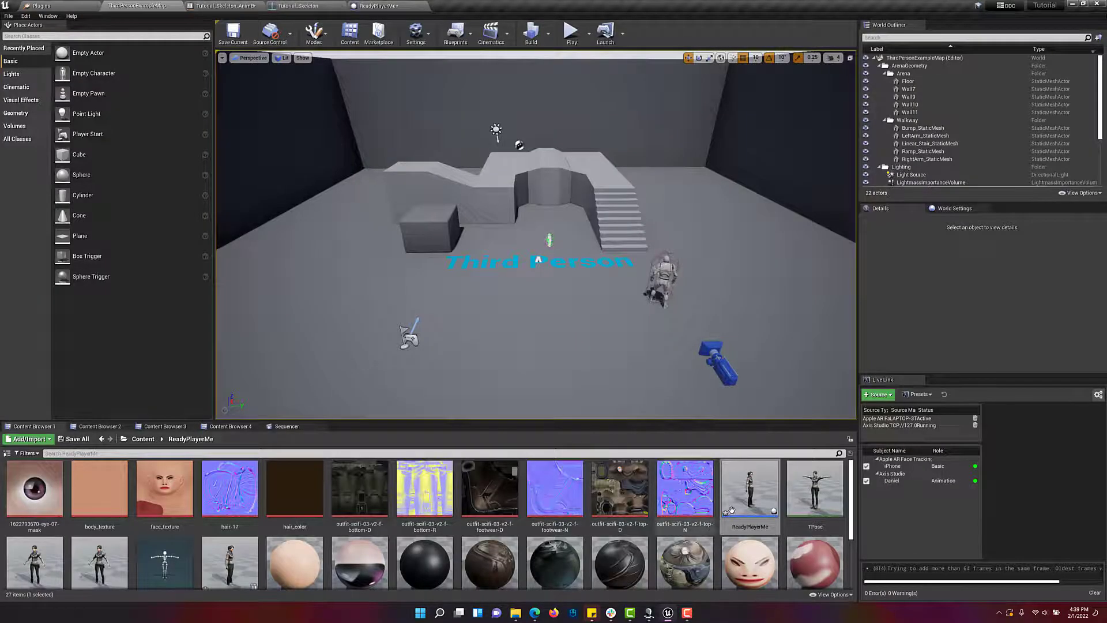
drag(732, 504, 605, 335)
scroll(602, 336, up, 2)
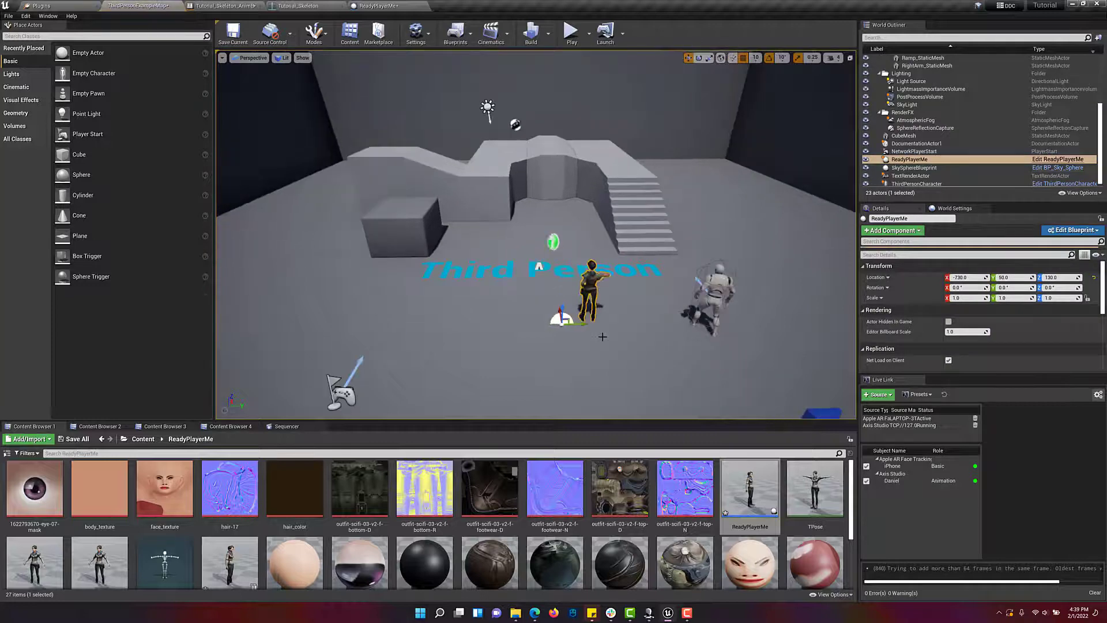
right_drag(602, 336, 479, 335)
key(w)
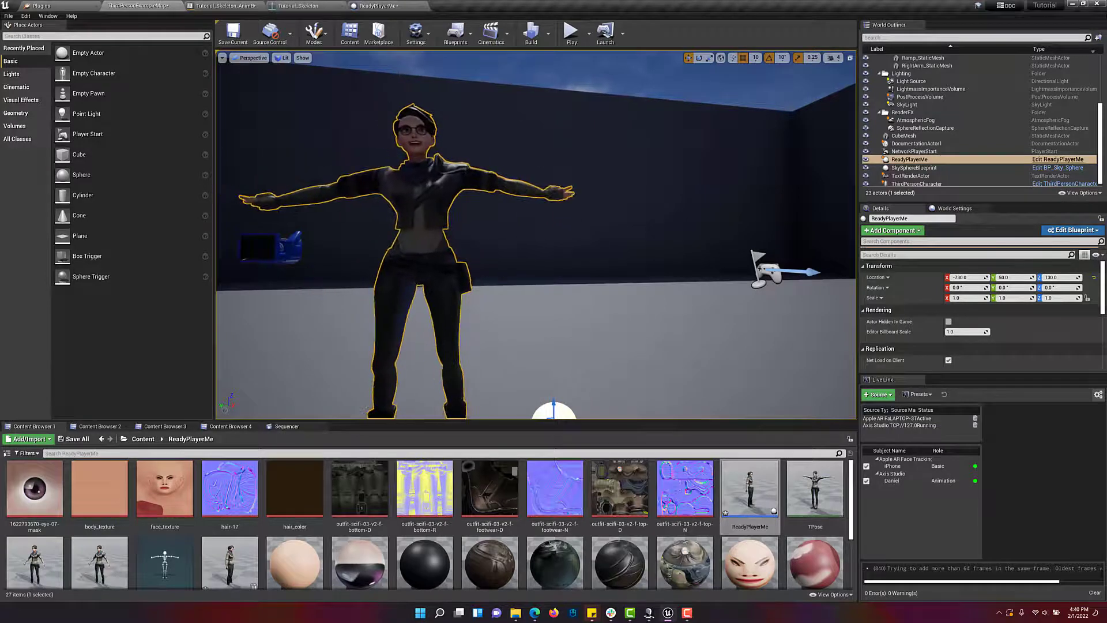